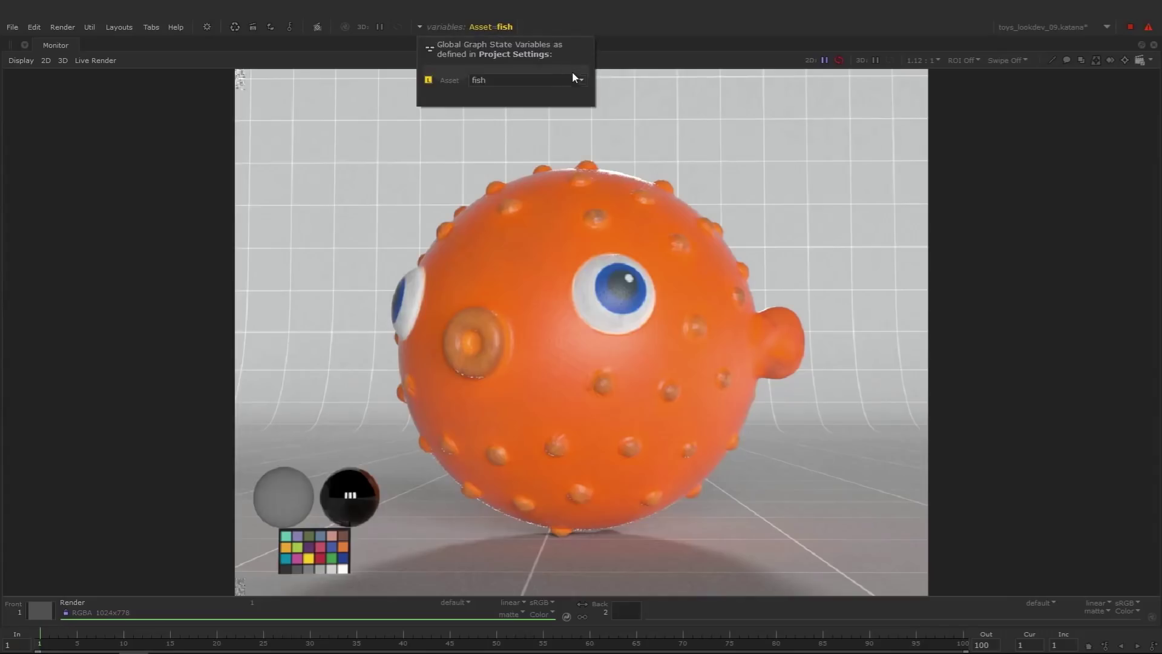
- Preview the croc, box, shark and diver assets by switching the Asset variable in turn
click(578, 78)
click(542, 91)
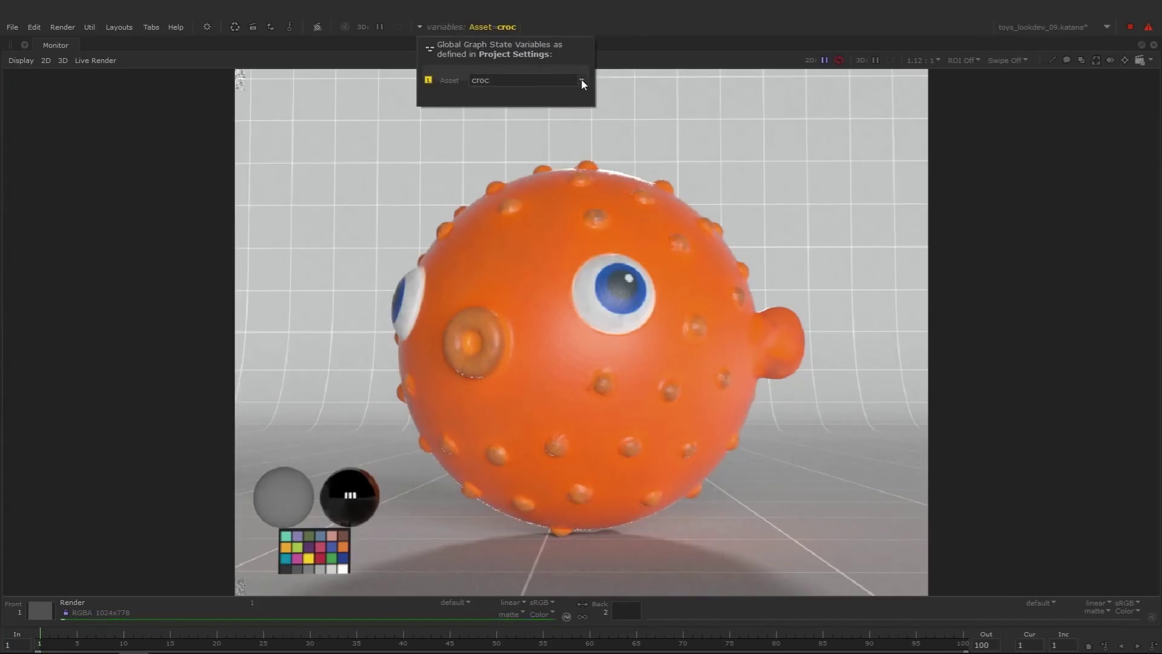
click(582, 79)
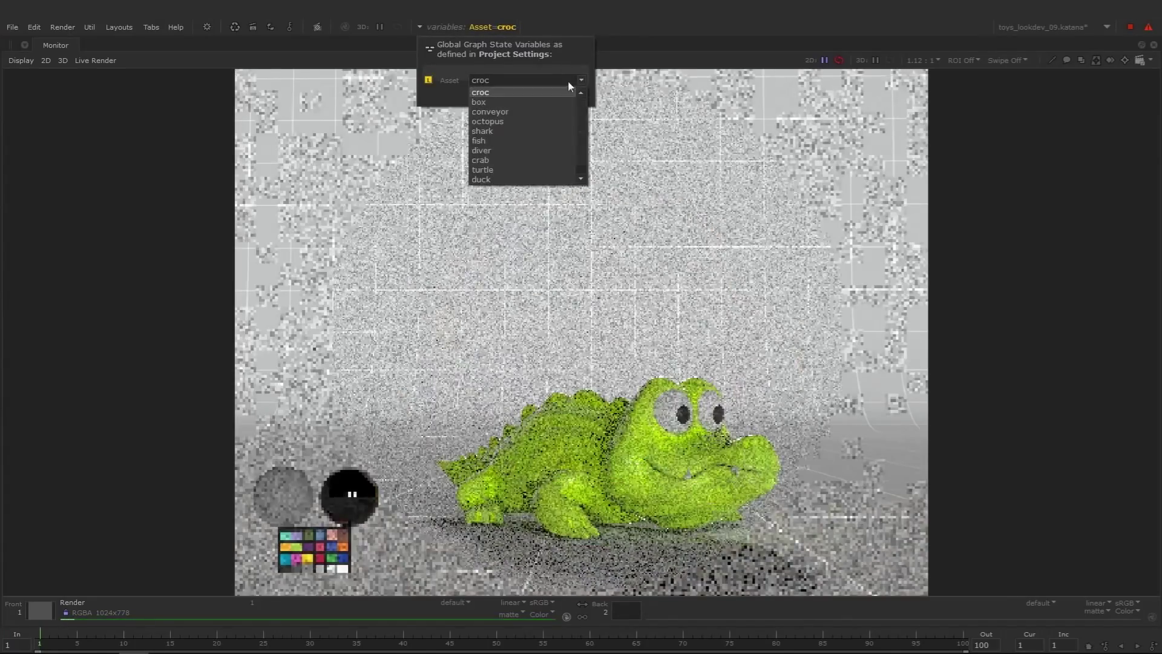
click(541, 97)
click(581, 79)
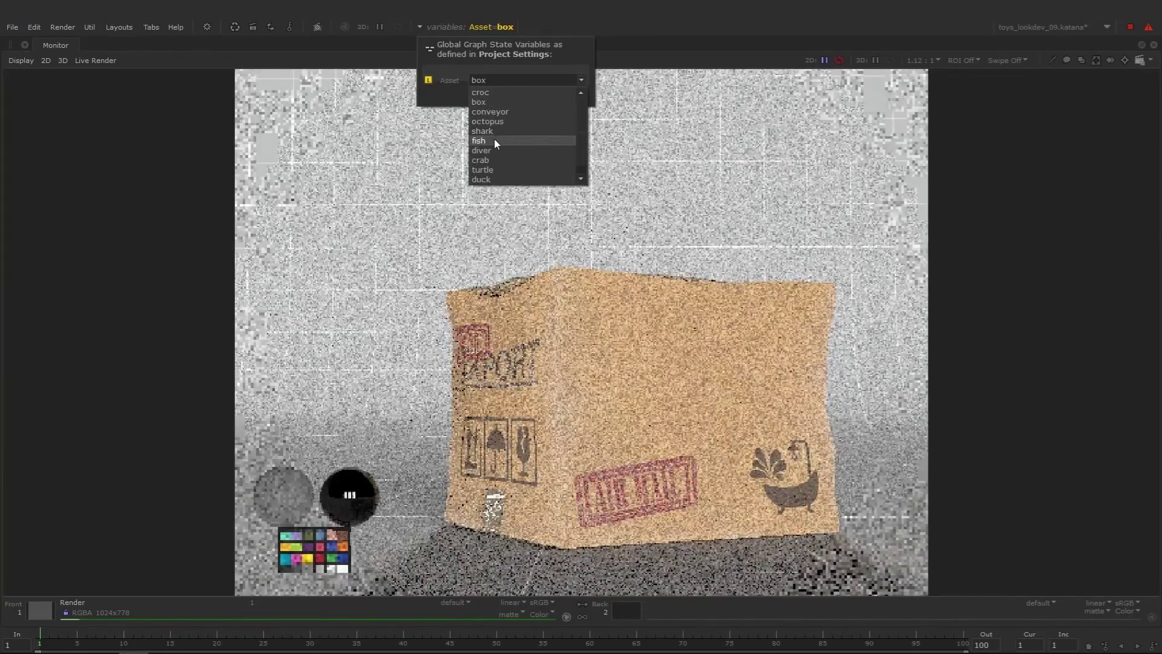
click(495, 131)
click(581, 79)
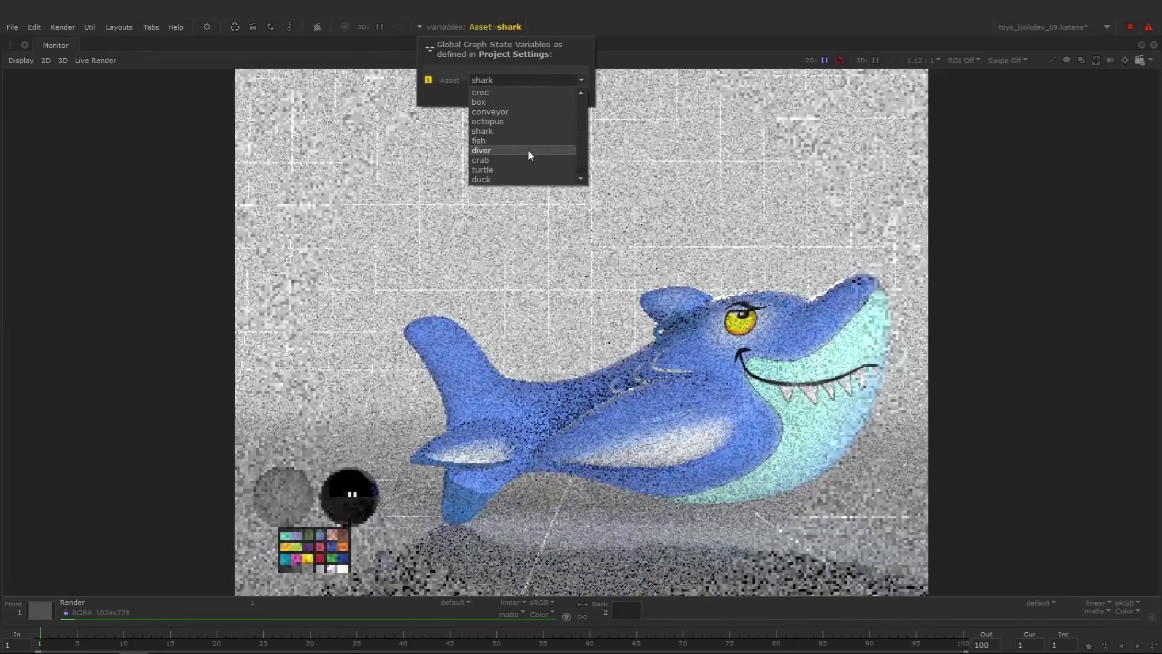
click(528, 150)
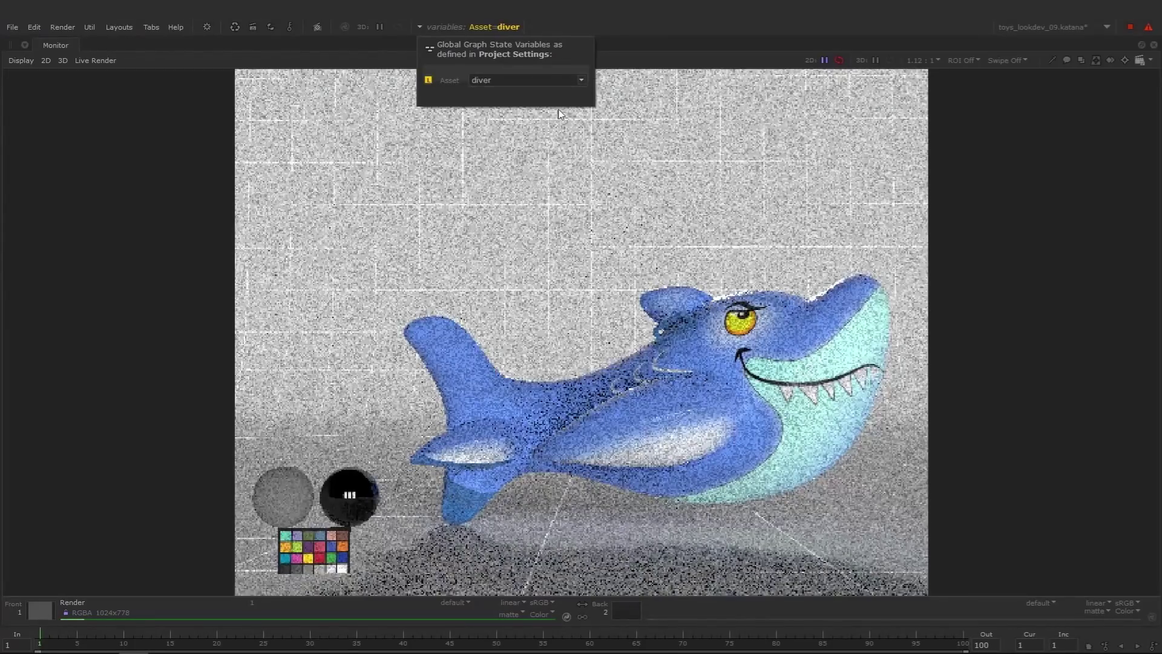
- Set the Asset variable back to fish
click(580, 79)
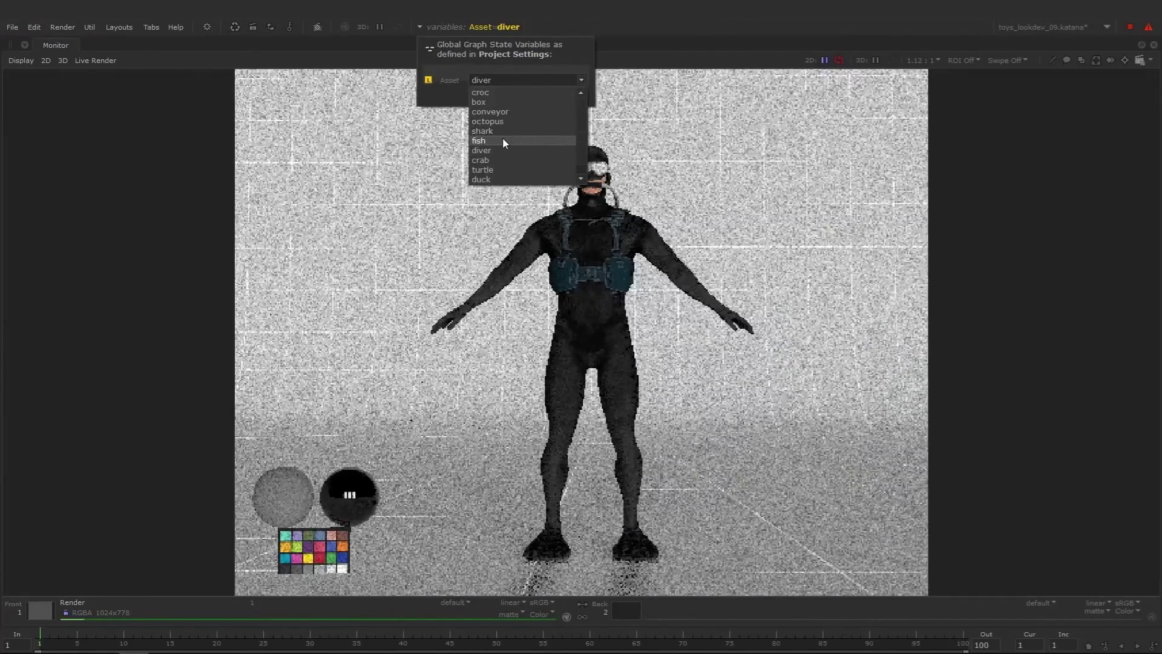
click(503, 141)
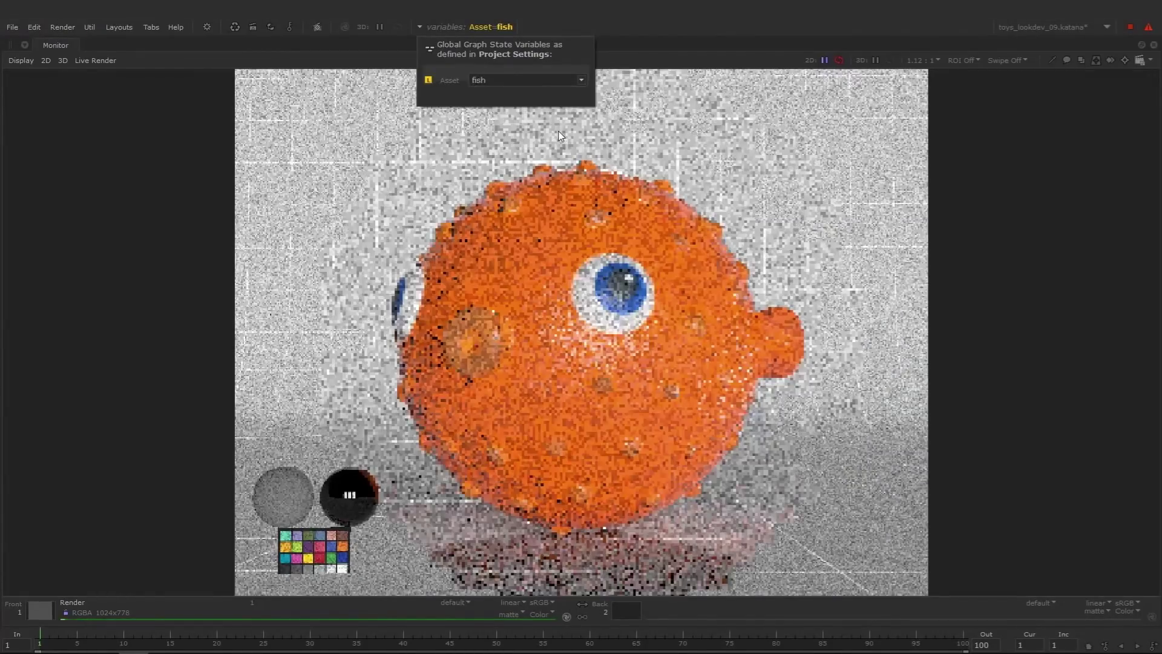
click(492, 24)
click(579, 75)
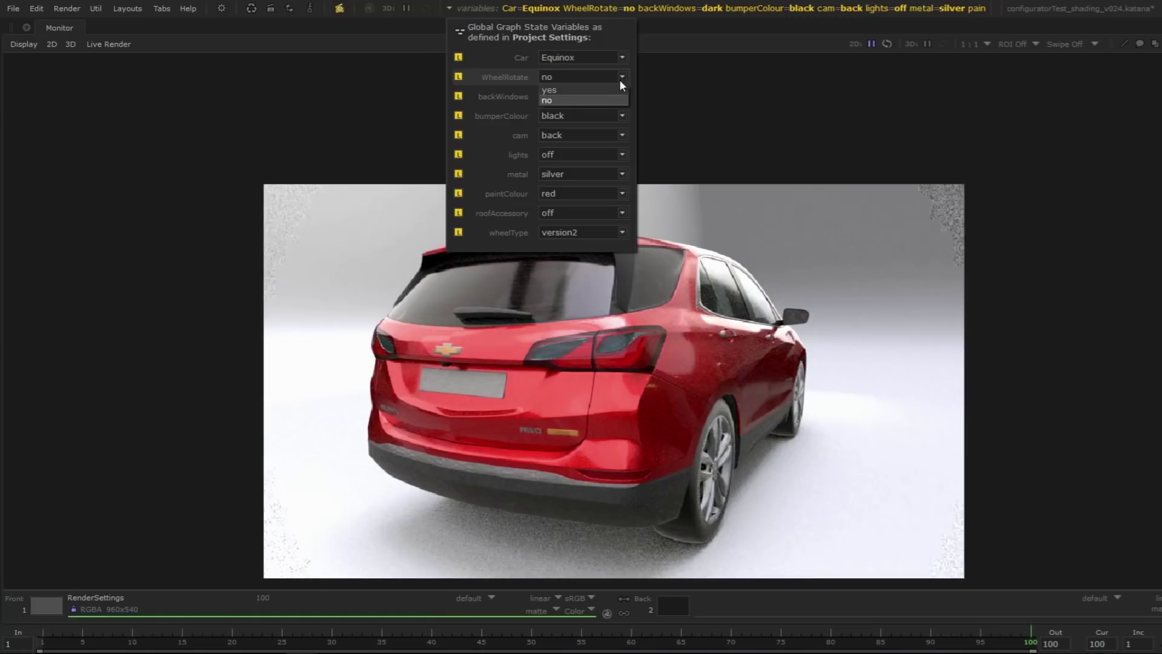
- Set WheelRotate to no and switch the render to the side camera
click(614, 90)
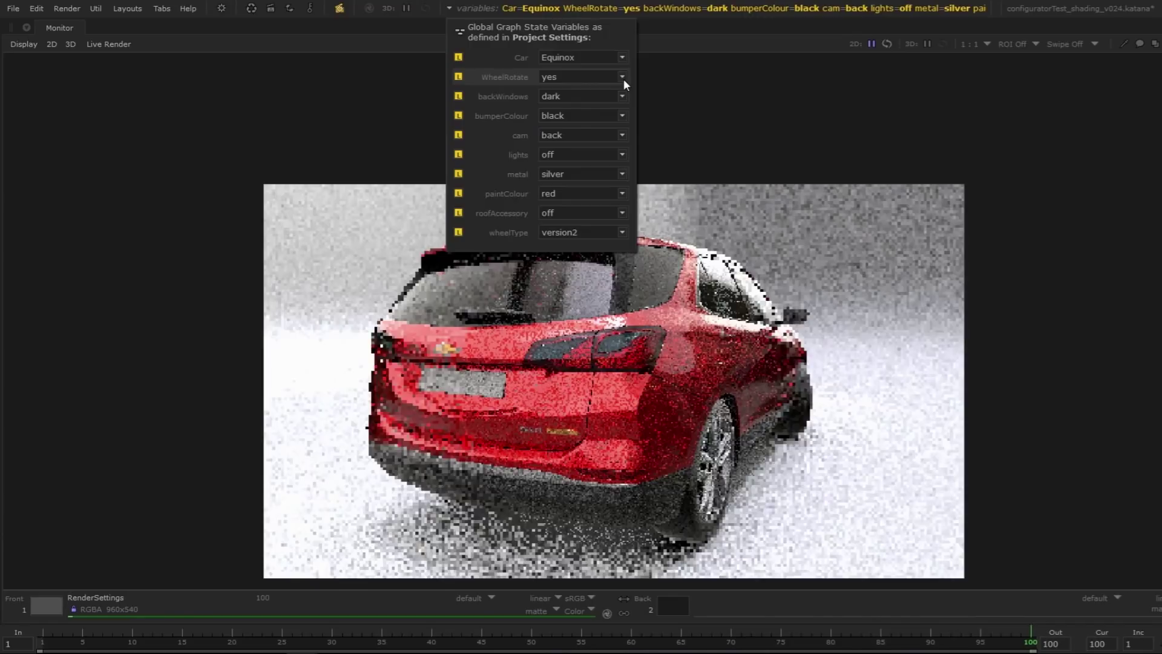
click(623, 79)
click(605, 98)
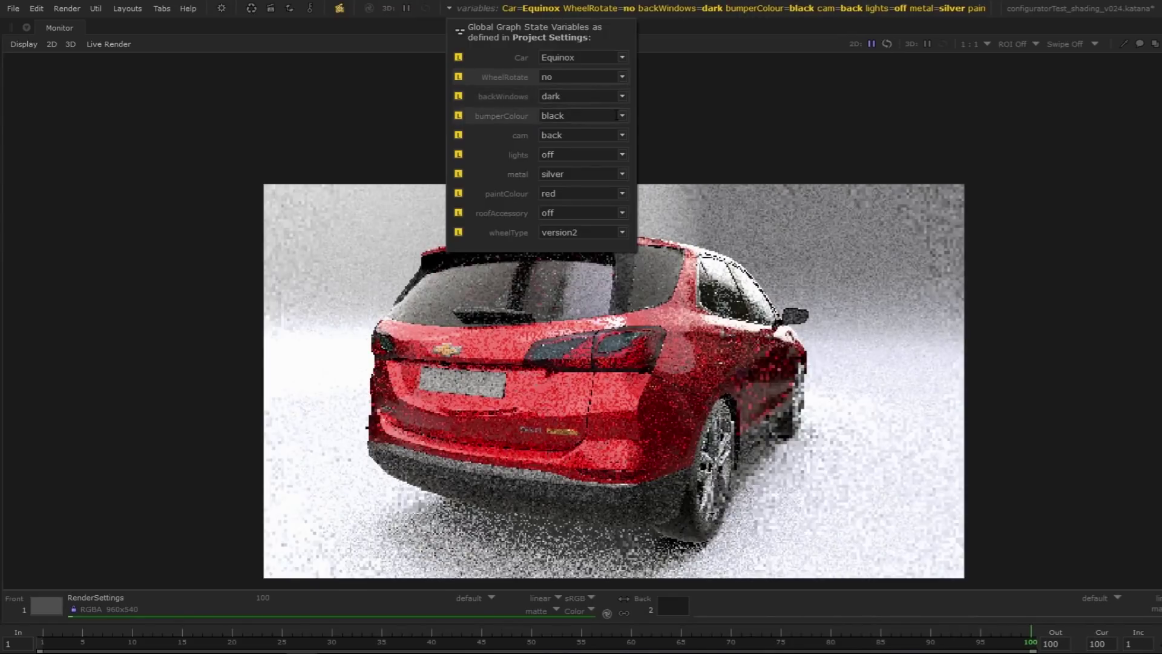
click(622, 135)
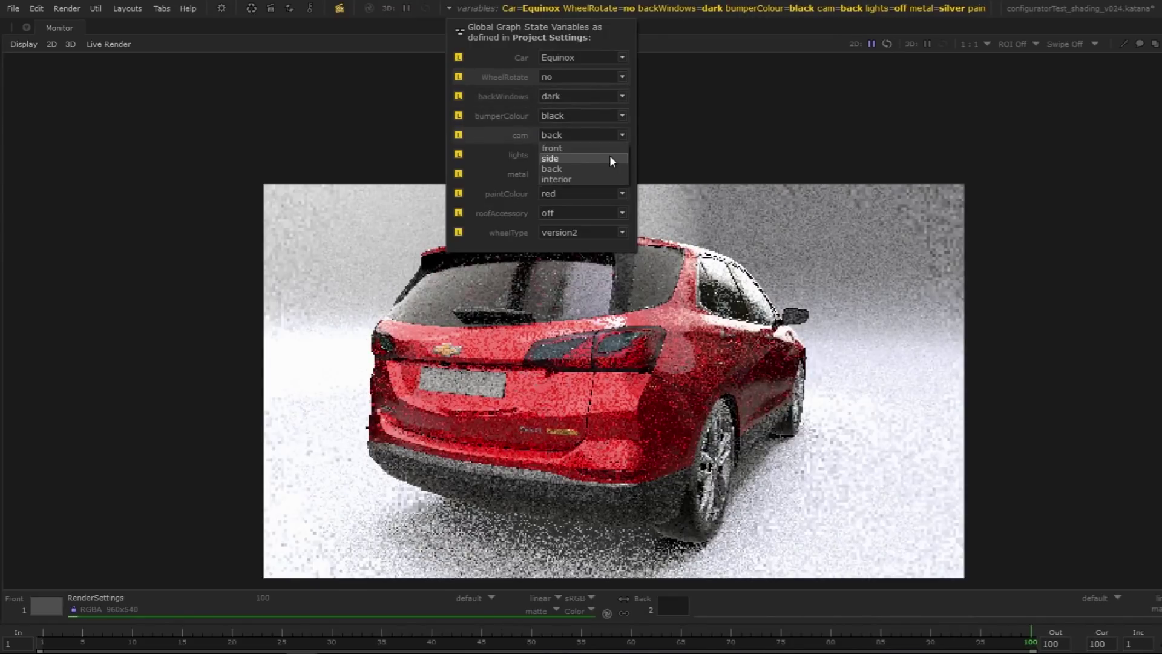
click(609, 157)
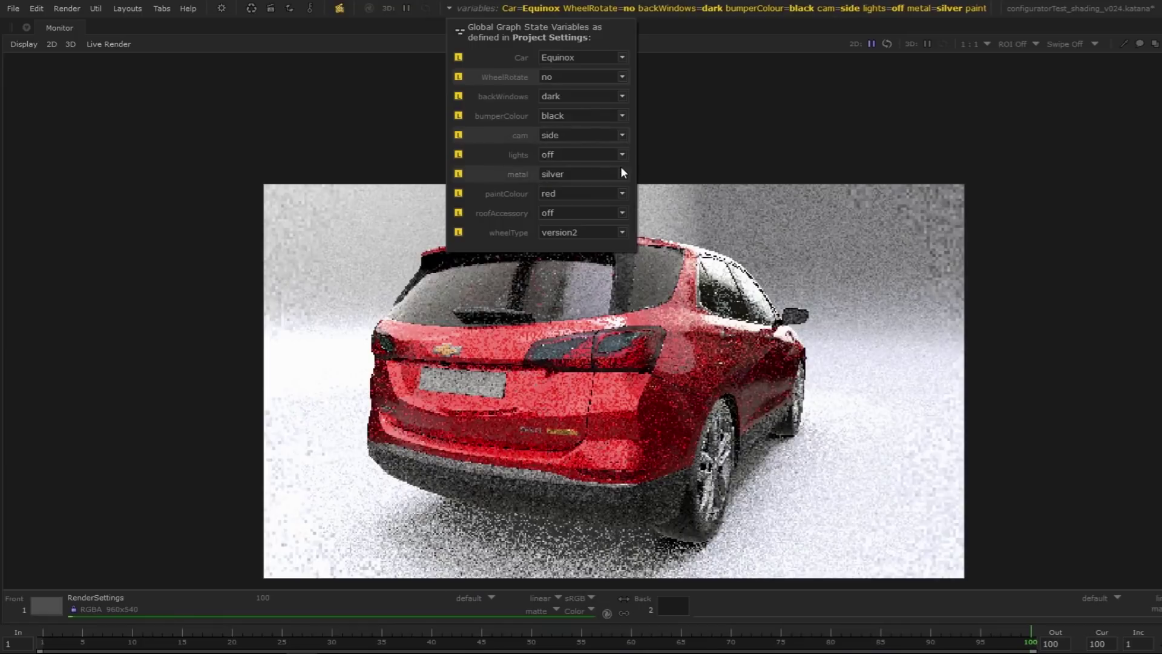
- Paint the car pink, then yellow, and turn the roof accessory on
click(621, 193)
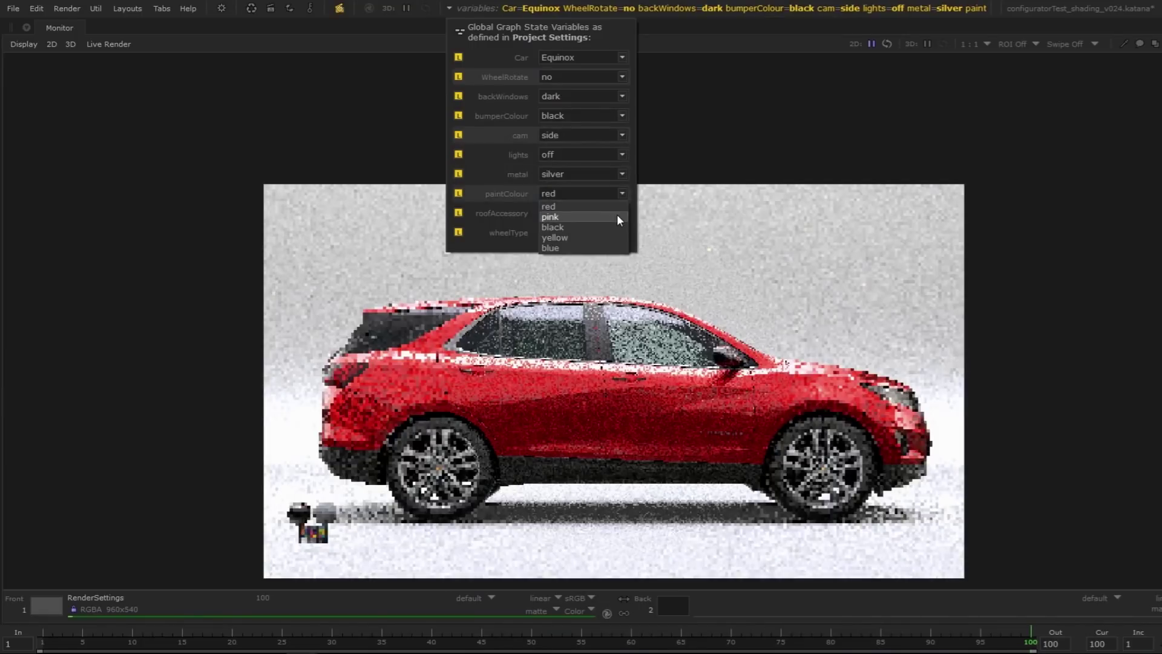
click(616, 216)
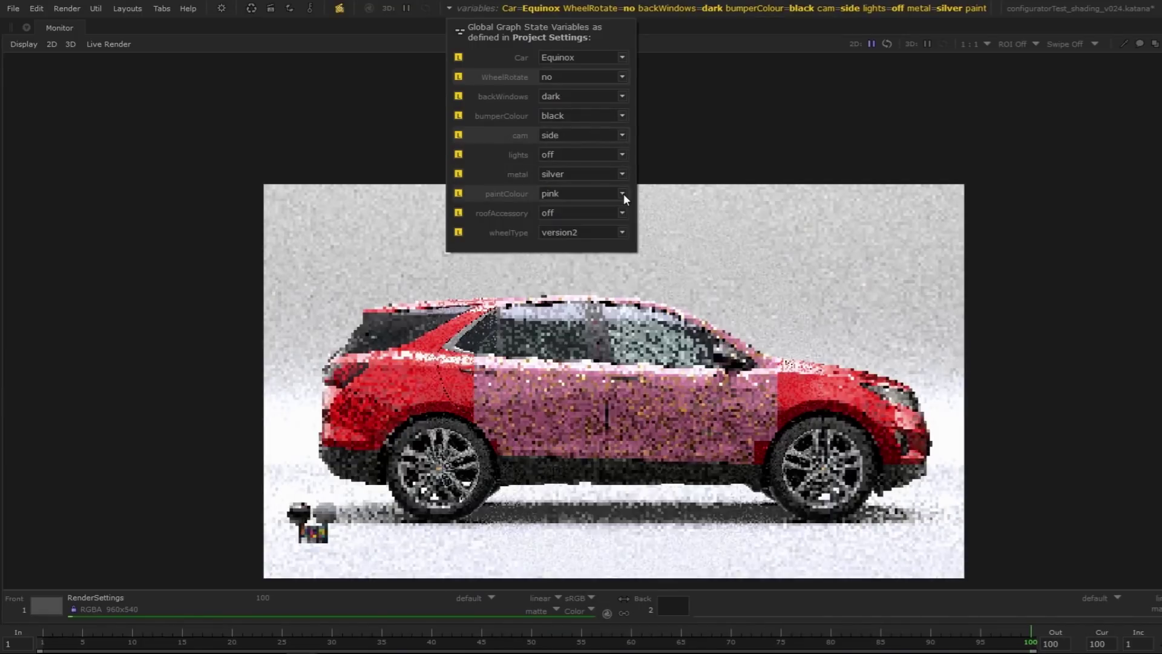
scroll(624, 194, down, 3)
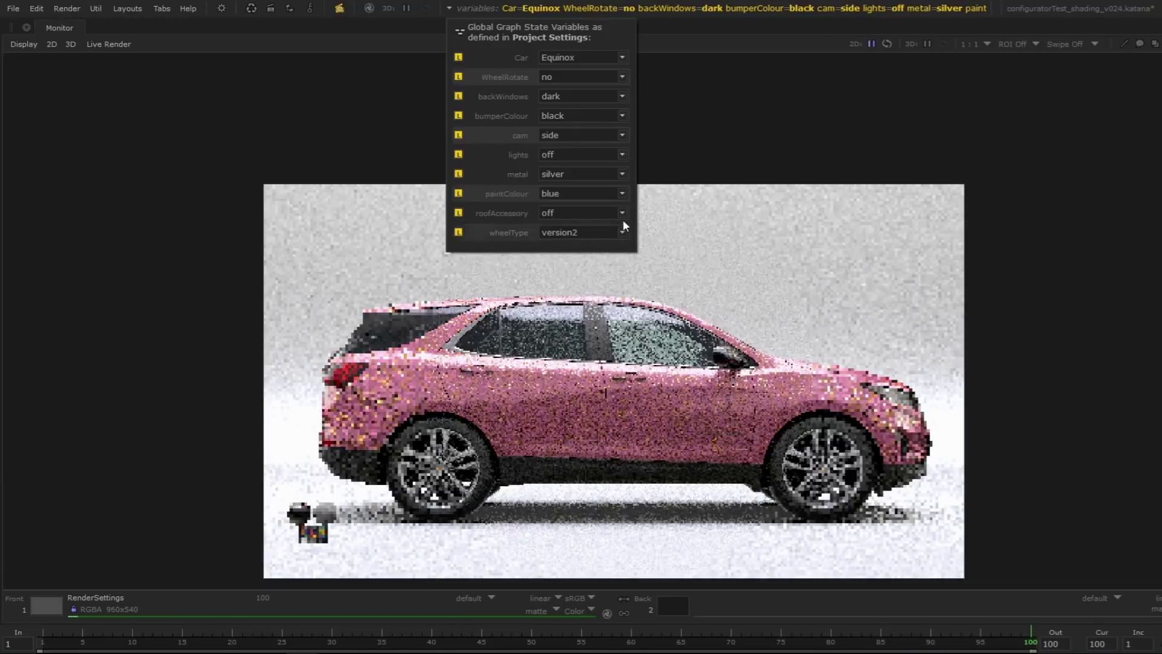
key(Up)
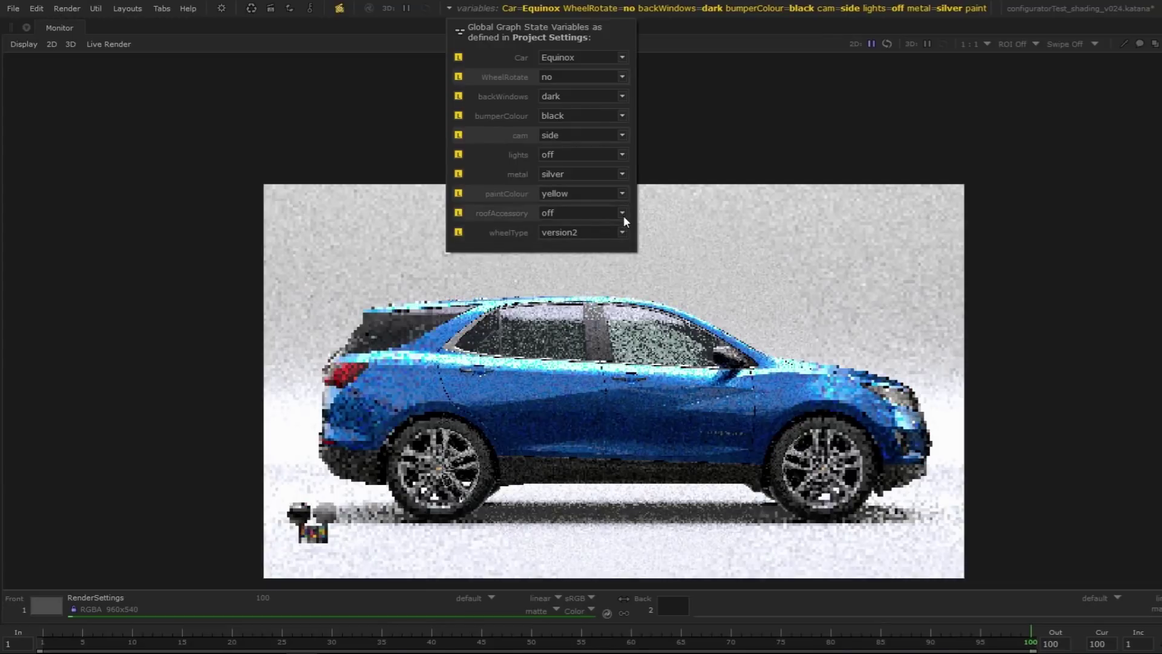
click(623, 216)
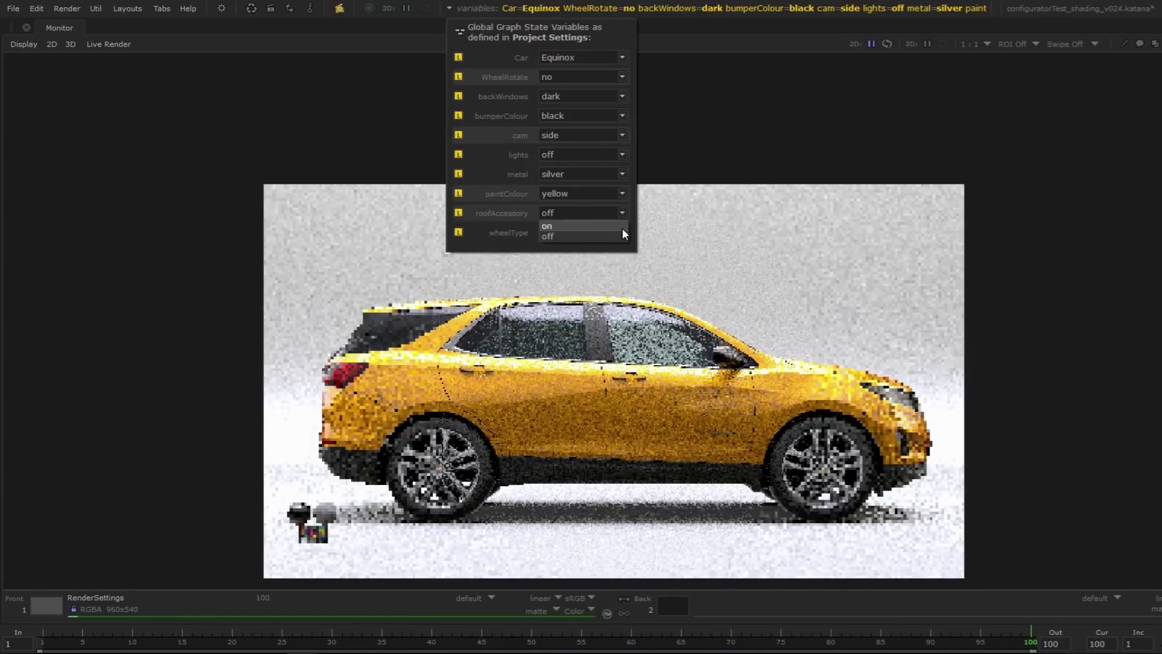
click(622, 228)
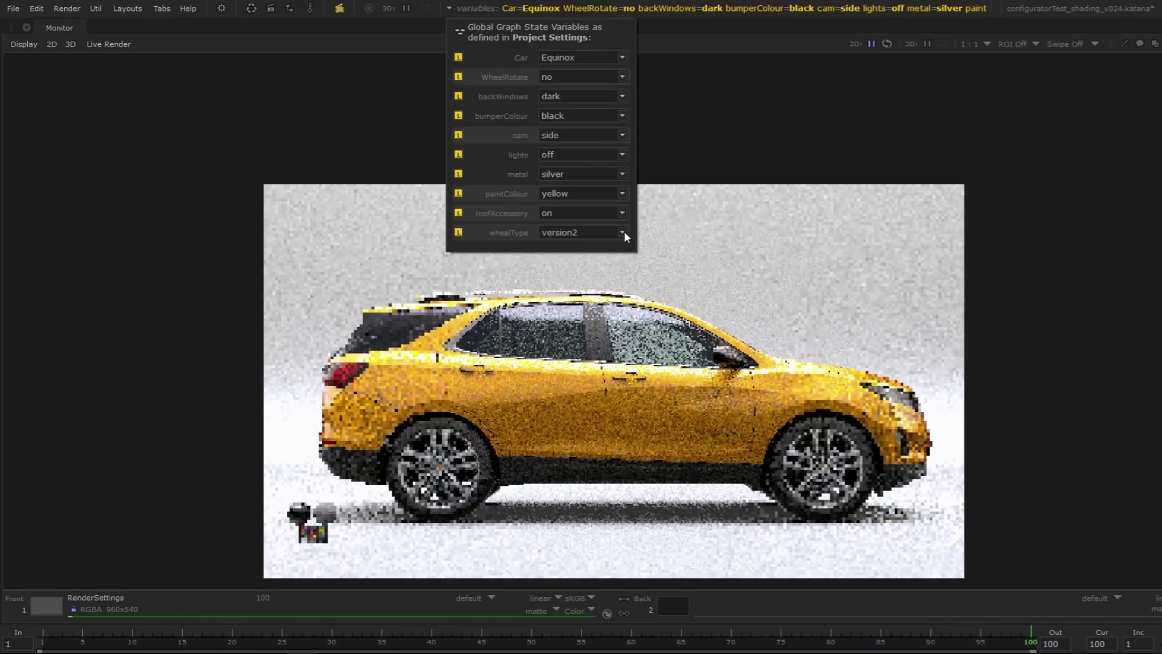
scroll(623, 231, up, 1)
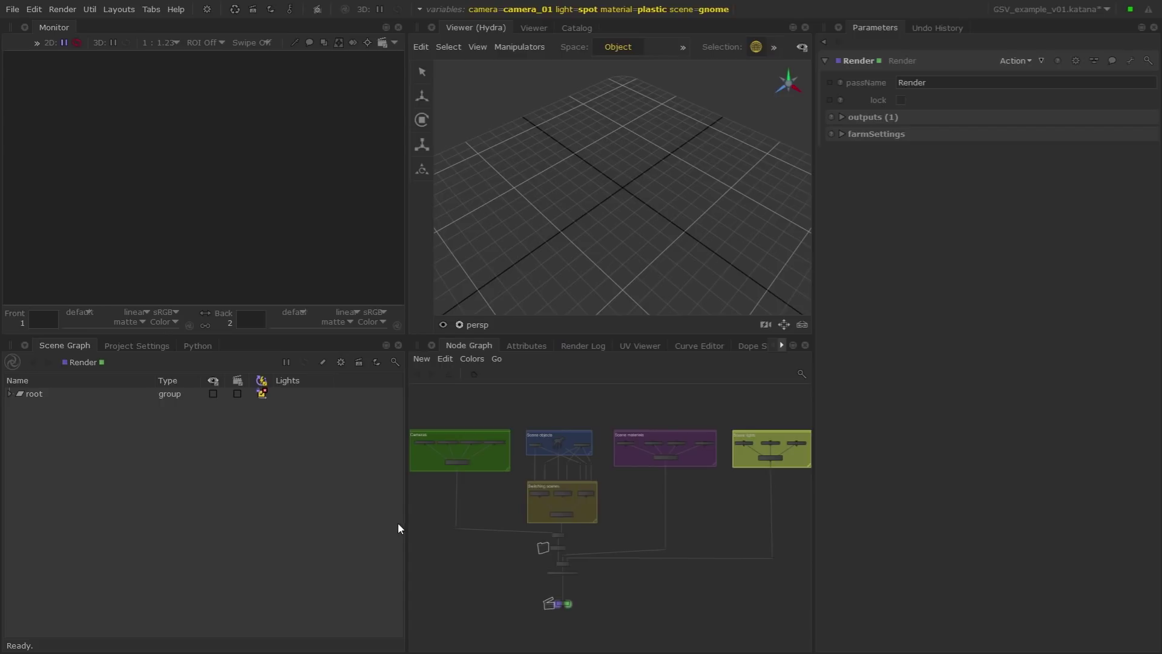
- Expand the scene, camera, material and light variables in Project Settings and open their management menu
click(147, 348)
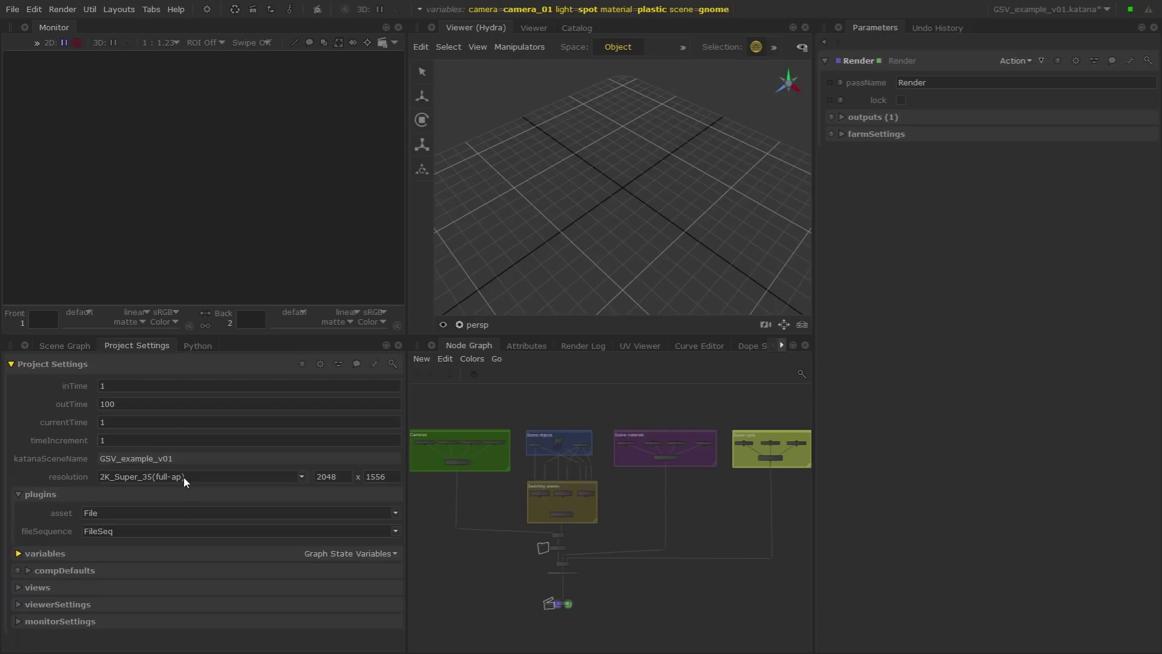
click(35, 552)
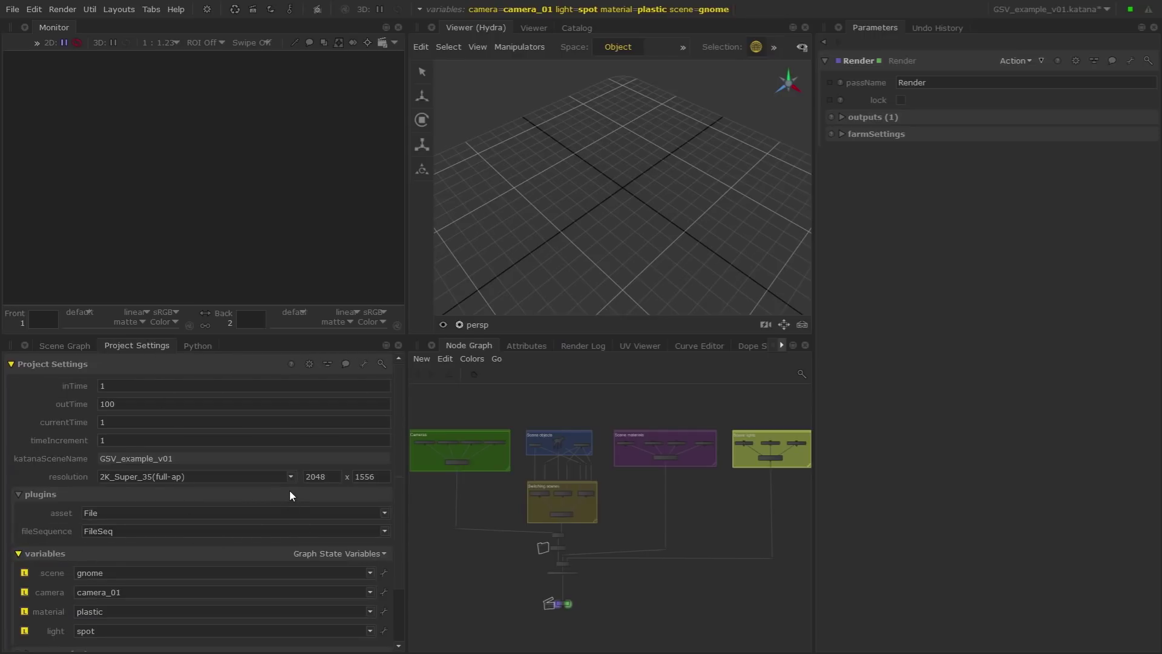
scroll(288, 489, down, 2)
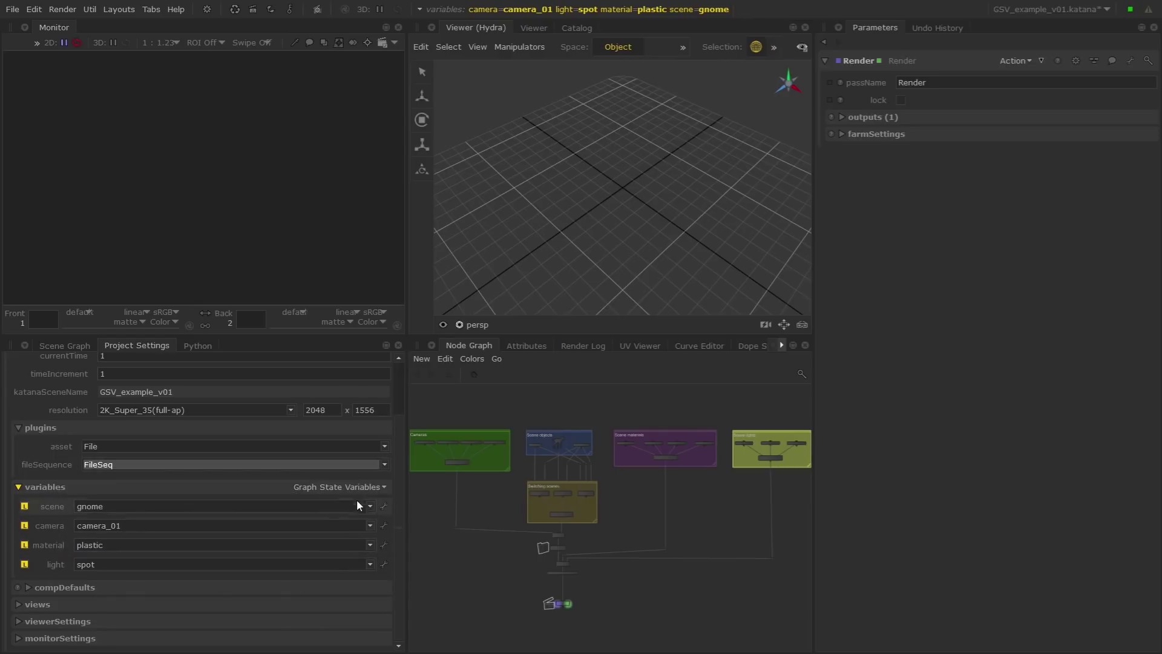
click(384, 488)
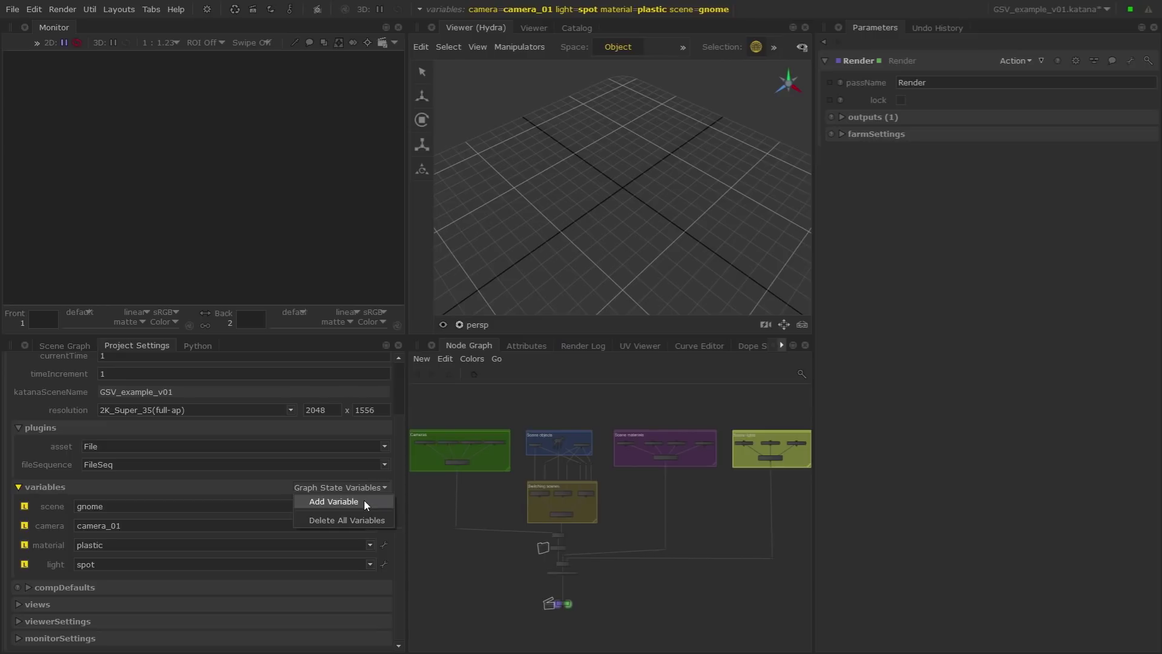
- Add a new graph state variable and rename it from var1 to 'options'
click(364, 500)
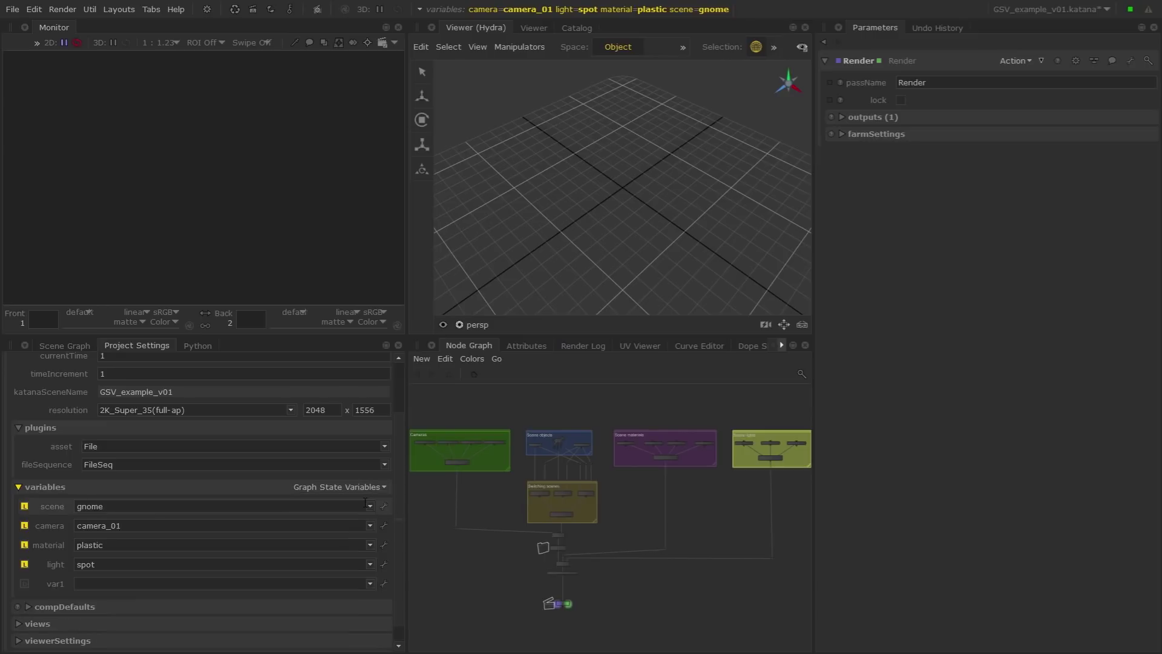
right_click(384, 588)
click(401, 599)
text(opt)
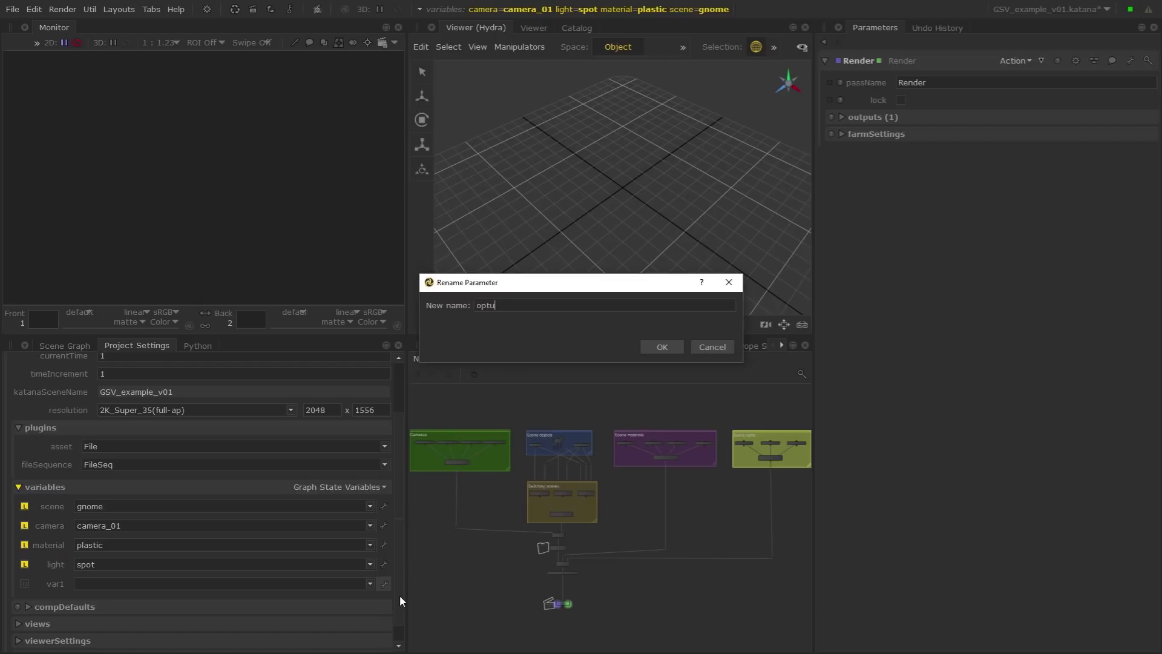
text(ions)
click(661, 351)
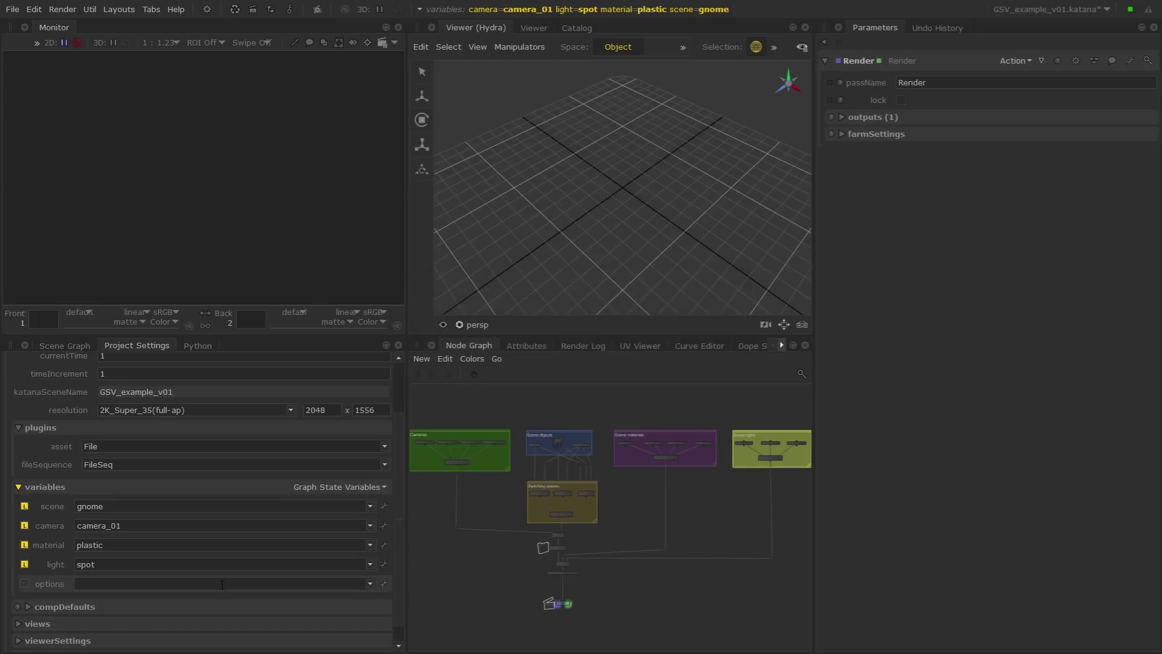
- Give options the values option_01 and option_02, leaving it at option_02
click(222, 584)
text(option1)
text(01)
key(Return)
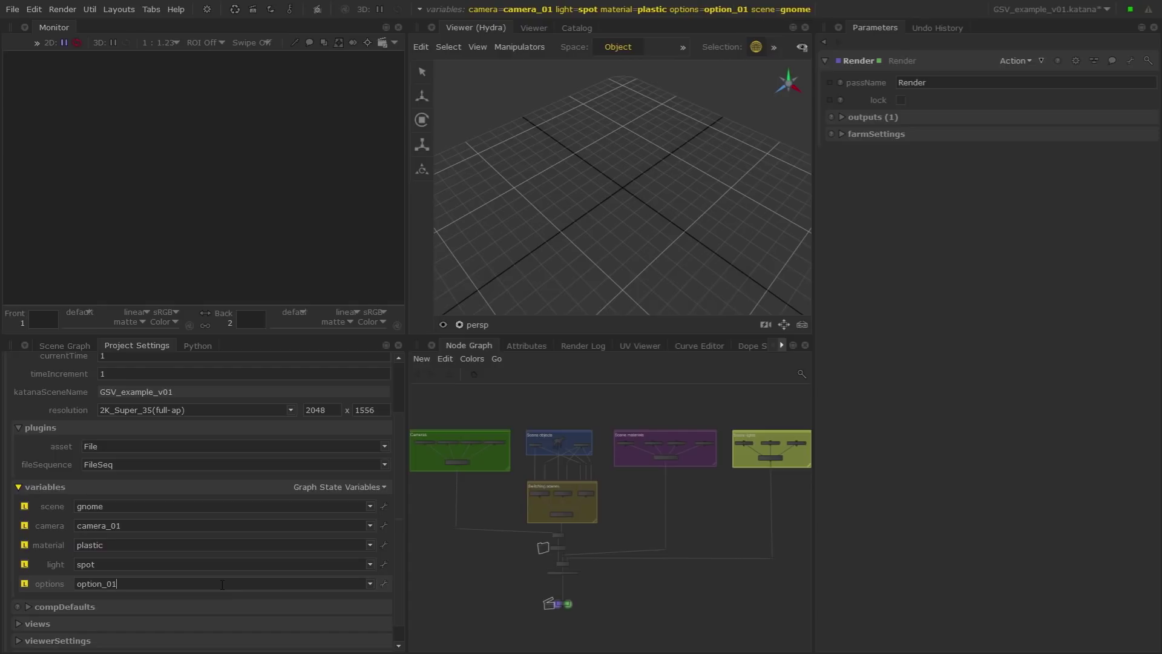
text(2)
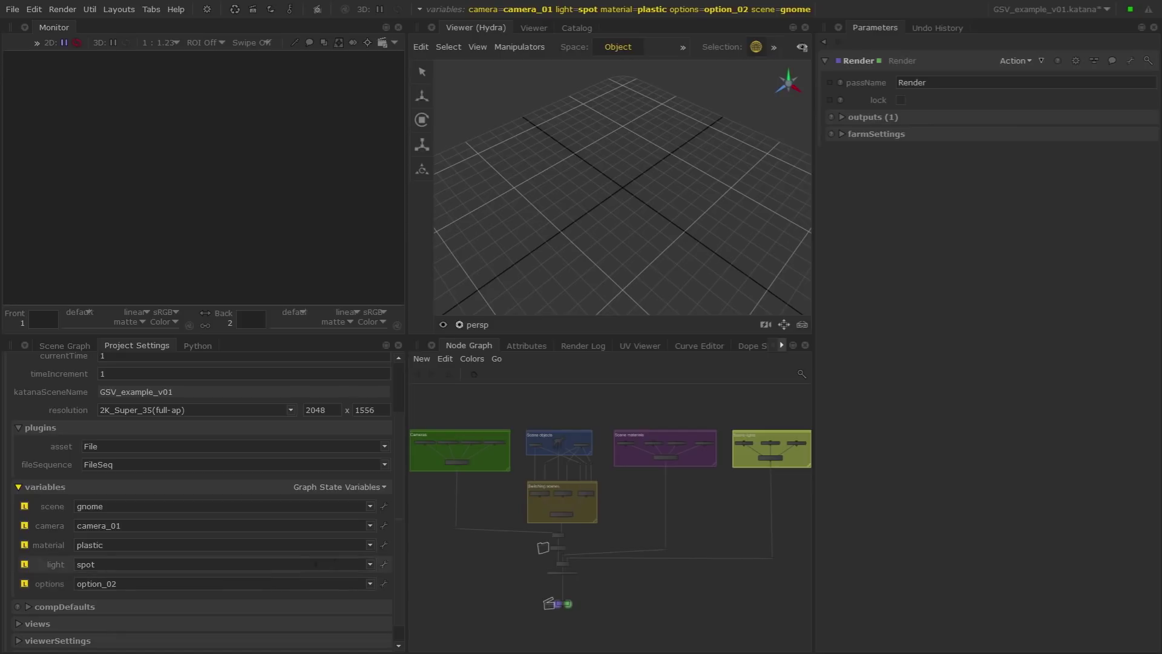
click(370, 583)
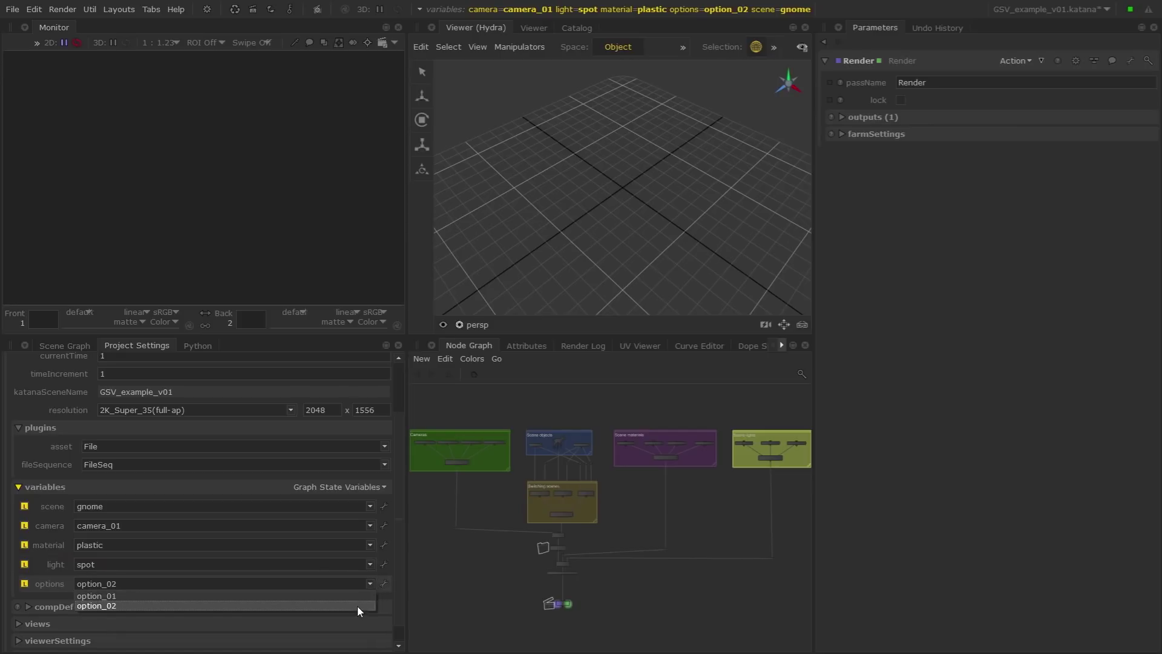
- Review the light, material and camera choices in Project Settings, keeping spot, plastic and camera_01
click(368, 583)
click(369, 564)
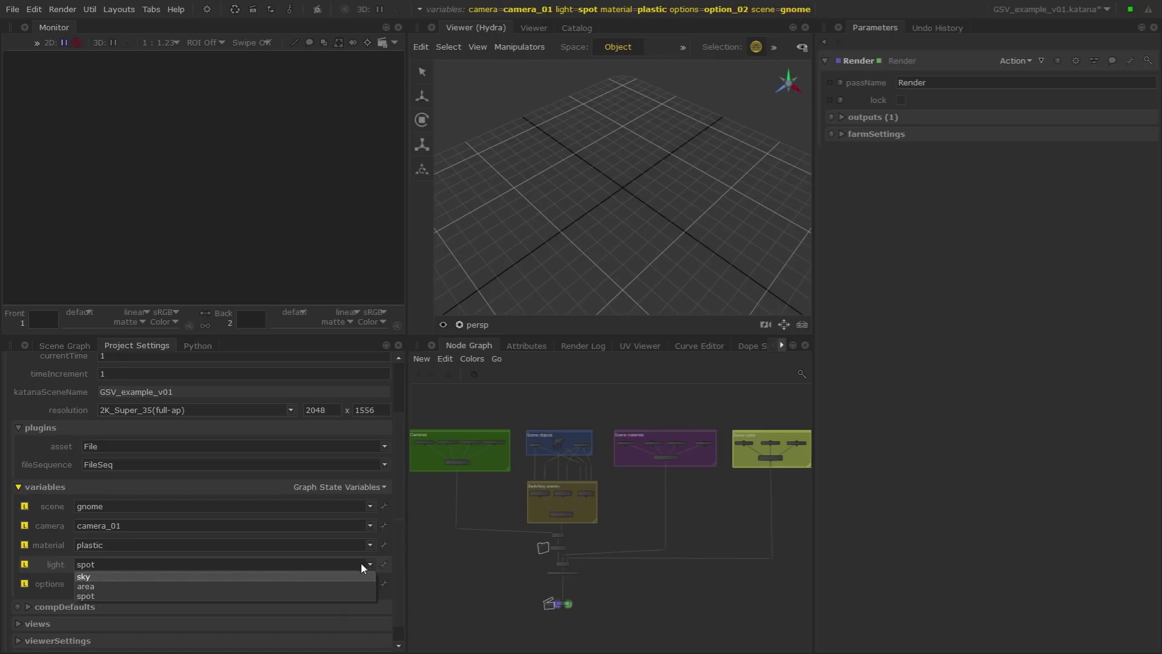
click(366, 542)
click(369, 545)
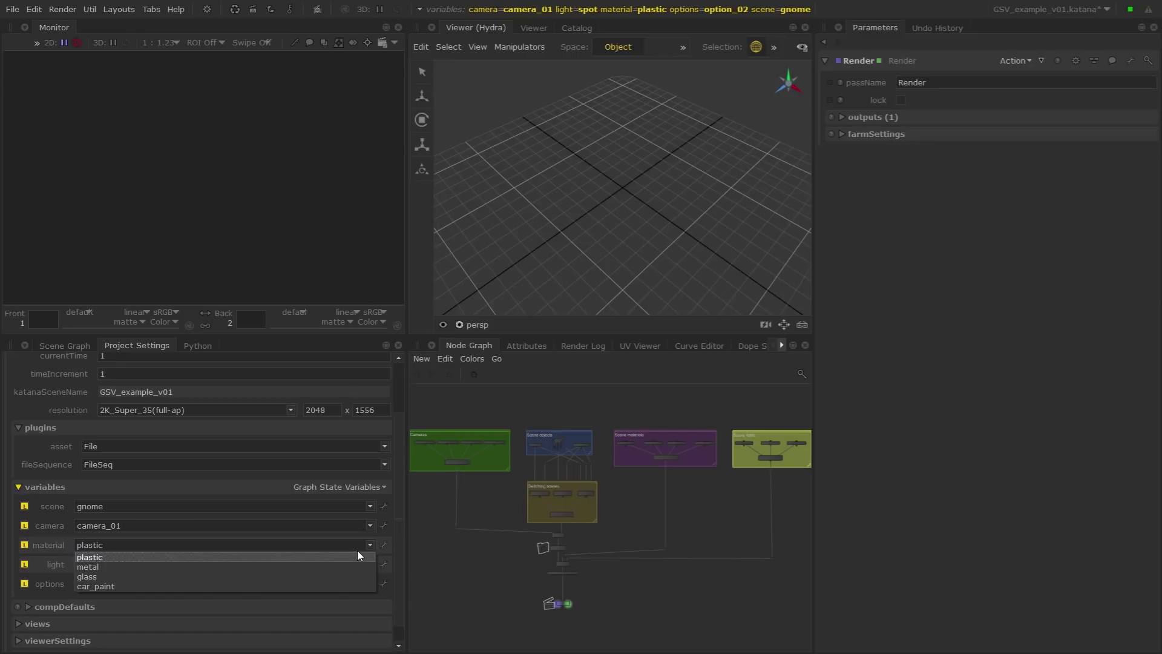
click(365, 525)
click(370, 524)
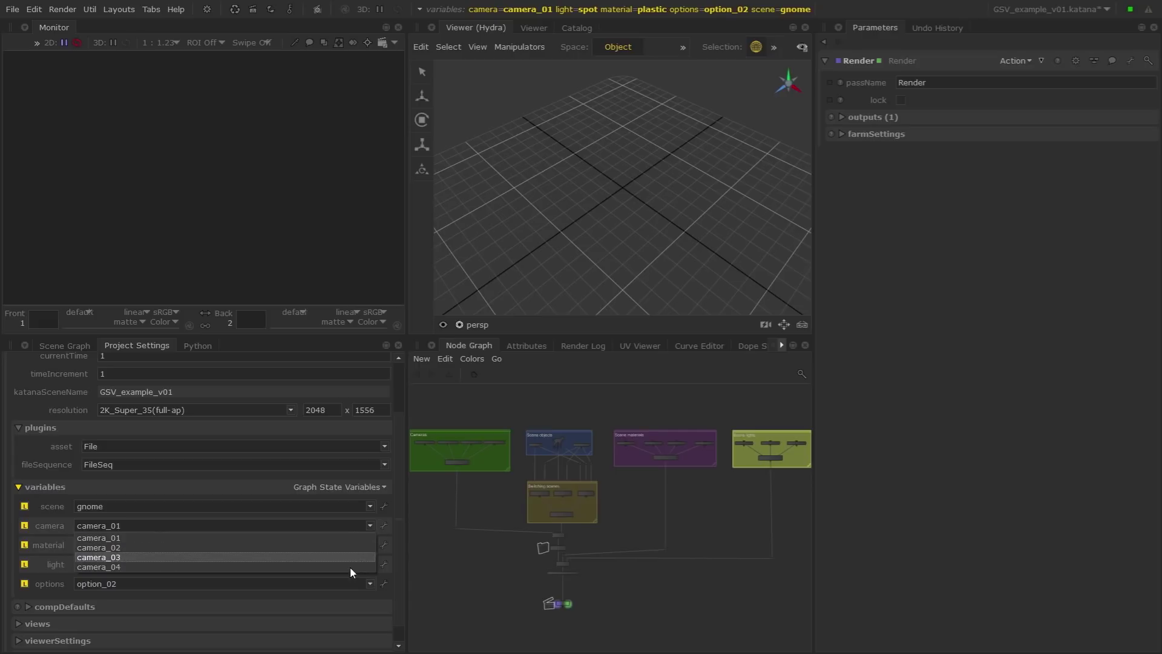
click(449, 546)
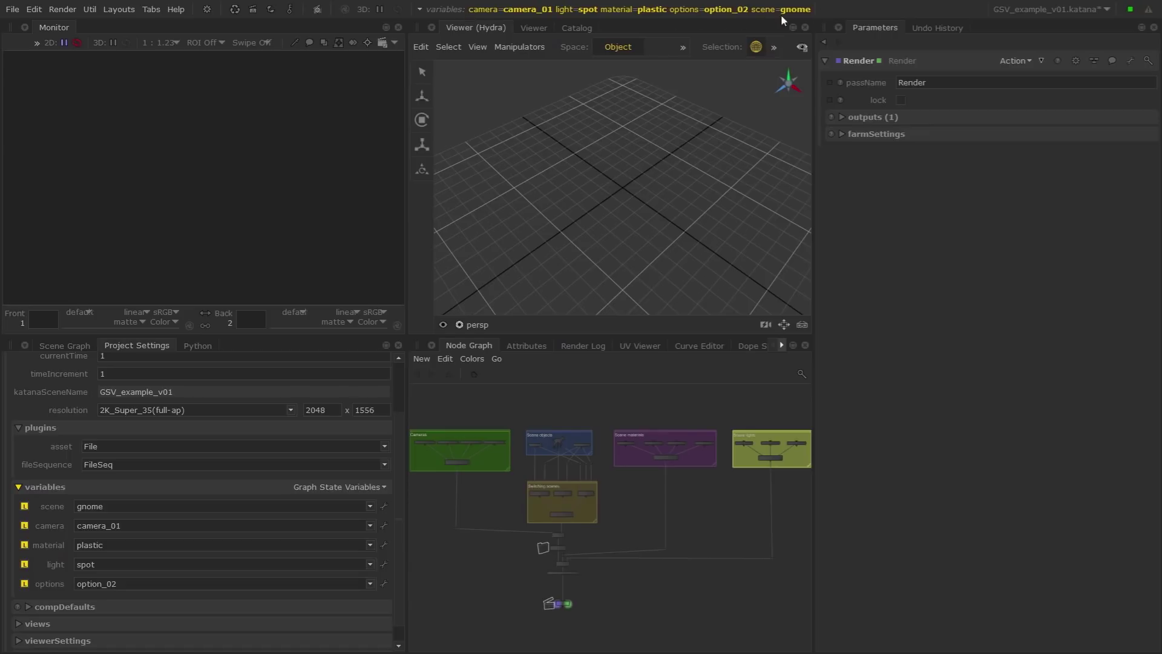
- Check the camera choices in the global variables overview, keeping camera_01
click(603, 12)
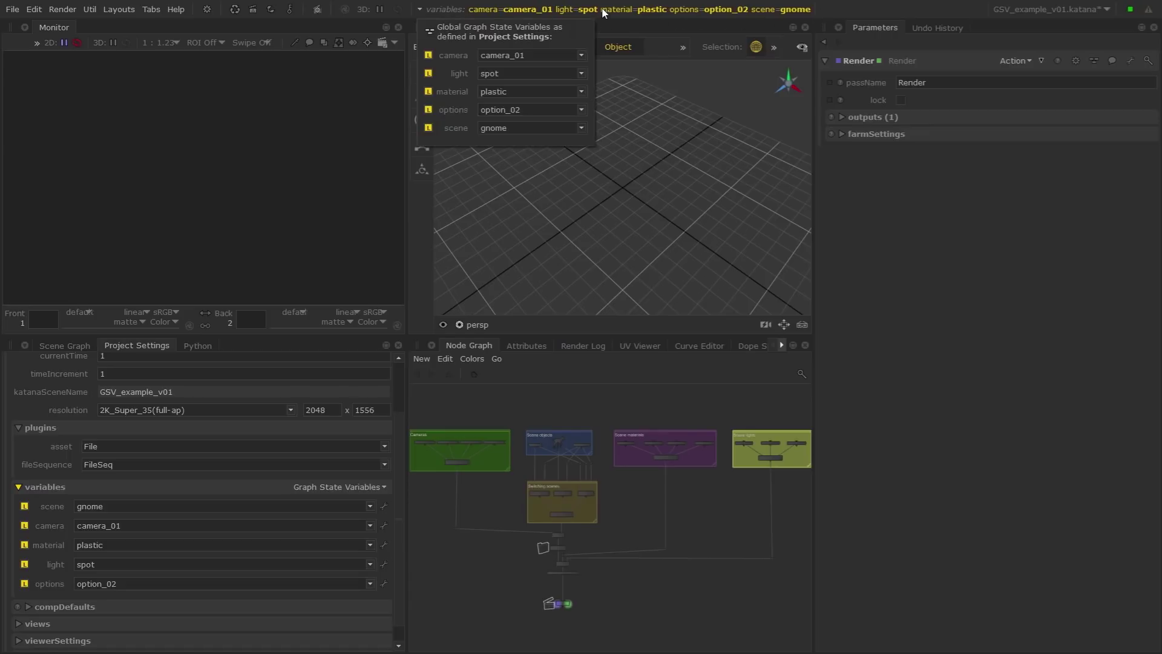
click(581, 56)
click(580, 38)
click(897, 8)
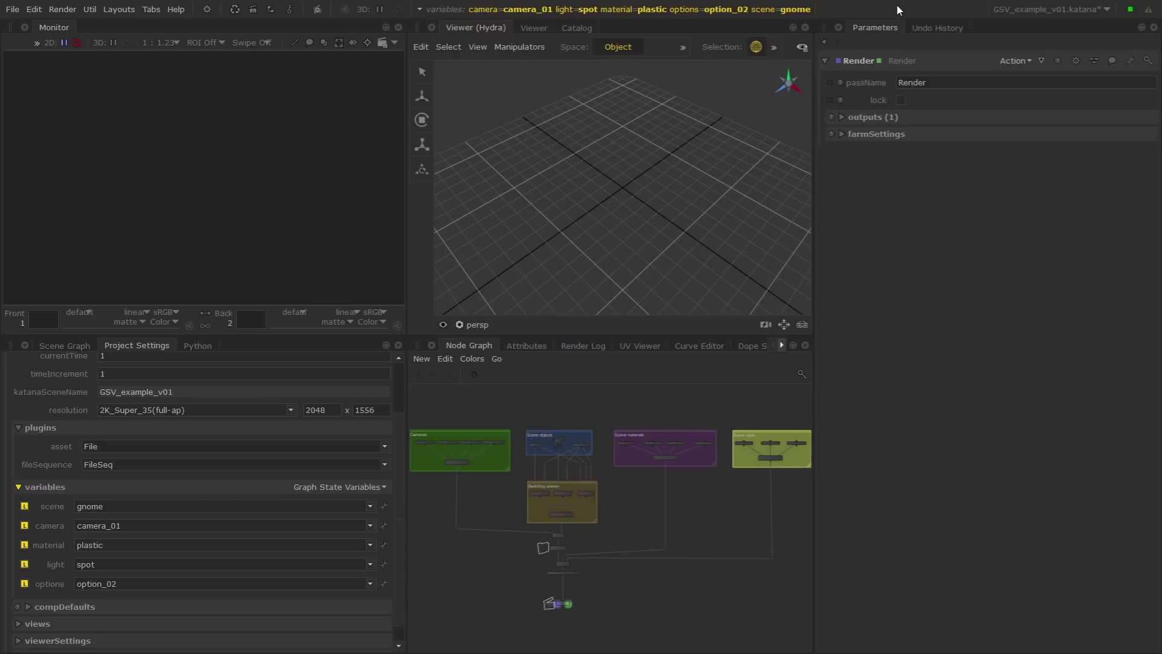
- Maximize the Node Graph, frame all nodes and jump to the Cameras backdrop
key(space)
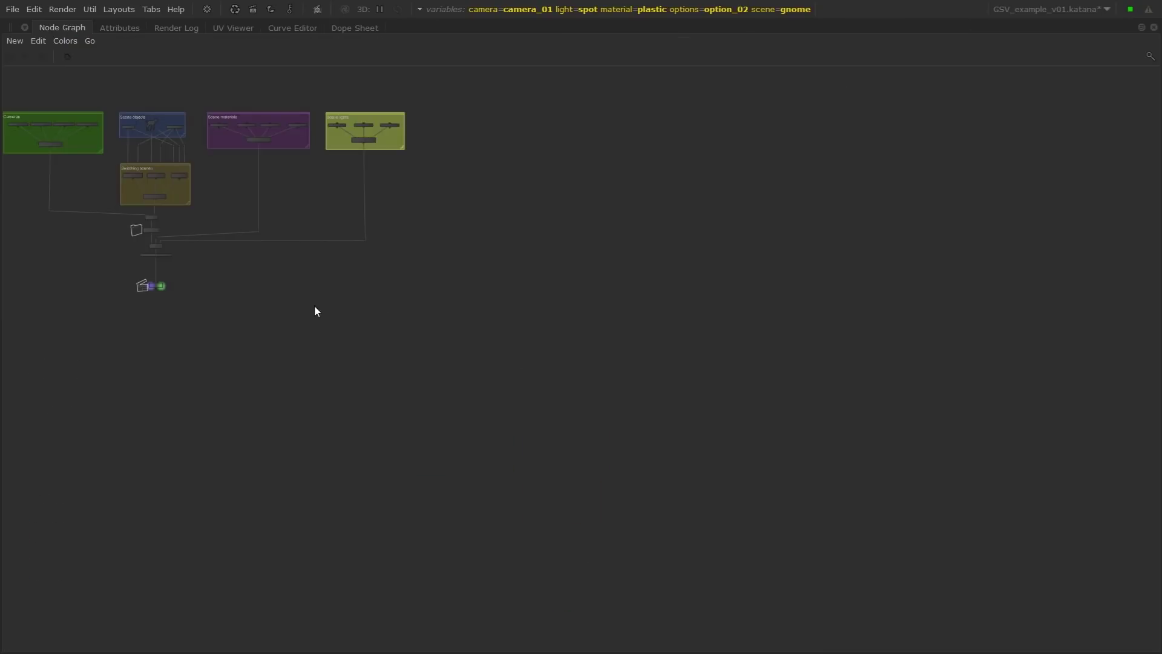
key(a)
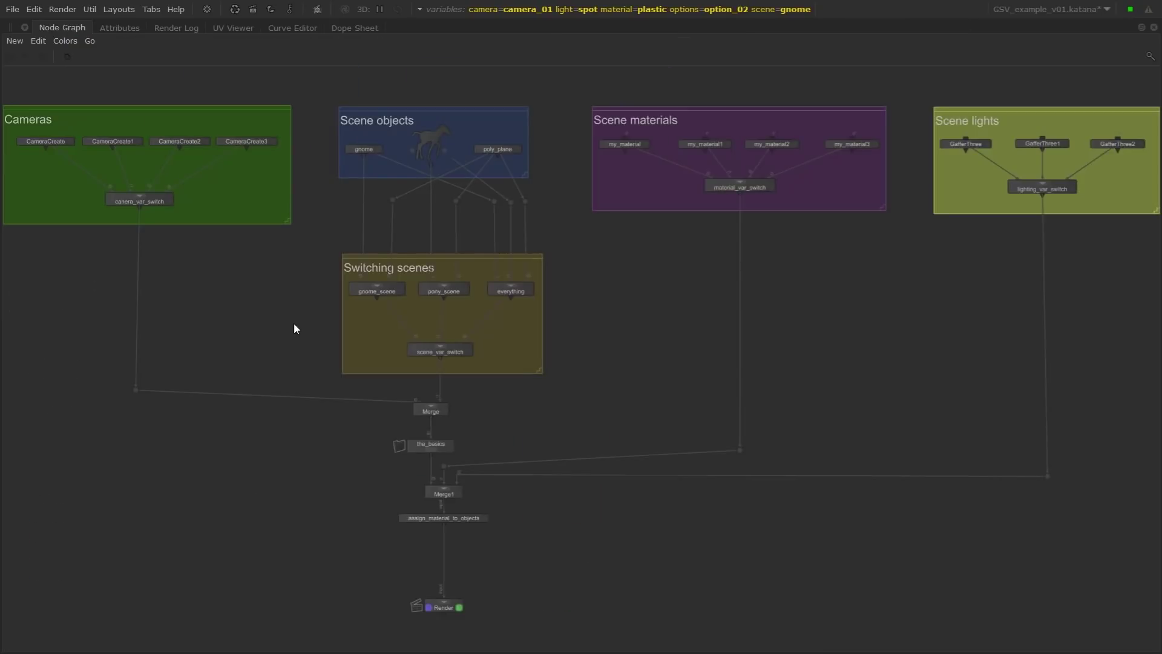
key(j)
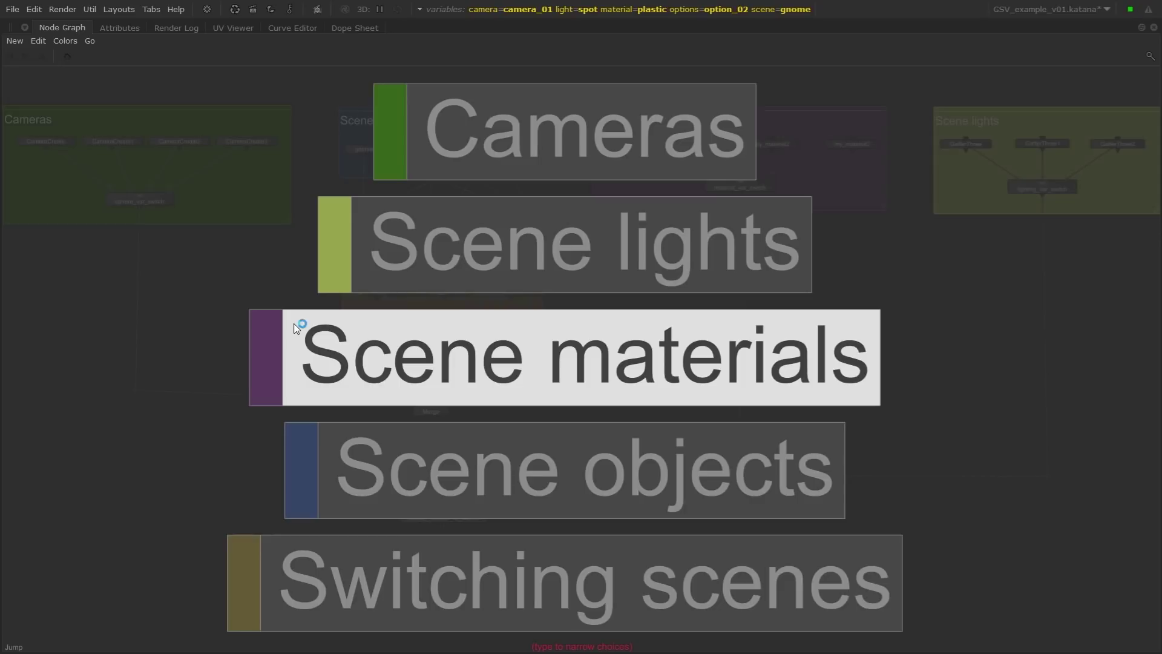
key(Up)
key(Up)
key(Return)
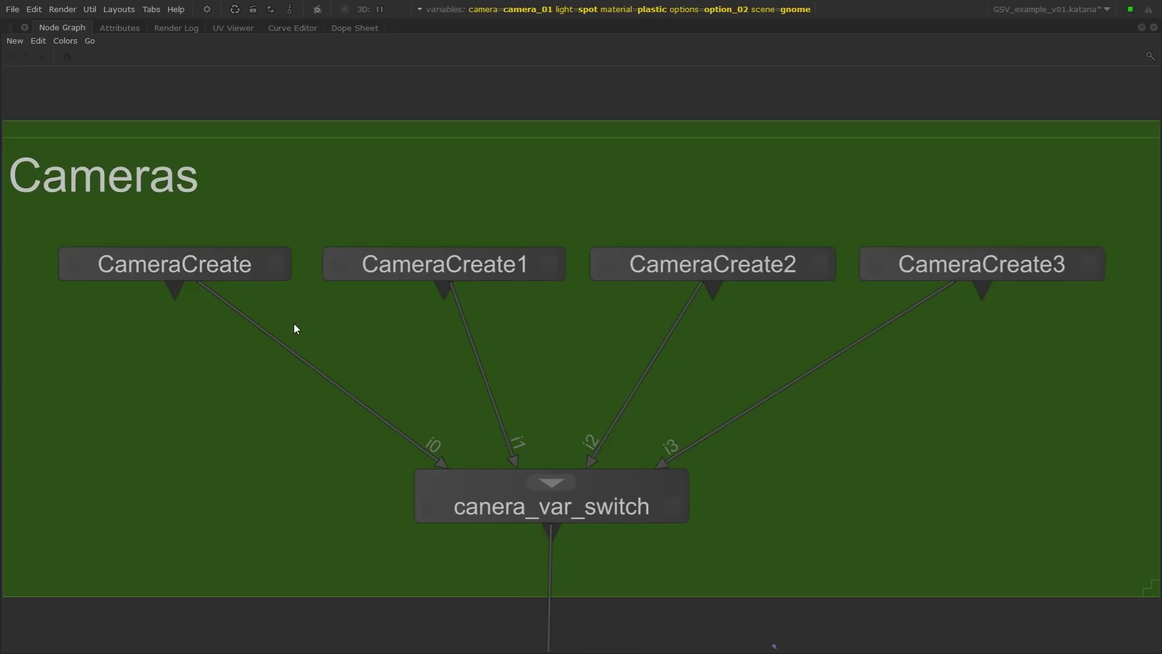
- Tour the Scene lights, Scene materials, Scene objects and Switching scenes backdrops, ending on Cameras
key(j)
key(Down)
key(Return)
key(j)
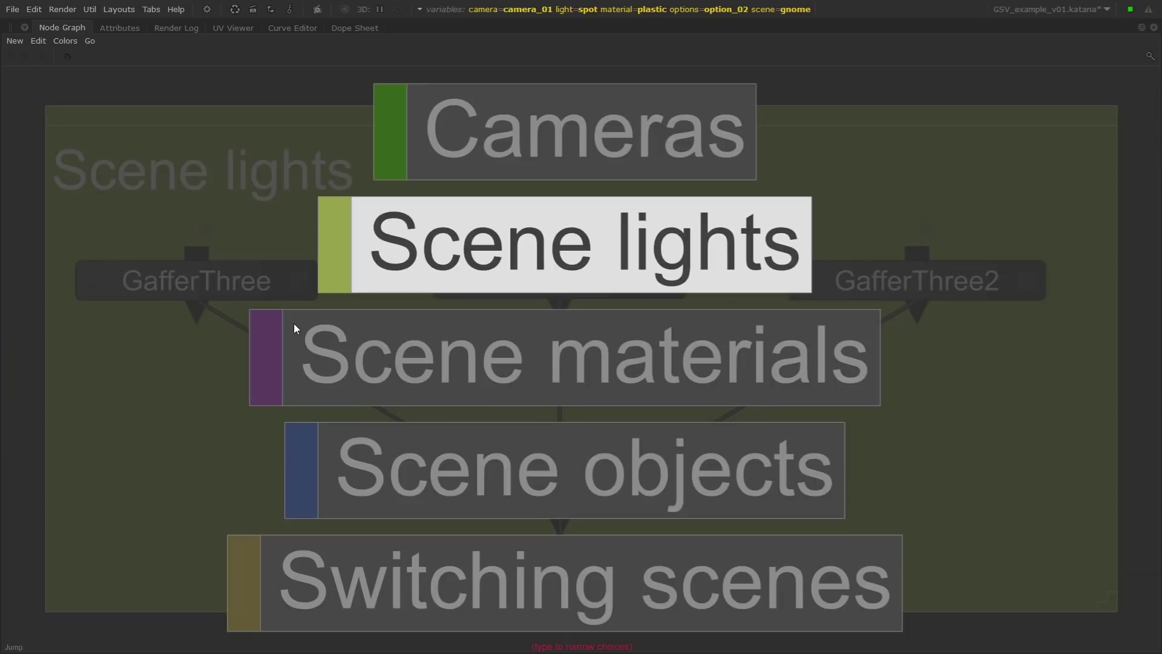
key(Down)
key(Return)
key(j)
key(Down)
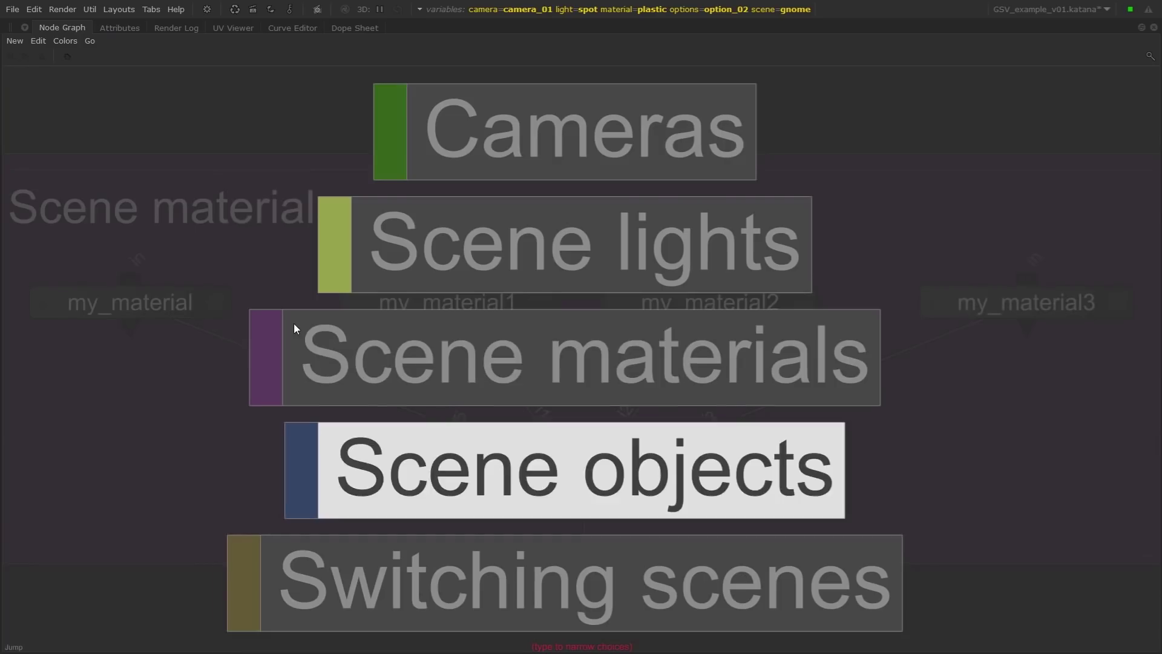
key(Return)
key(j)
key(Down)
key(Return)
key(j)
key(Up)
key(Up)
key(Up)
key(Up)
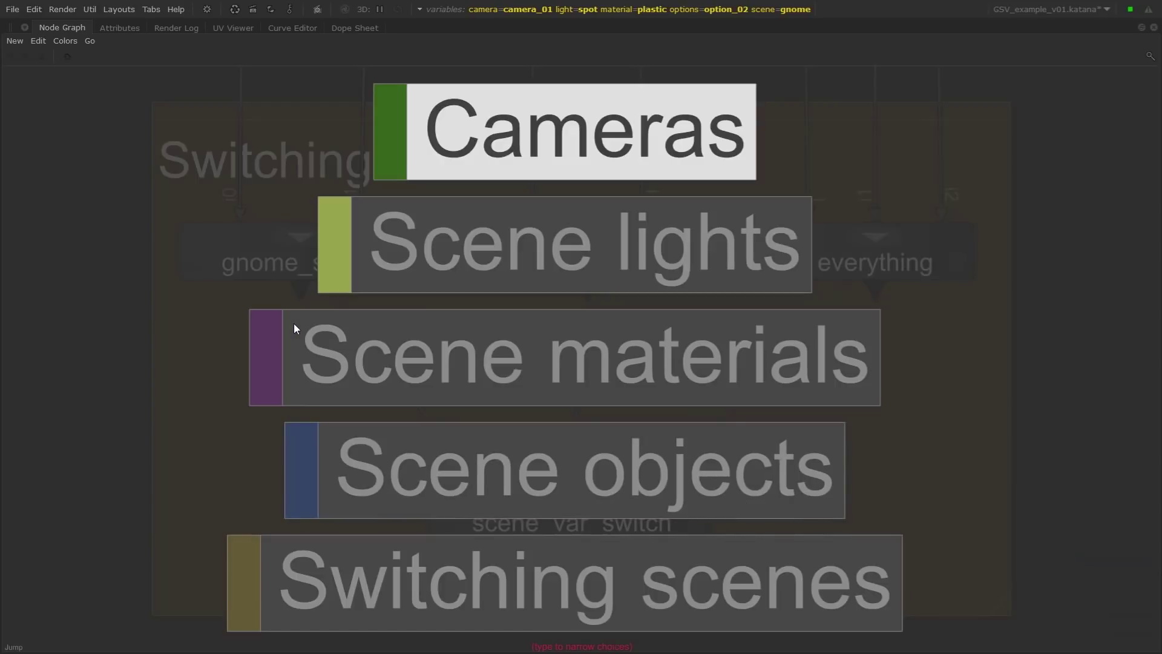
key(Return)
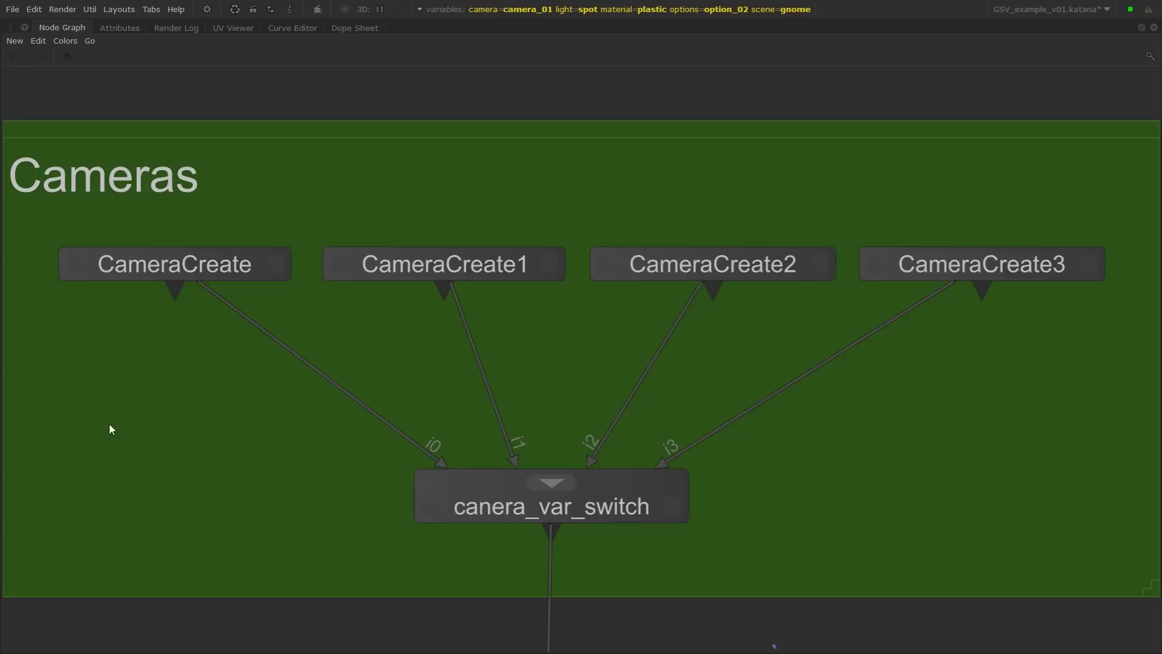
- Rename canera_var_switch to camera_var_switch by replacing the n with m
click(484, 512)
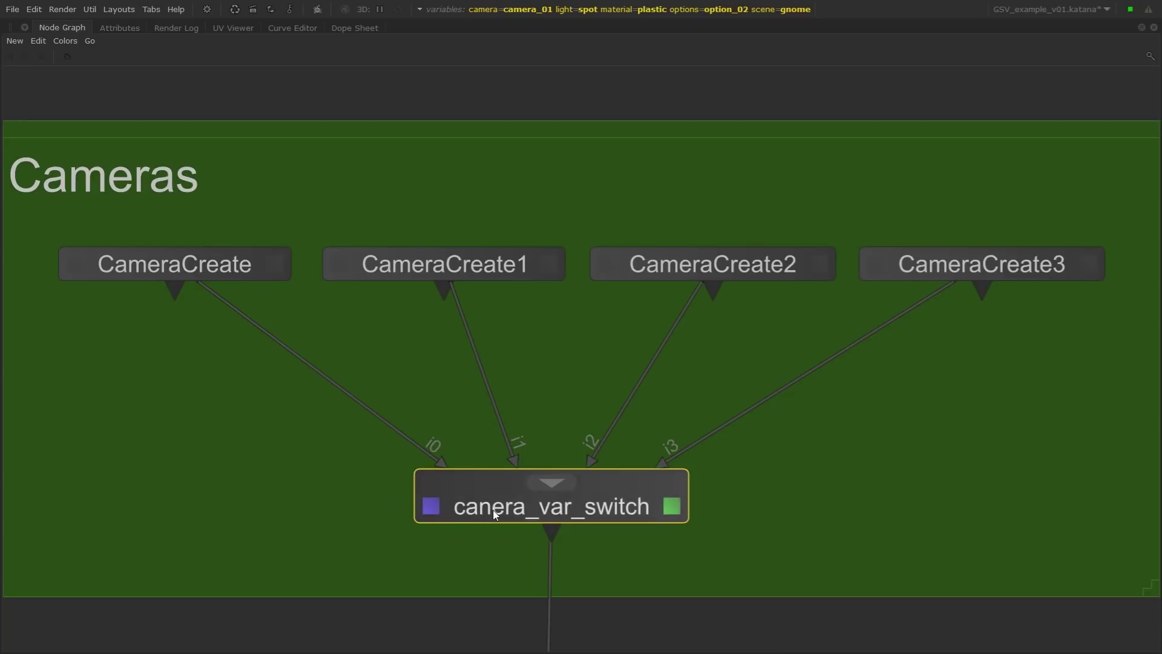
double_click(494, 515)
key(Left)
key(Left)
key(Left)
key(Left)
key(Left)
key(Left)
key(Left)
key(Left)
key(Left)
key(Left)
key(Left)
key(Left)
key(Left)
key(Left)
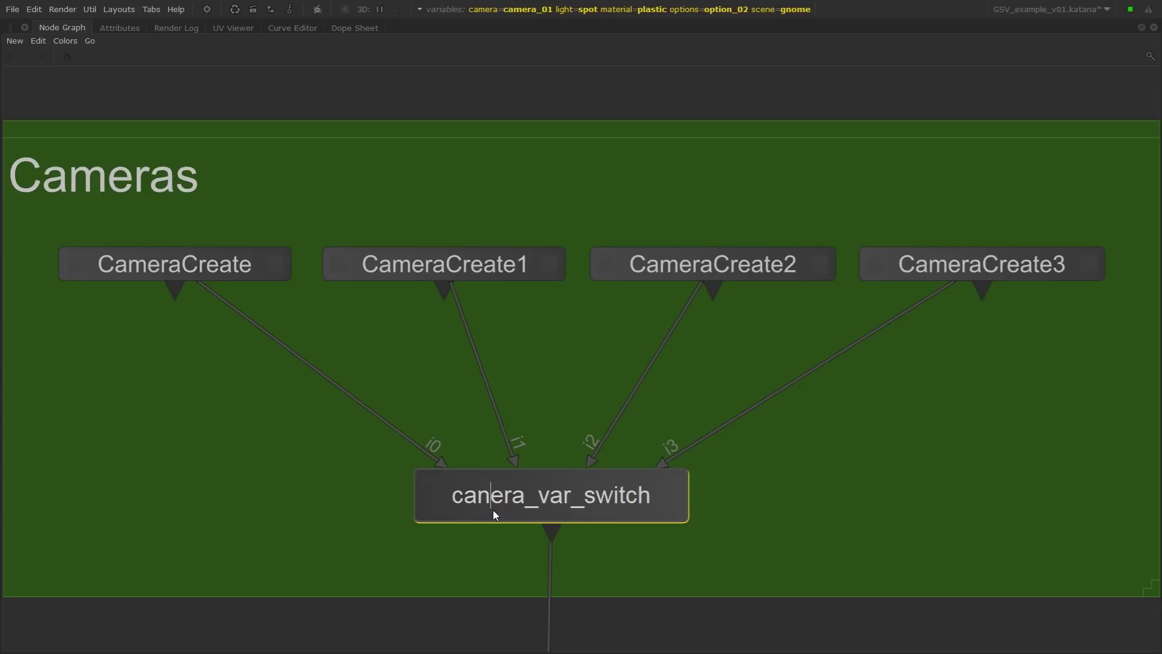
key(BackSpace)
text(m)
key(Return)
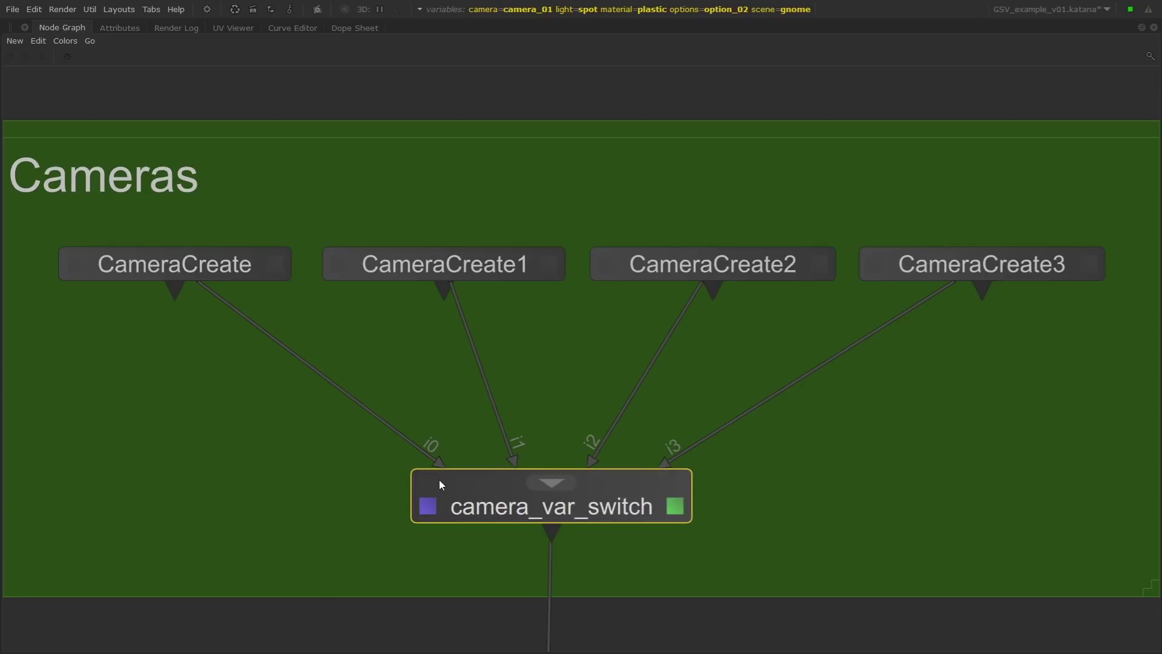
- Select the four CameraCreate nodes and camera_var_switch, then search the node list for 'var'
drag(37, 241, 1135, 282)
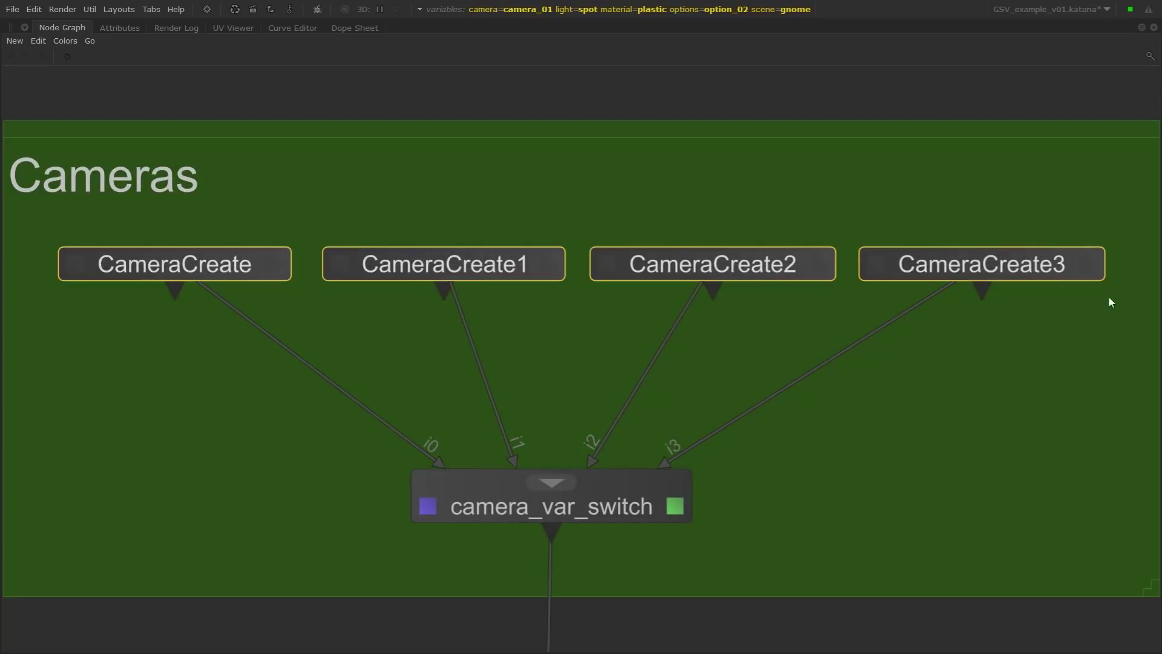
click(639, 505)
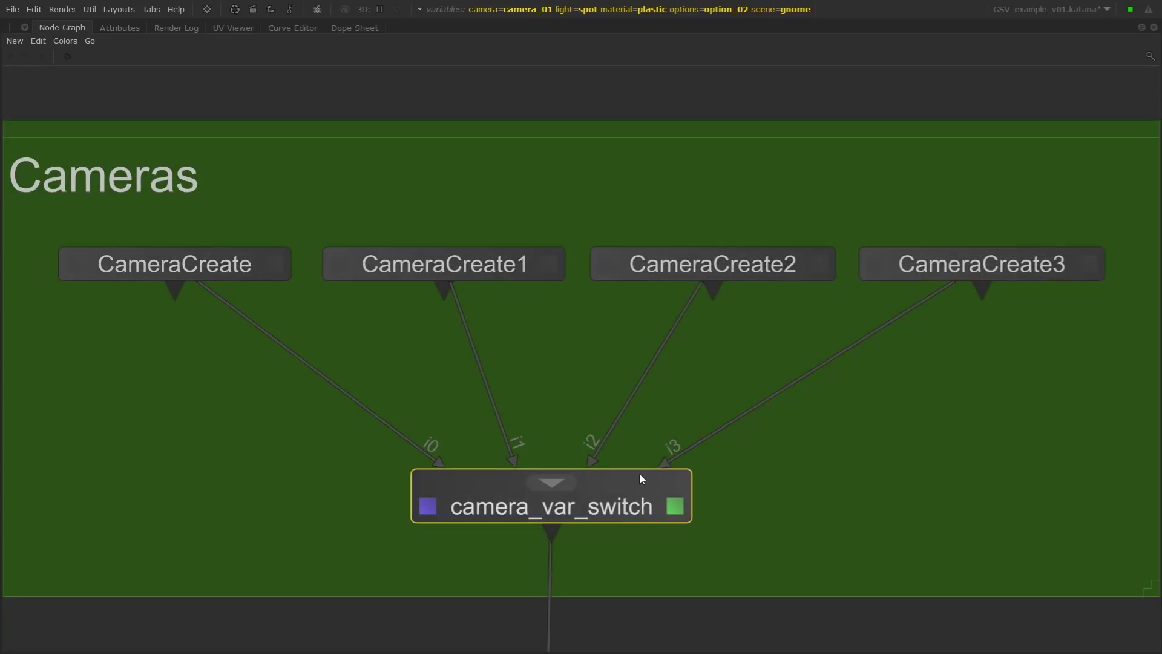
key(Tab)
text(var)
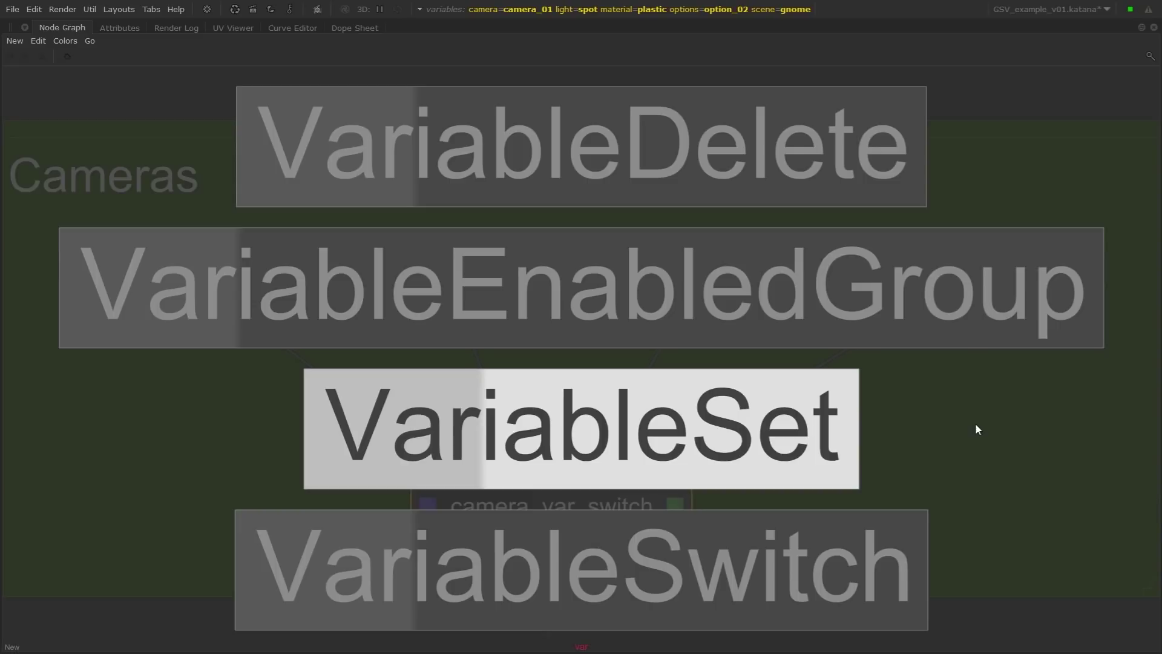
- Dismiss the node list, reselect the CameraCreate nodes and camera_var_switch, and glance at the global variables
key(Escape)
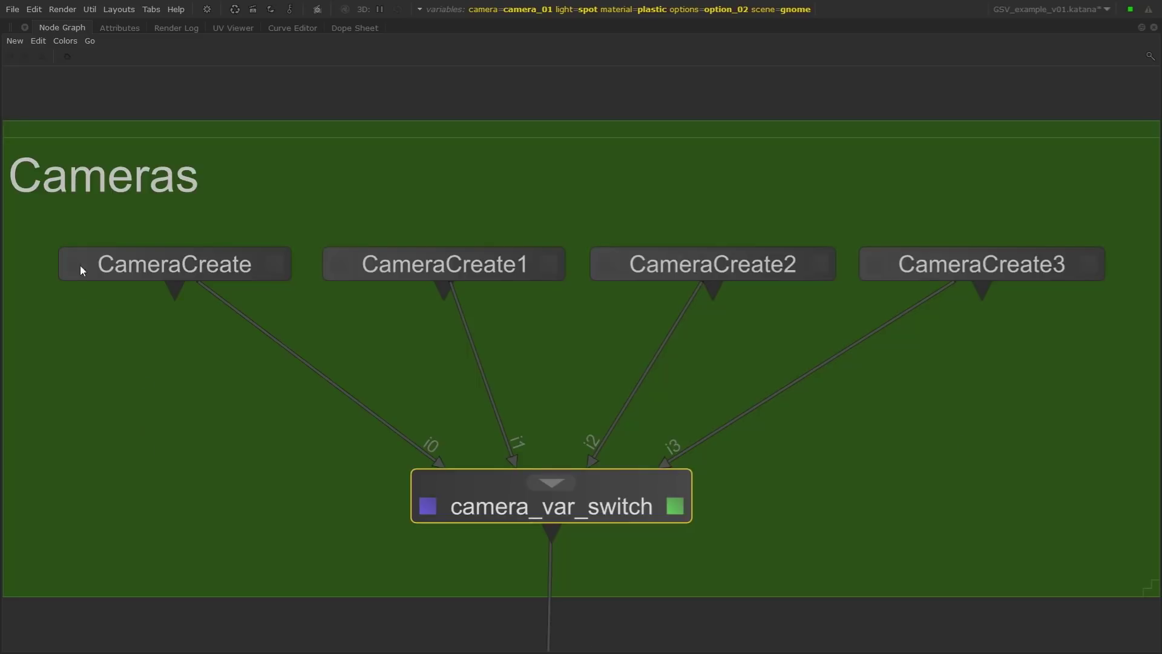
drag(43, 247, 1060, 326)
click(582, 510)
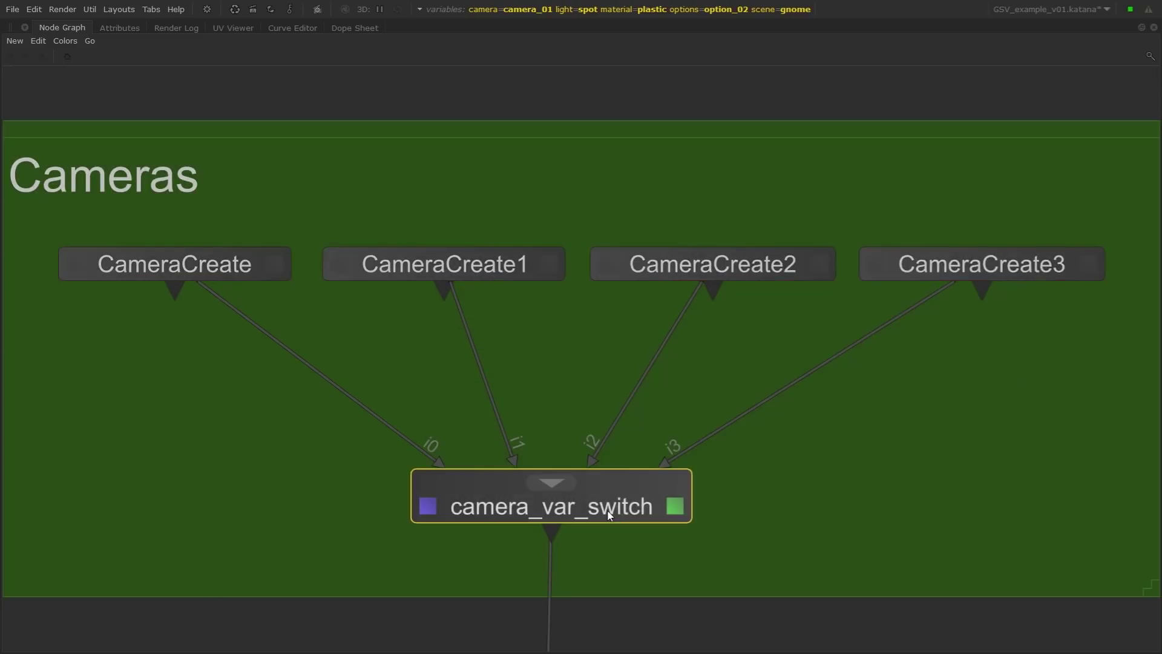
click(496, 13)
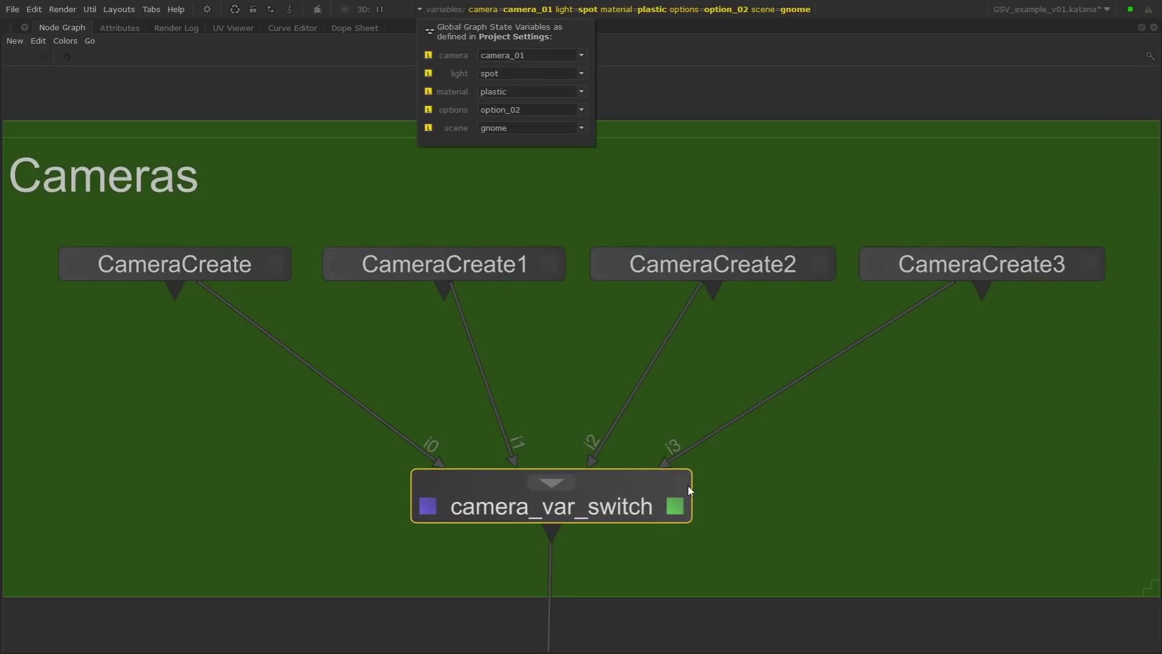
click(639, 499)
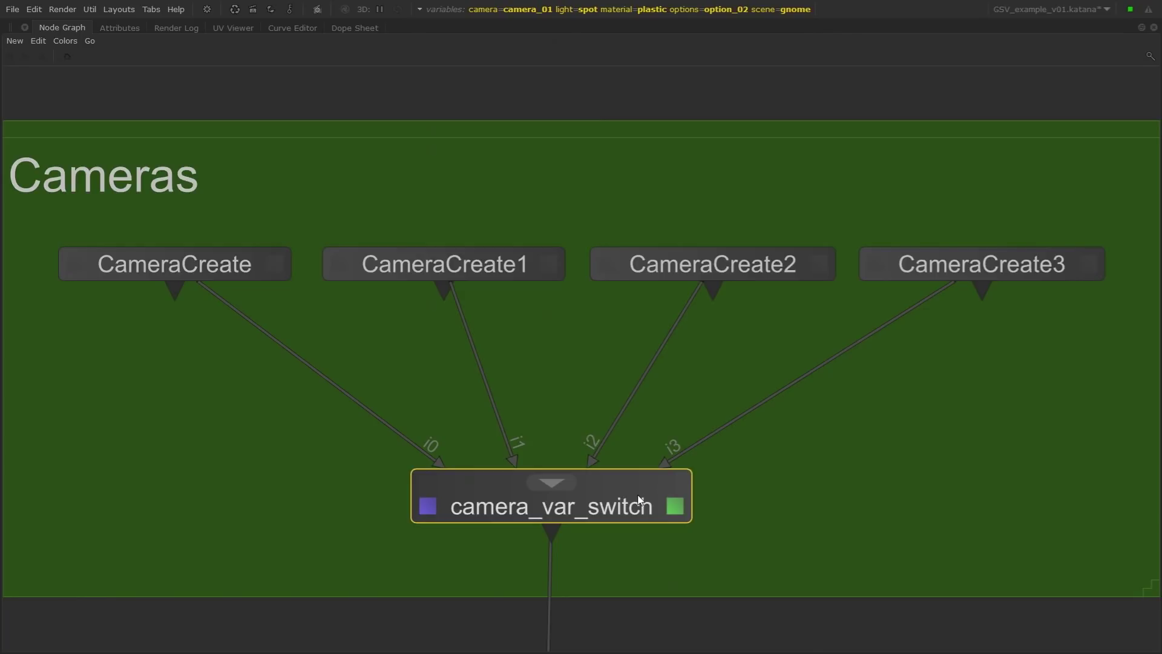
- Show camera_var_switch's parameters full-window with patterns camera_01–camera_04 expanded for inputs i0–i3
key(space)
key(space)
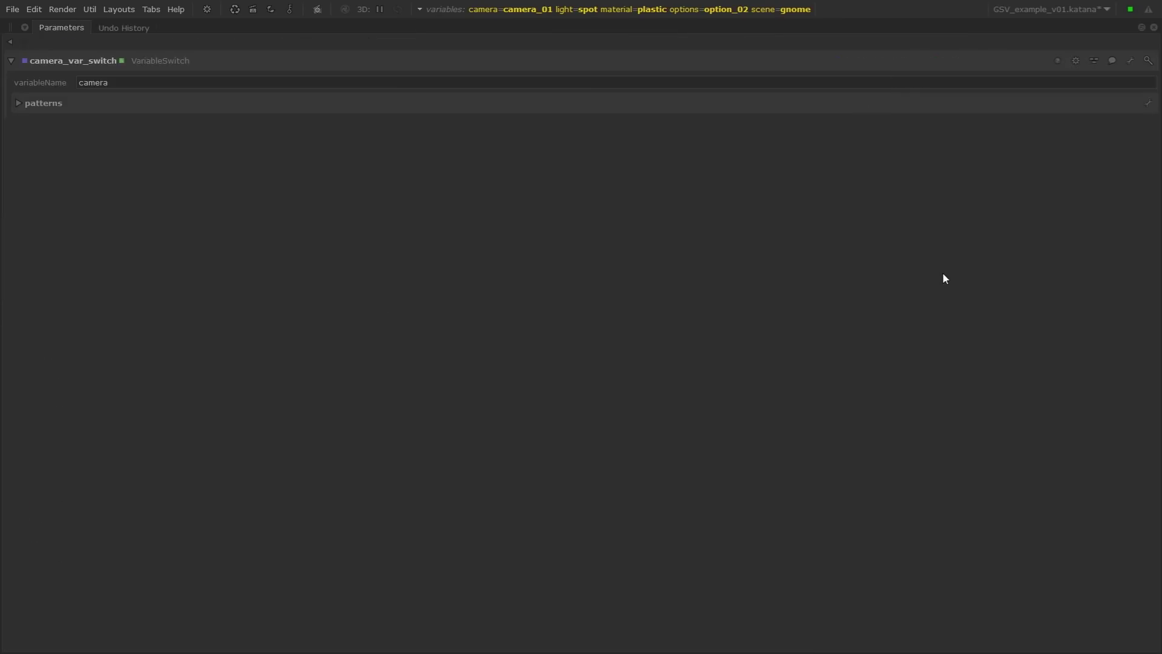
click(36, 105)
double_click(148, 86)
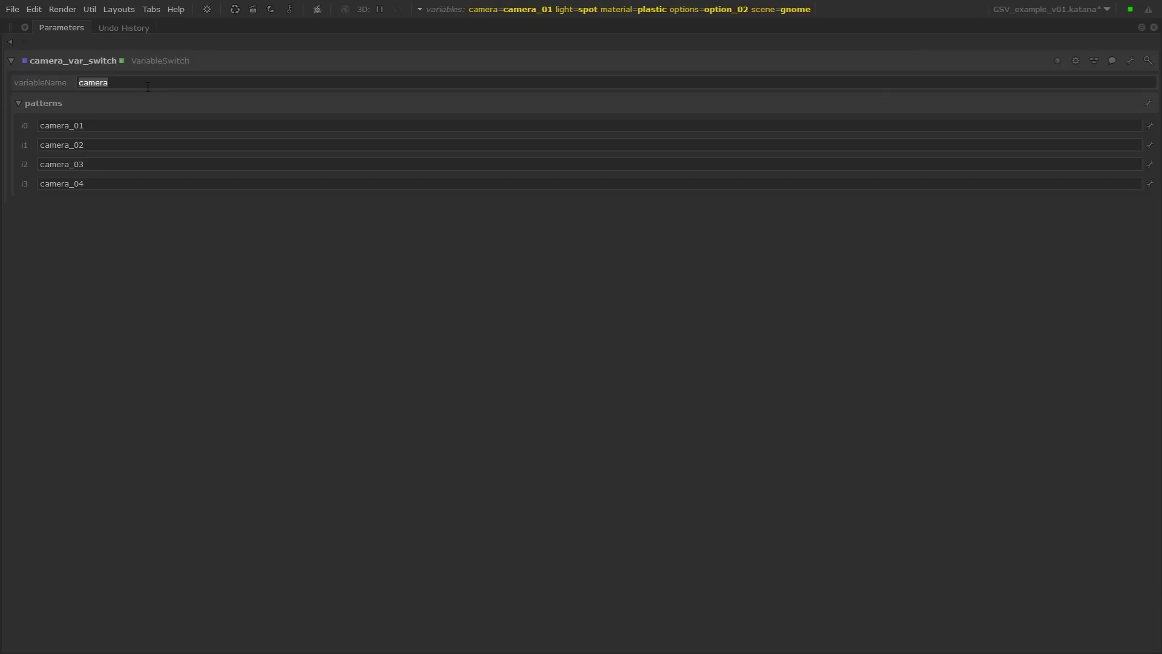
key(Tab)
click(146, 149)
double_click(146, 150)
double_click(146, 164)
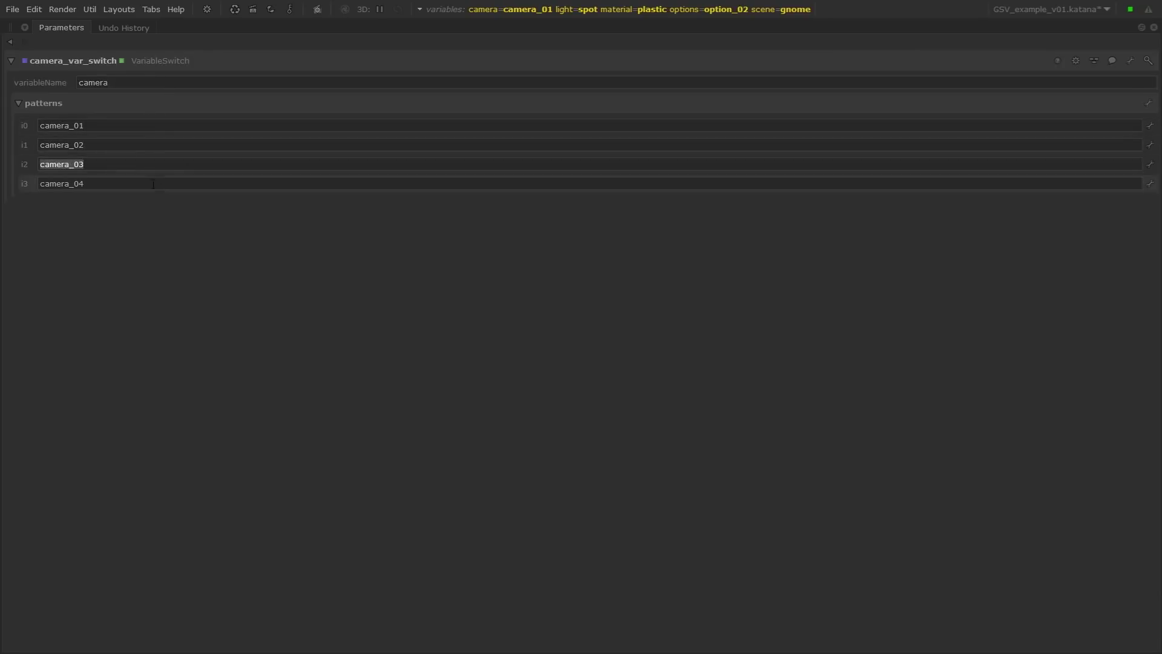
click(148, 190)
double_click(147, 184)
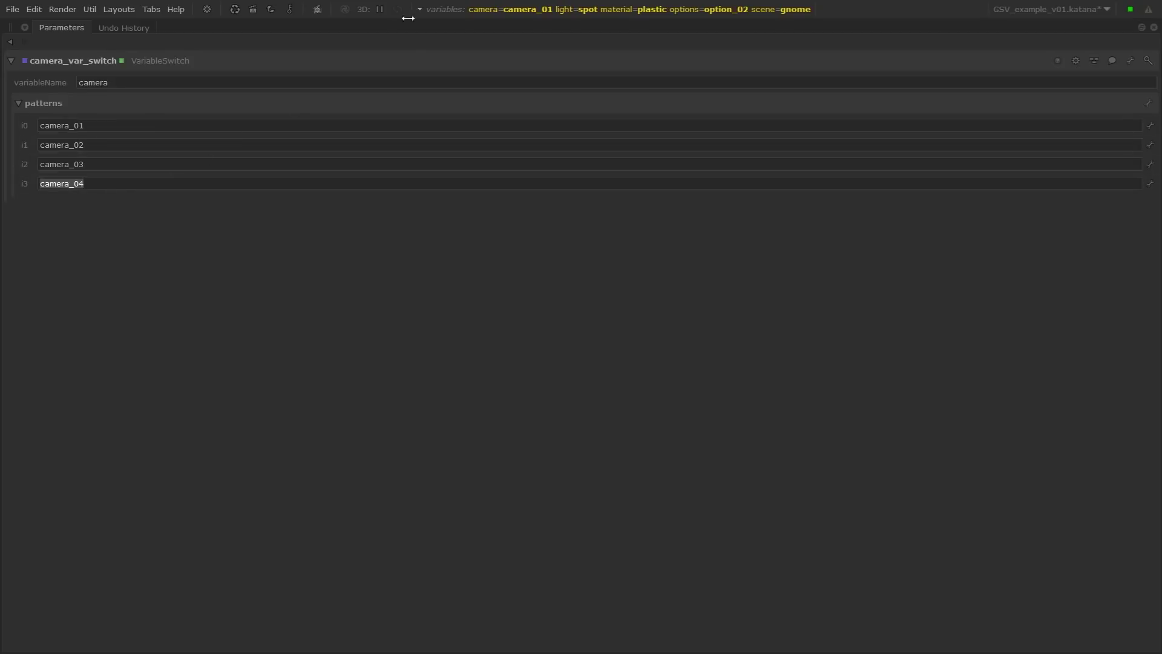
- Check the camera choices camera_01 to camera_04 in the global overview, keeping camera_01
click(497, 10)
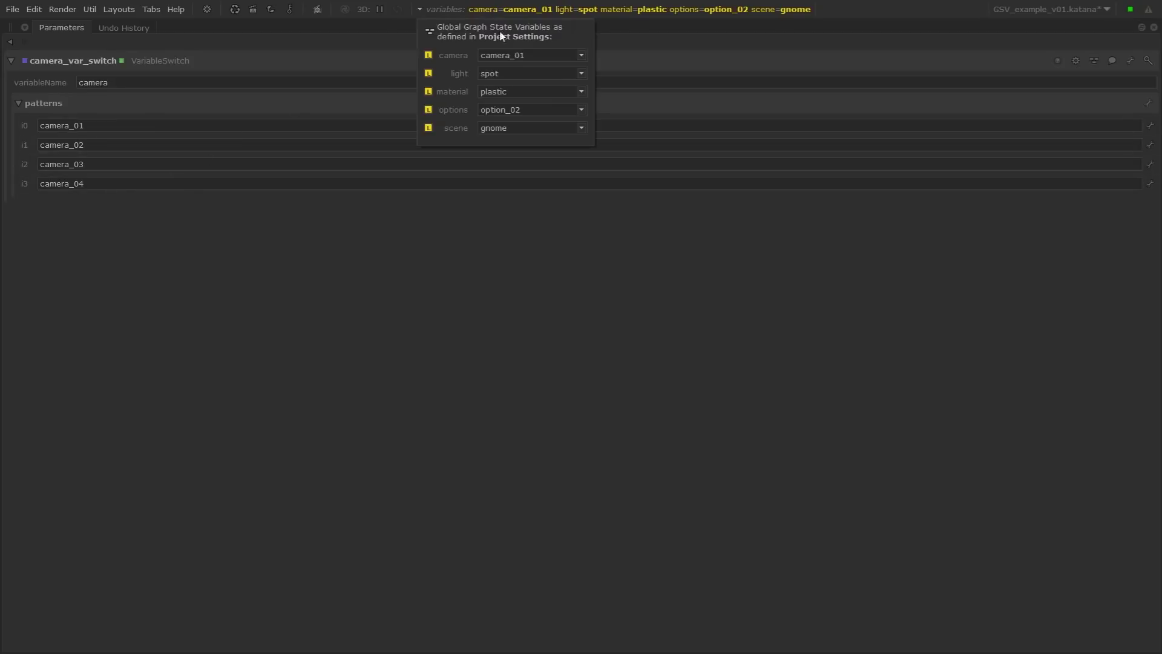
click(582, 56)
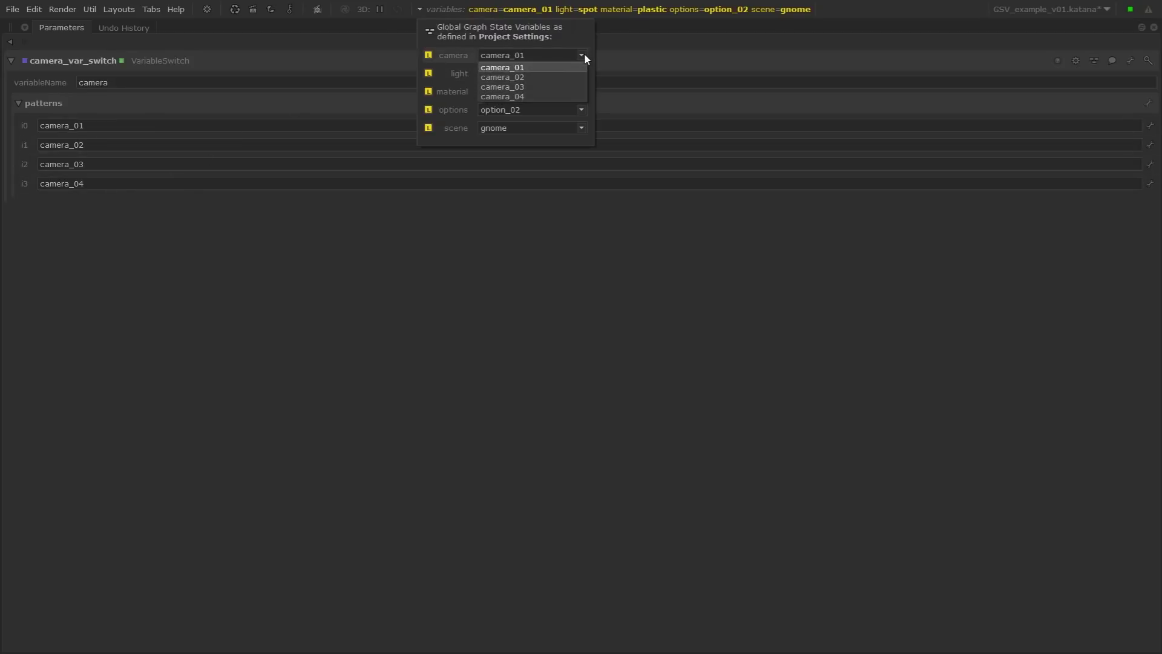
click(559, 278)
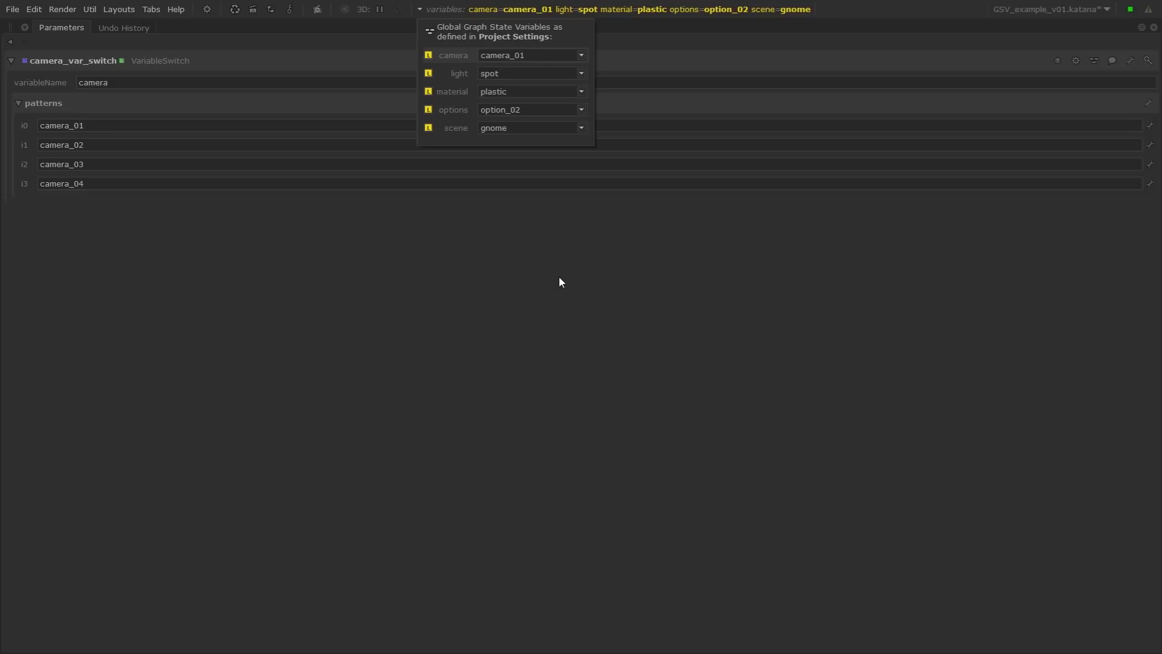
click(558, 277)
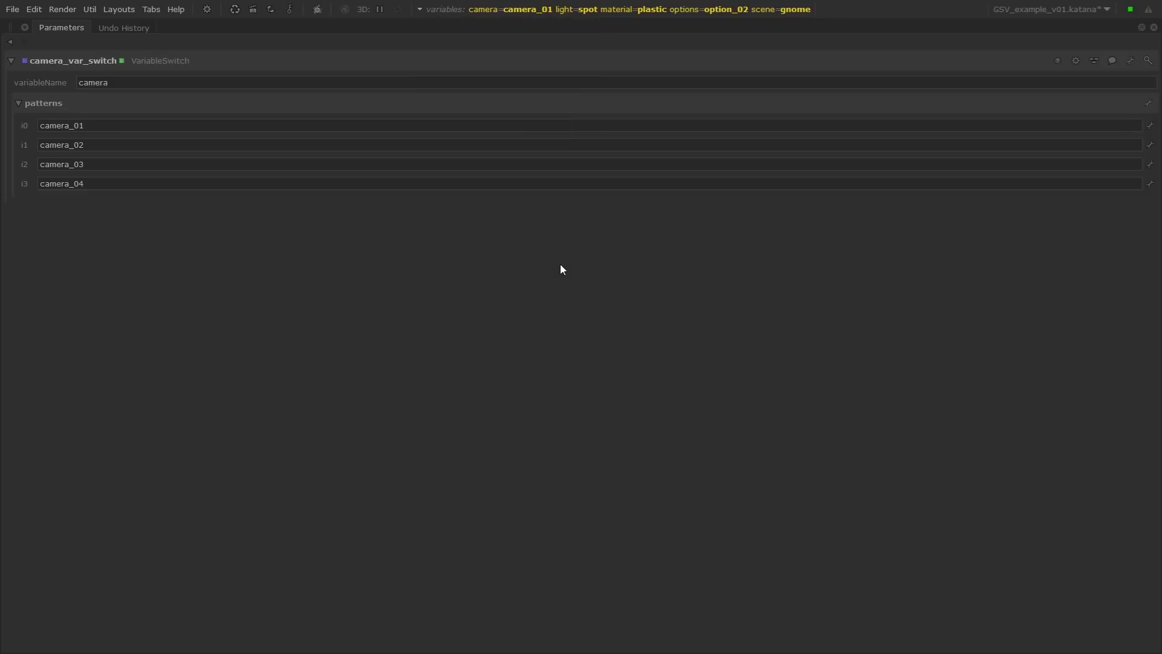
- Restore the layout, then maximize the Node Graph showing camera_var_switch and its four CameraCreate inputs
key(space)
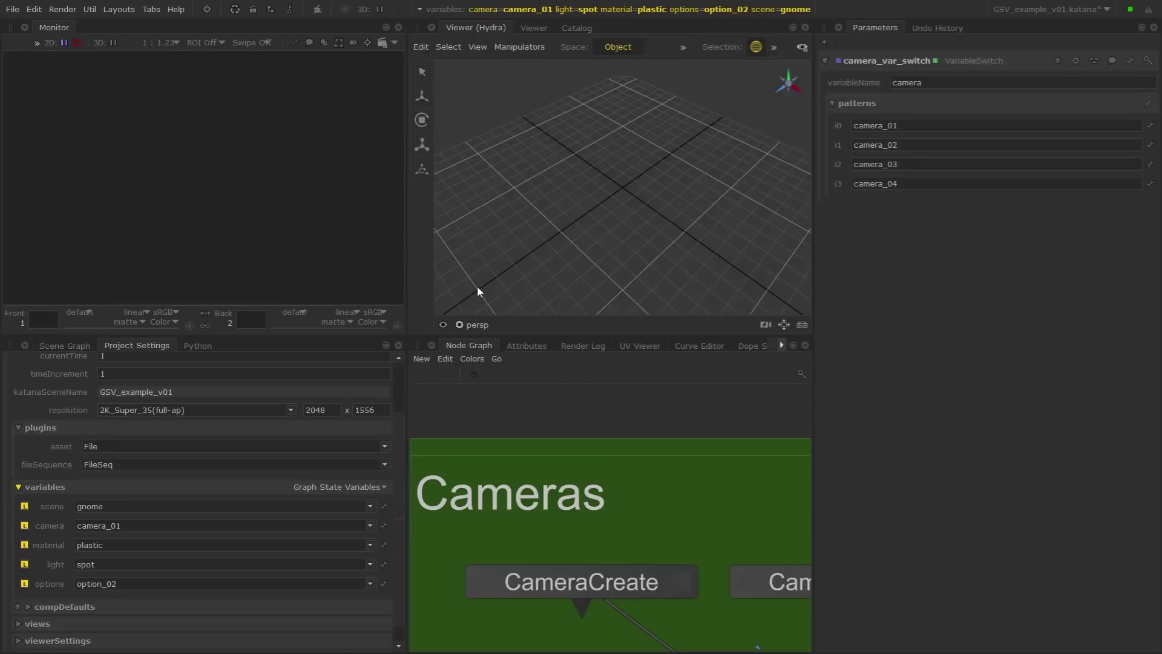
key(space)
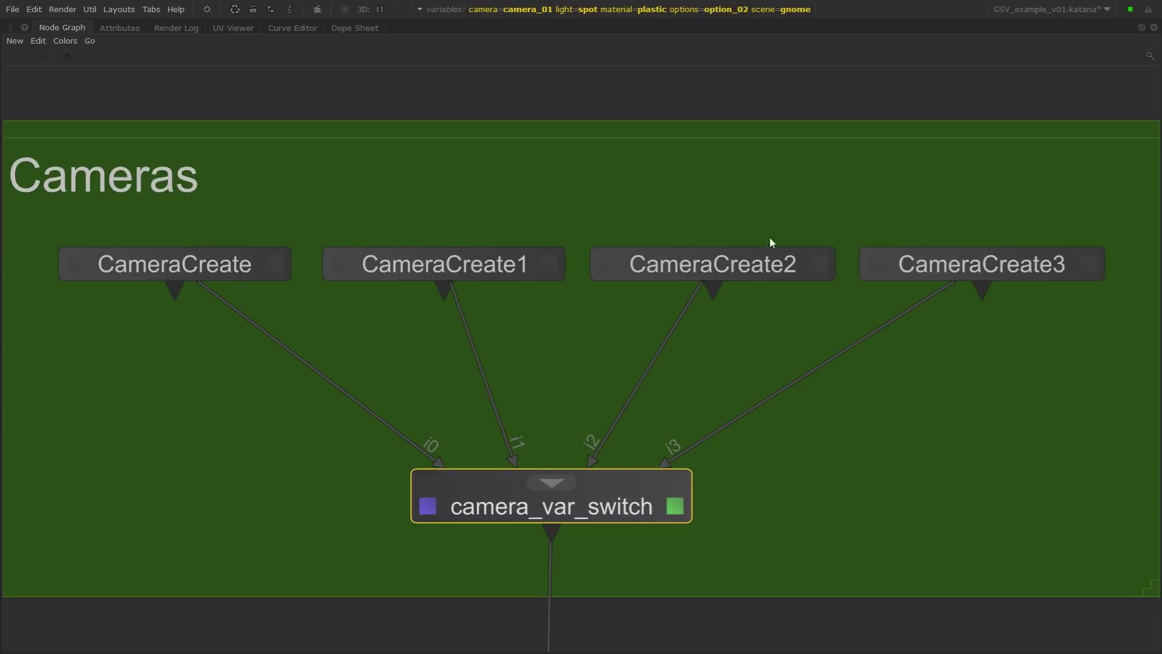
- Clear the selection and jump to the Scene lights backdrop, then to Scene objects
click(355, 561)
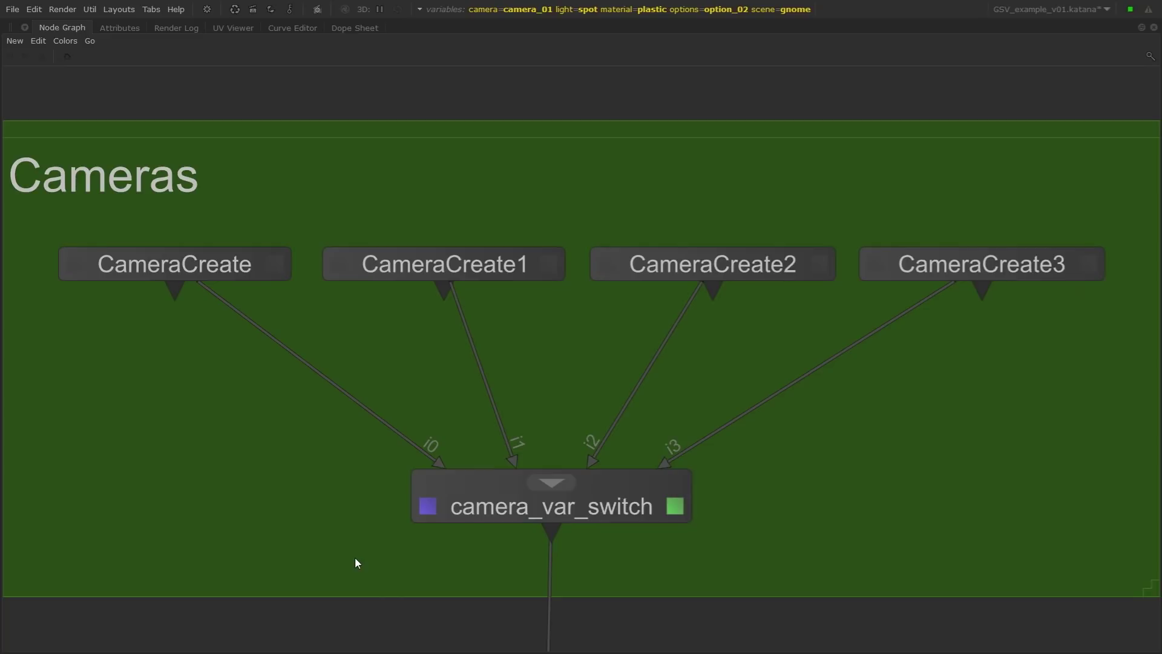
key(j)
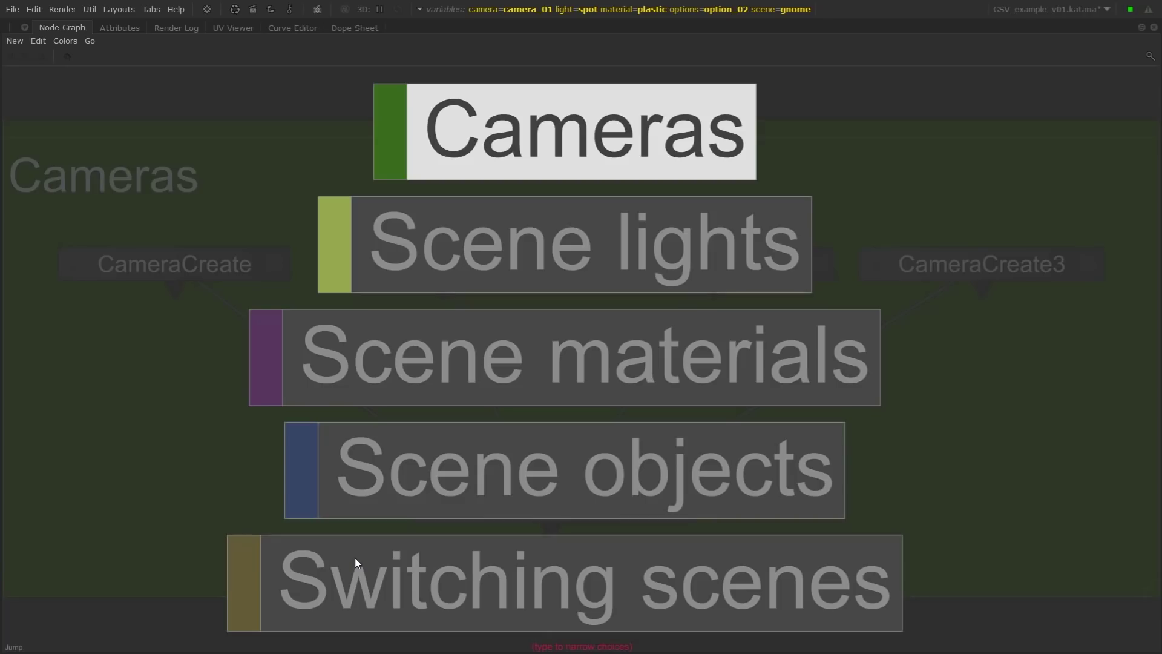
key(Down)
key(Return)
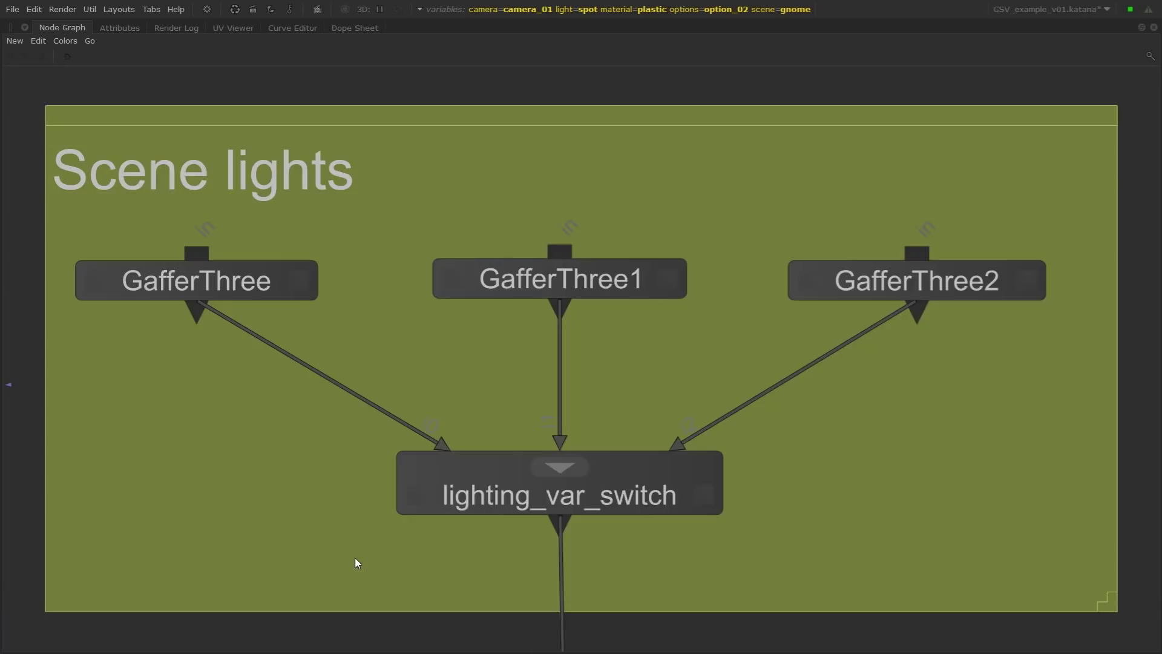
key(j)
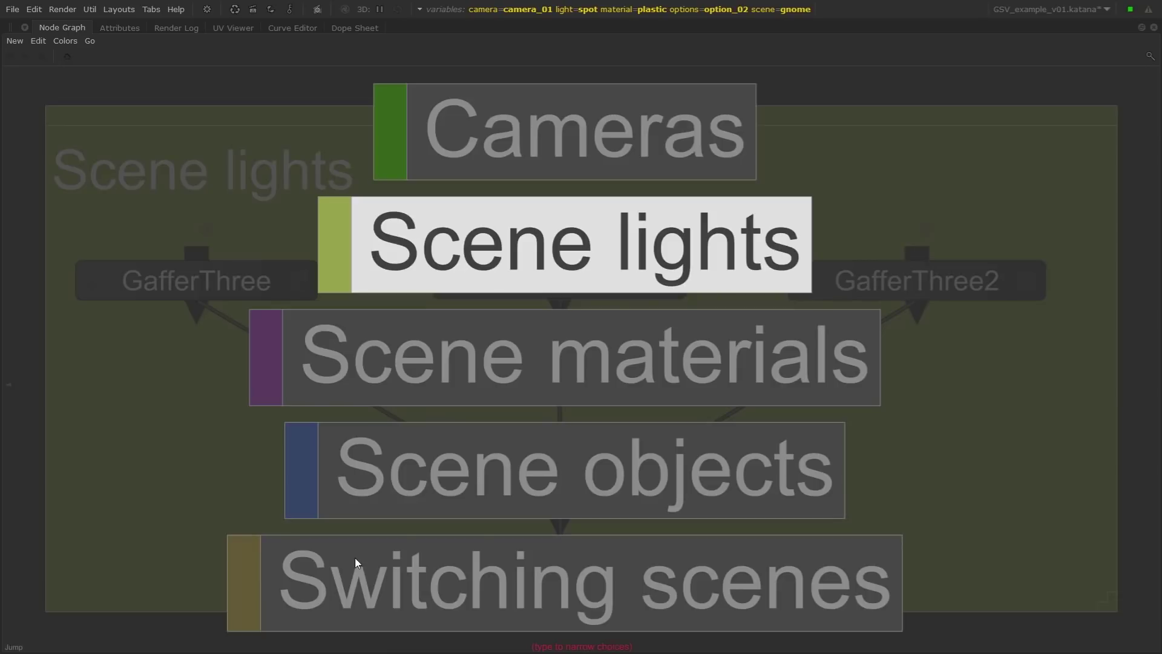
key(Down)
key(Down)
key(Return)
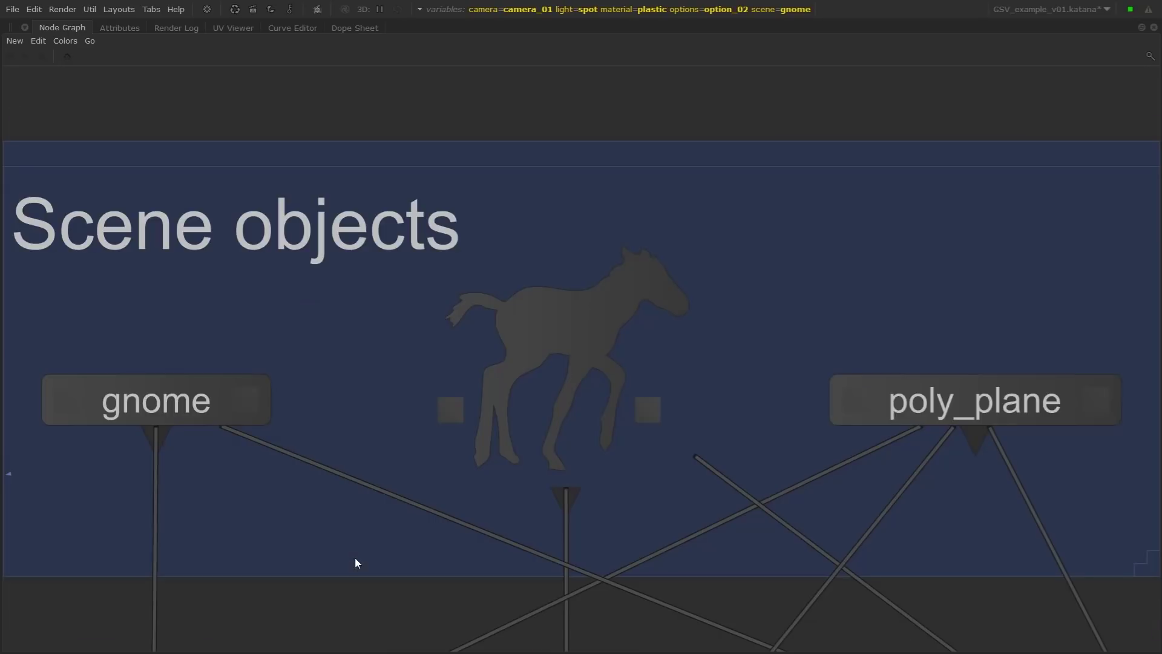
- Pan to the Switching scenes backdrop and select the pony, poly_plane and gnome nodes
scroll(368, 374, down, 4)
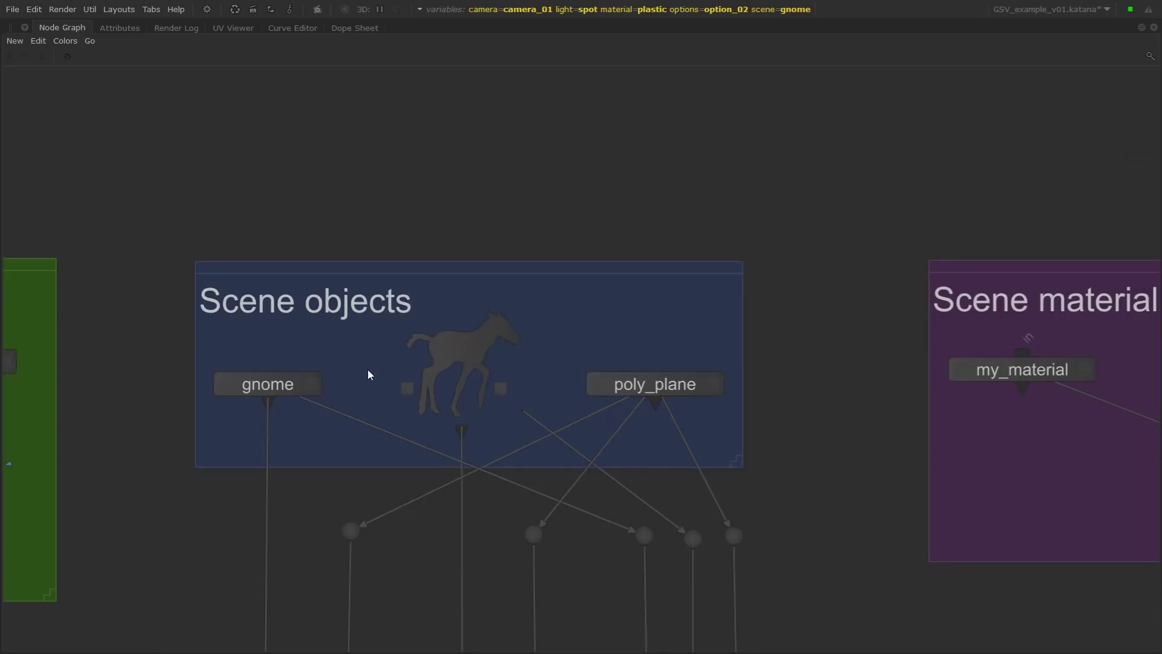
middle_drag(369, 375, 389, 156)
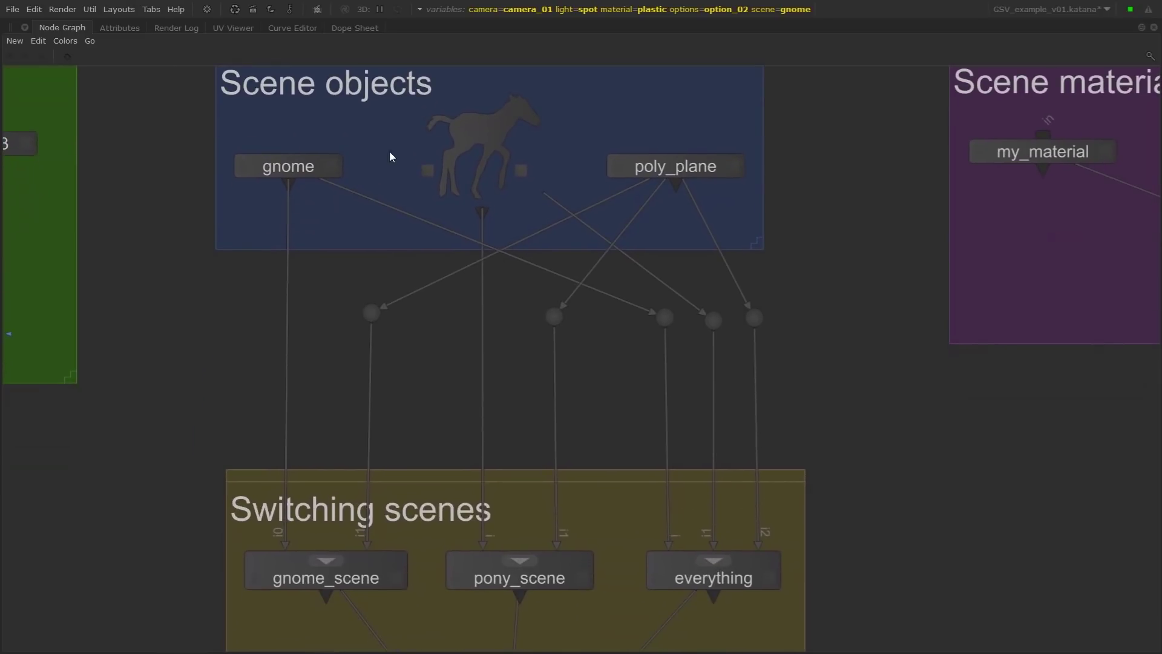
click(506, 133)
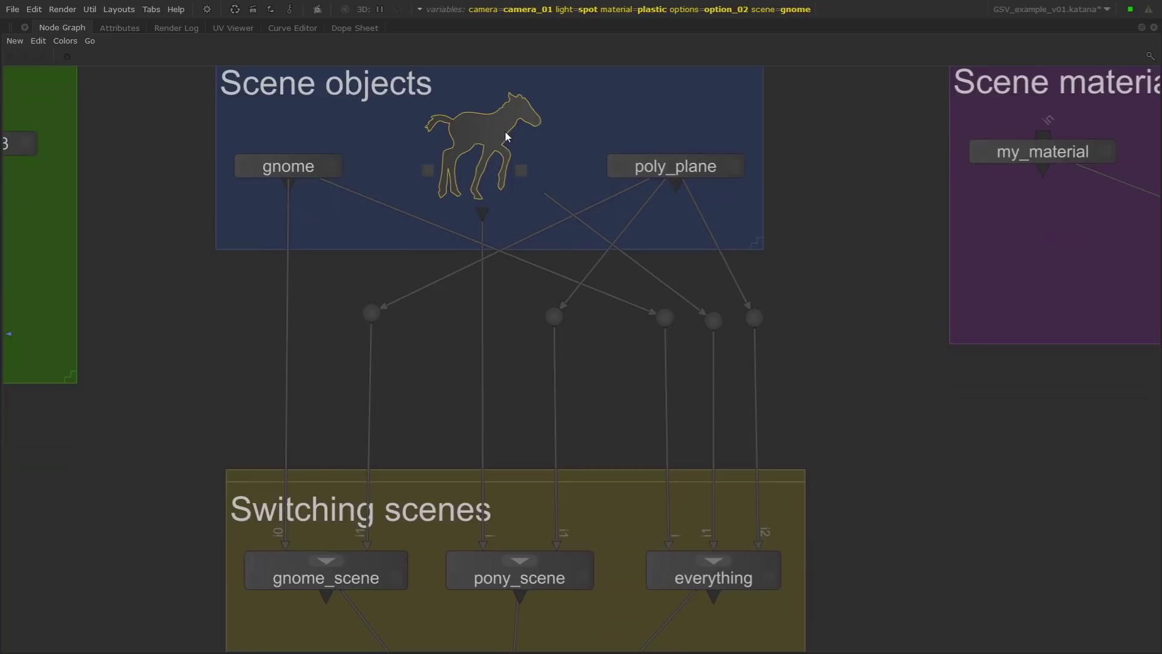
click(669, 174)
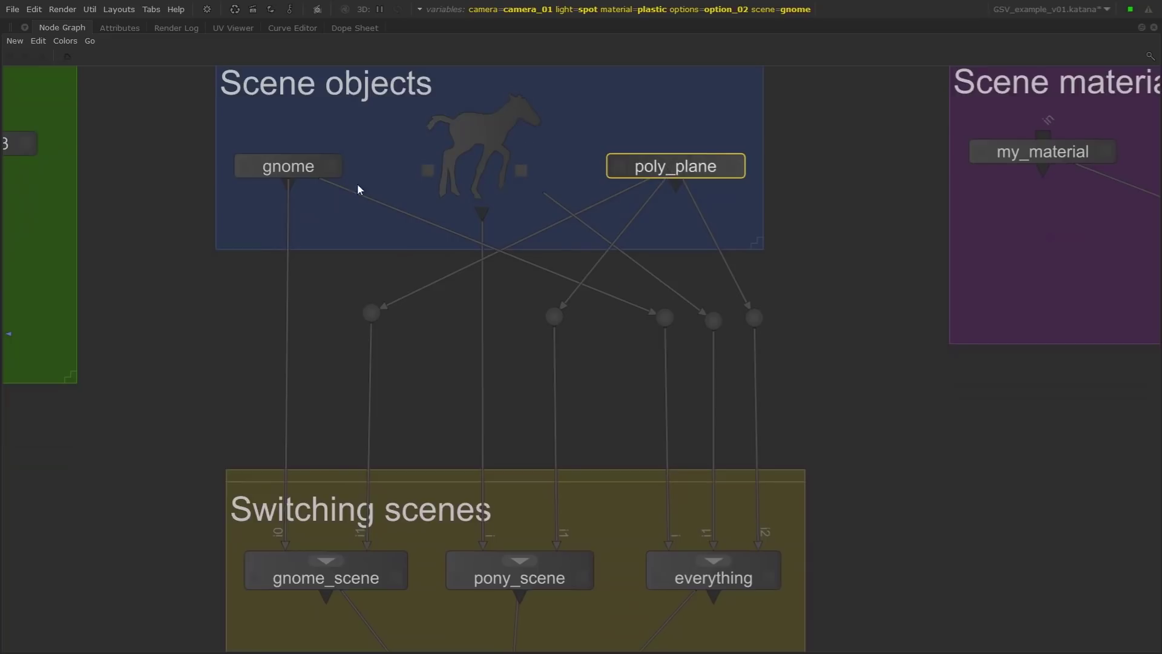
drag(164, 143, 775, 189)
- Restore the full multi-pane layout and expand the root location in the Scene Graph
key(space)
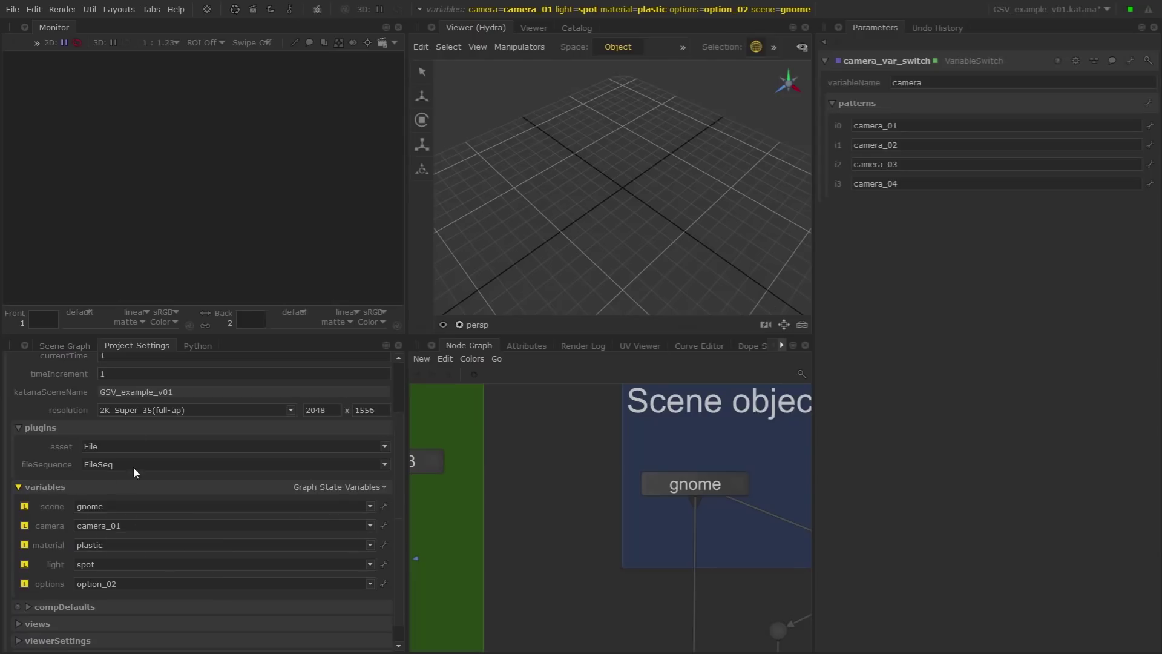
click(73, 346)
double_click(54, 394)
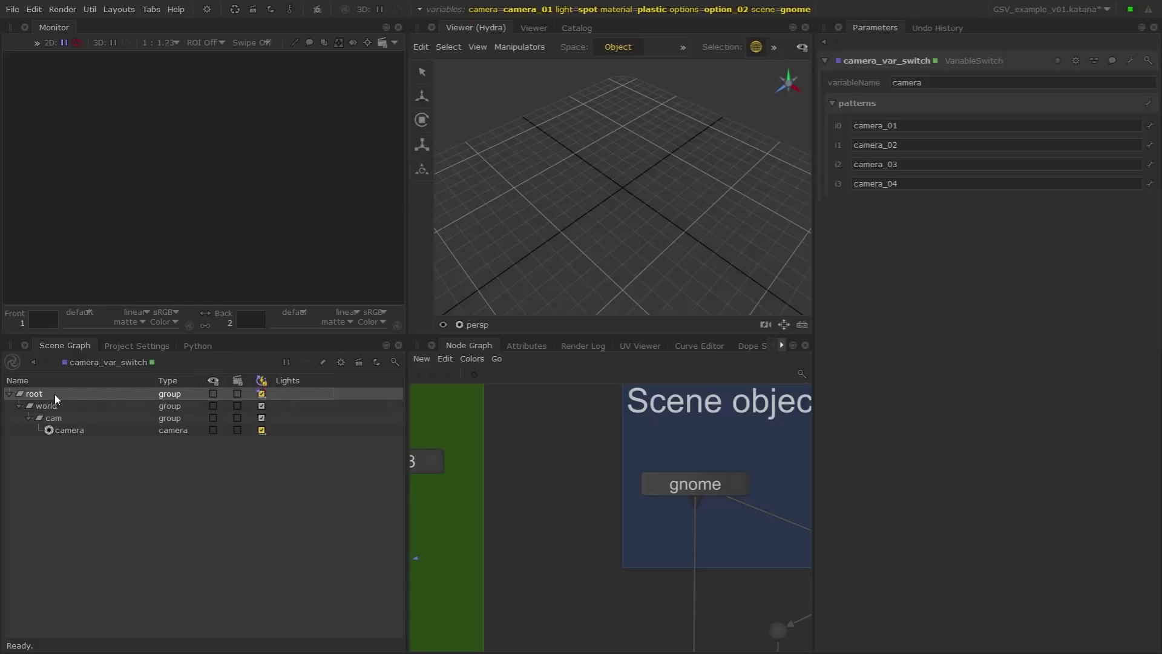
- Select the Render node and make it the view node for the scene
scroll(500, 572, down, 3)
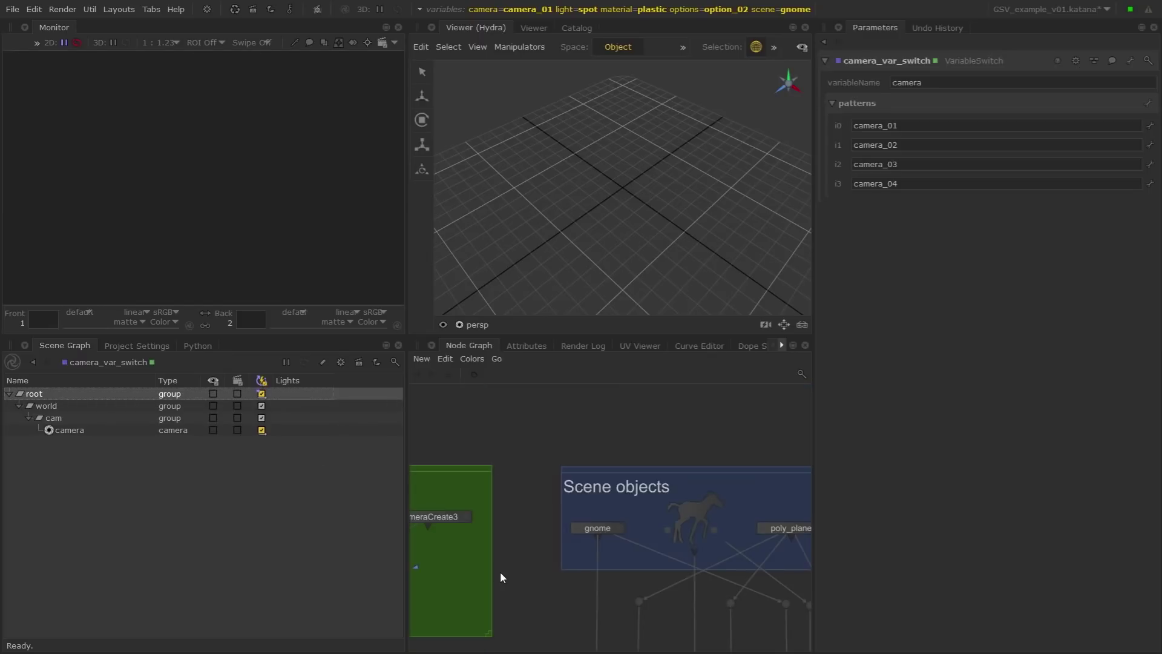
middle_drag(510, 593, 521, 501)
scroll(521, 500, down, 3)
middle_drag(524, 544, 532, 518)
click(554, 531)
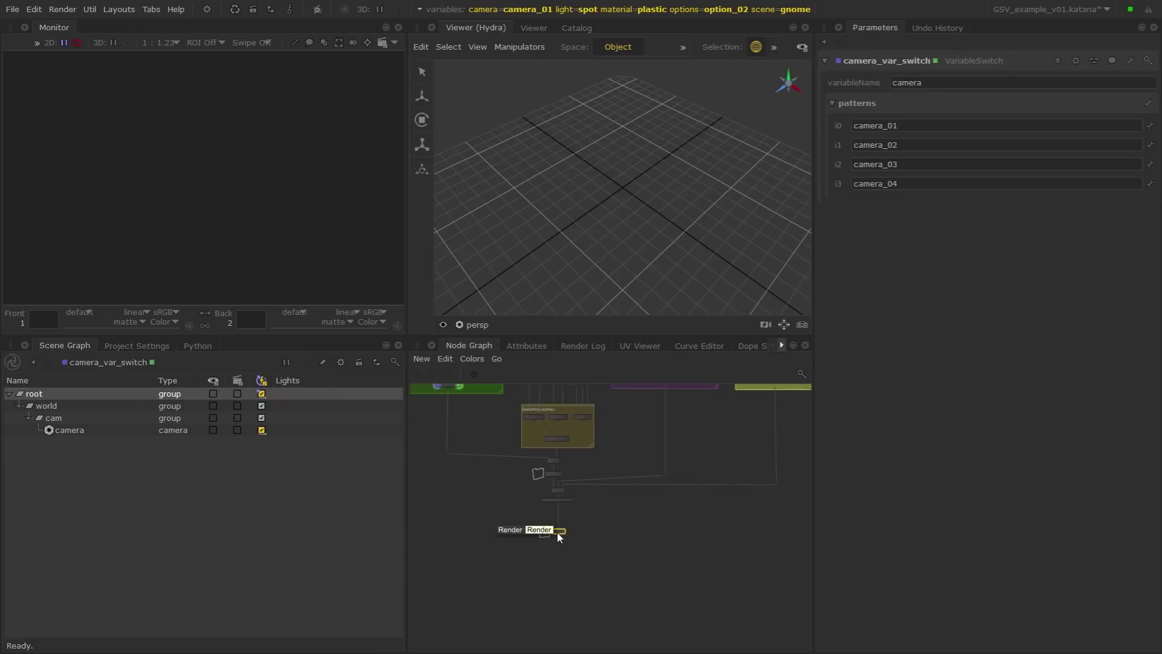
scroll(556, 530, up, 4)
key(e)
key(v)
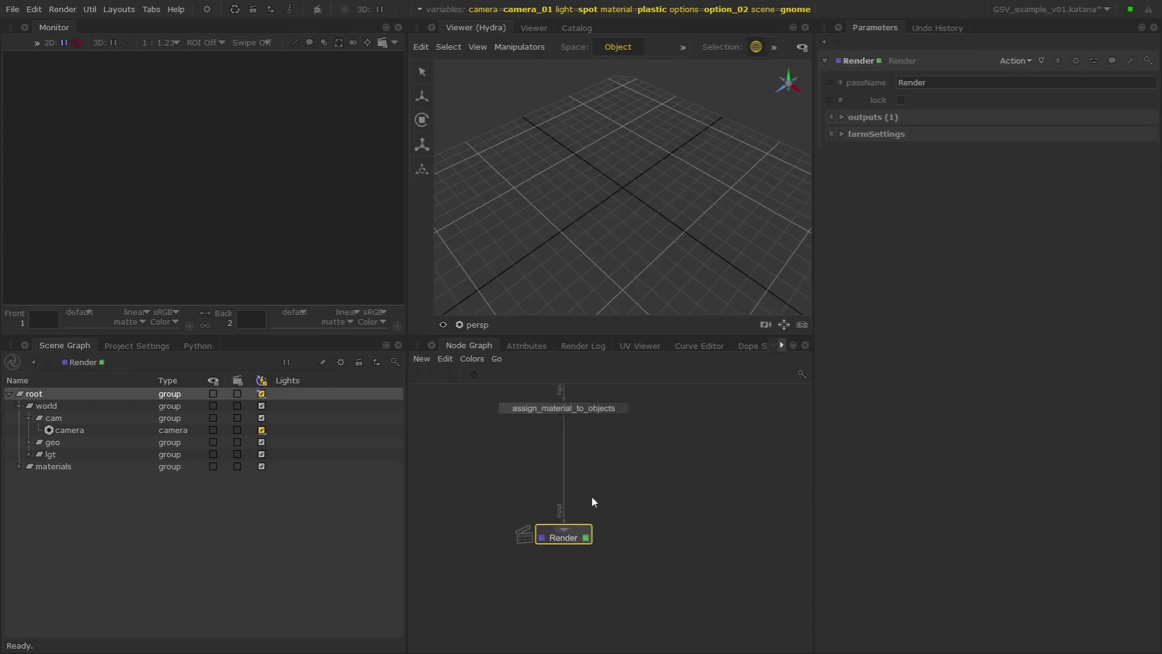
- Expand geo into gnome and poly_plane and zoom the Hydra viewer onto the gnome
middle_drag(601, 488, 602, 599)
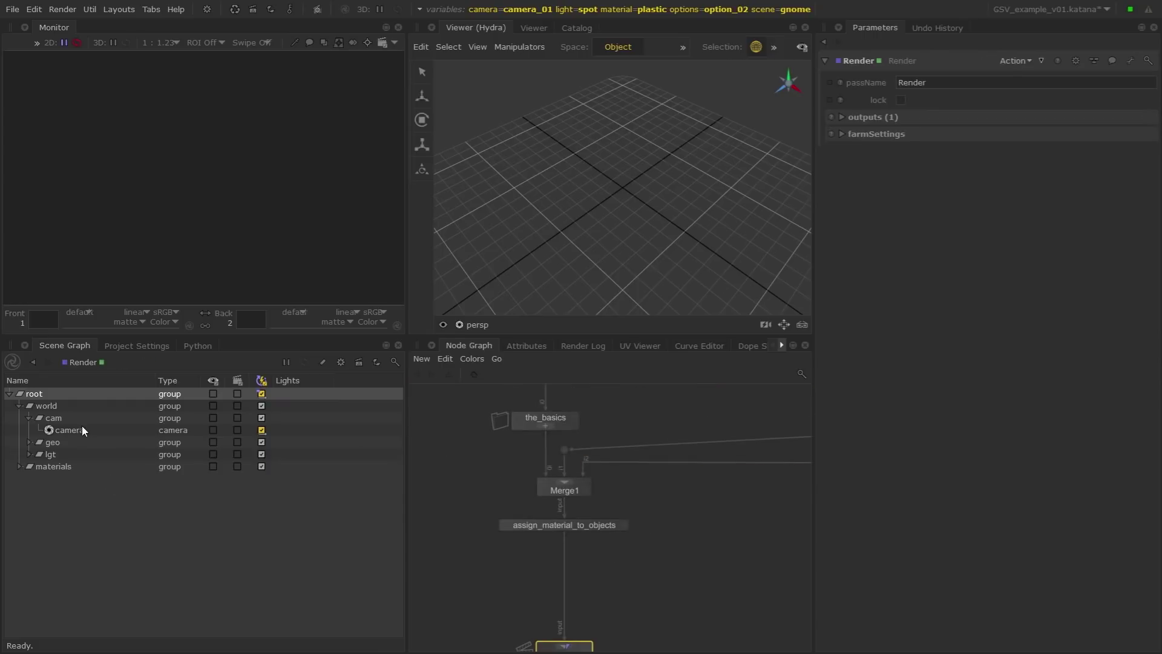
double_click(60, 443)
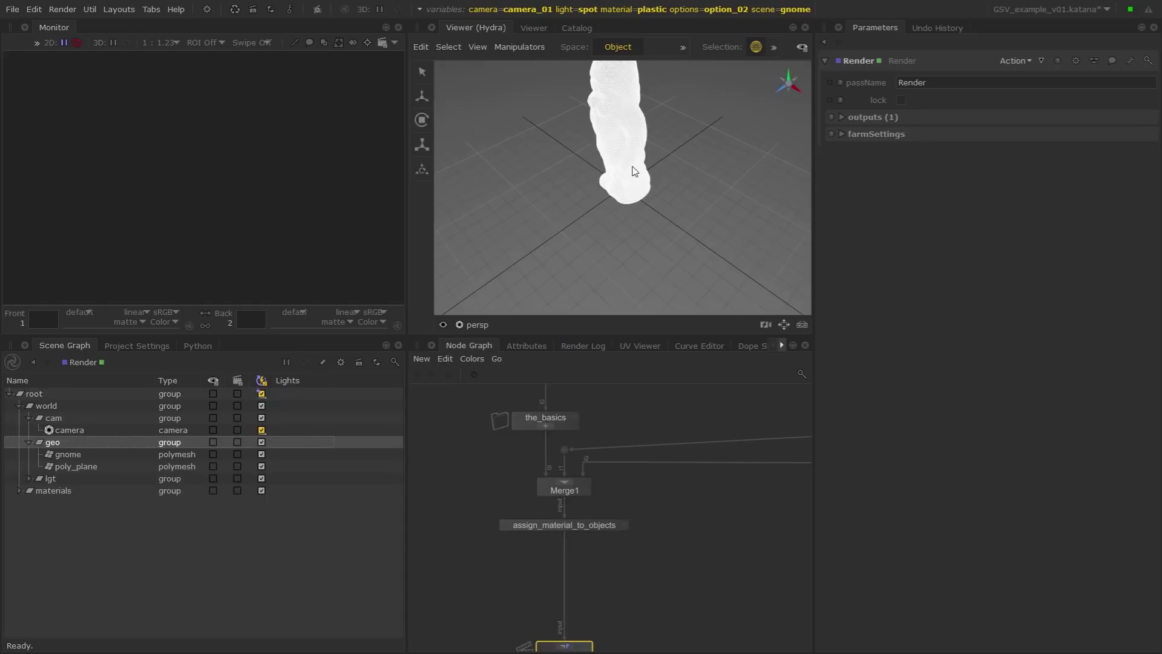
scroll(630, 172, down, 10)
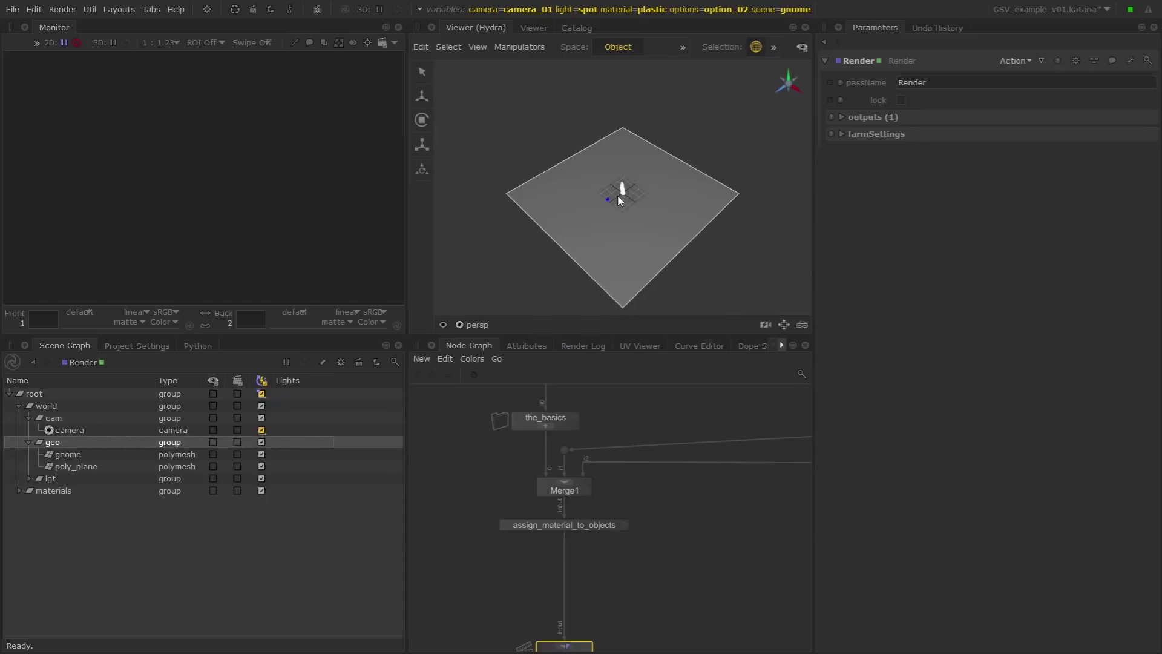
scroll(622, 202, up, 5)
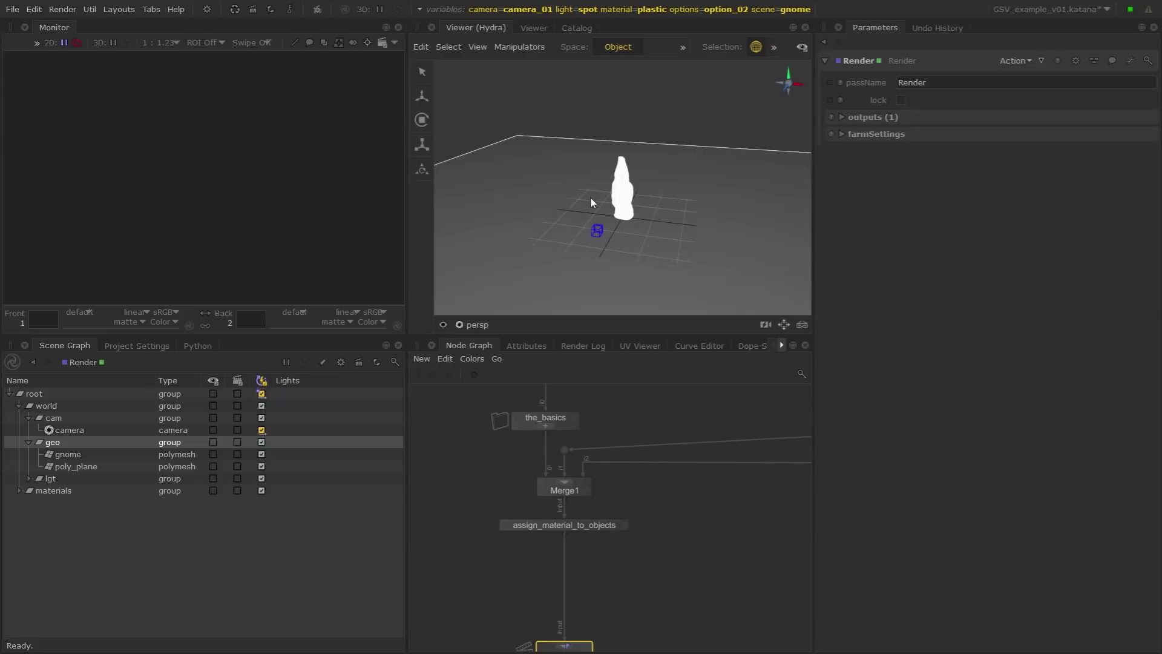
scroll(654, 189, up, 3)
scroll(630, 192, up, 2)
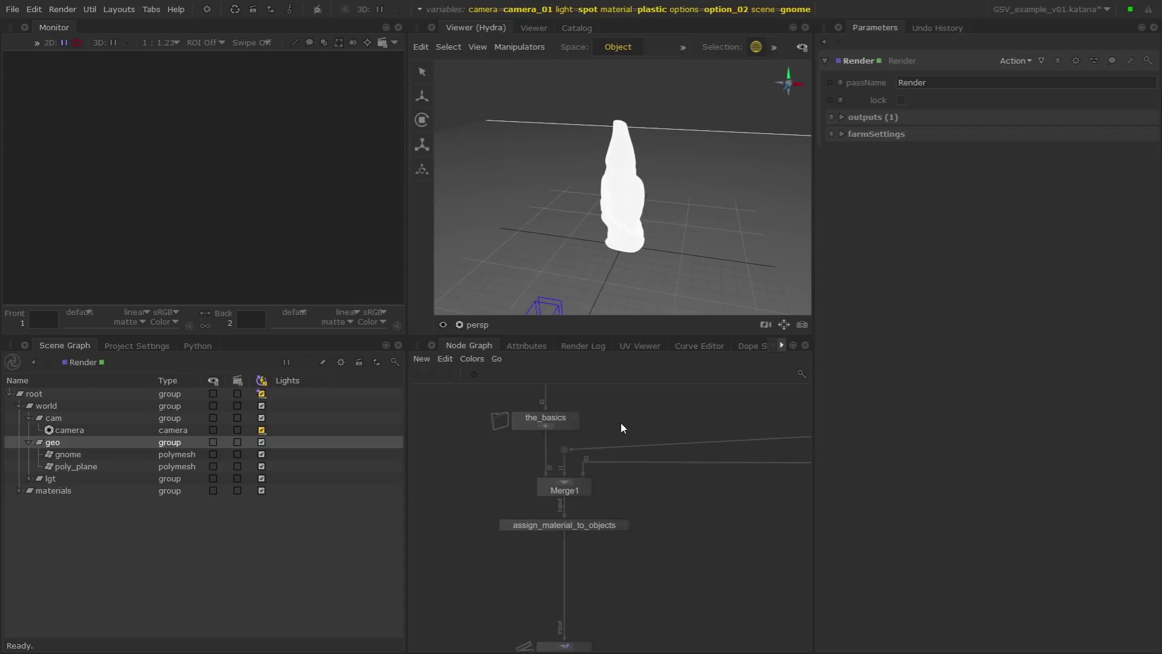
- Jump to the Switching scenes backdrop and frame it in the Node Graph
key(j)
key(Down)
key(Down)
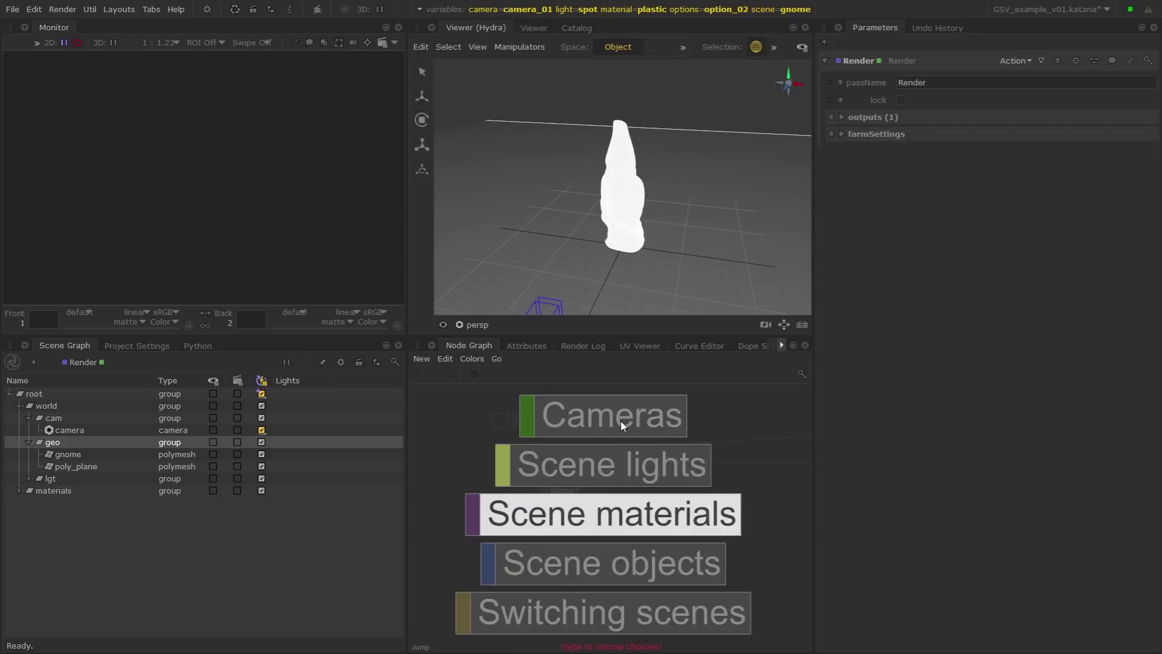
key(Down)
key(Down)
key(Return)
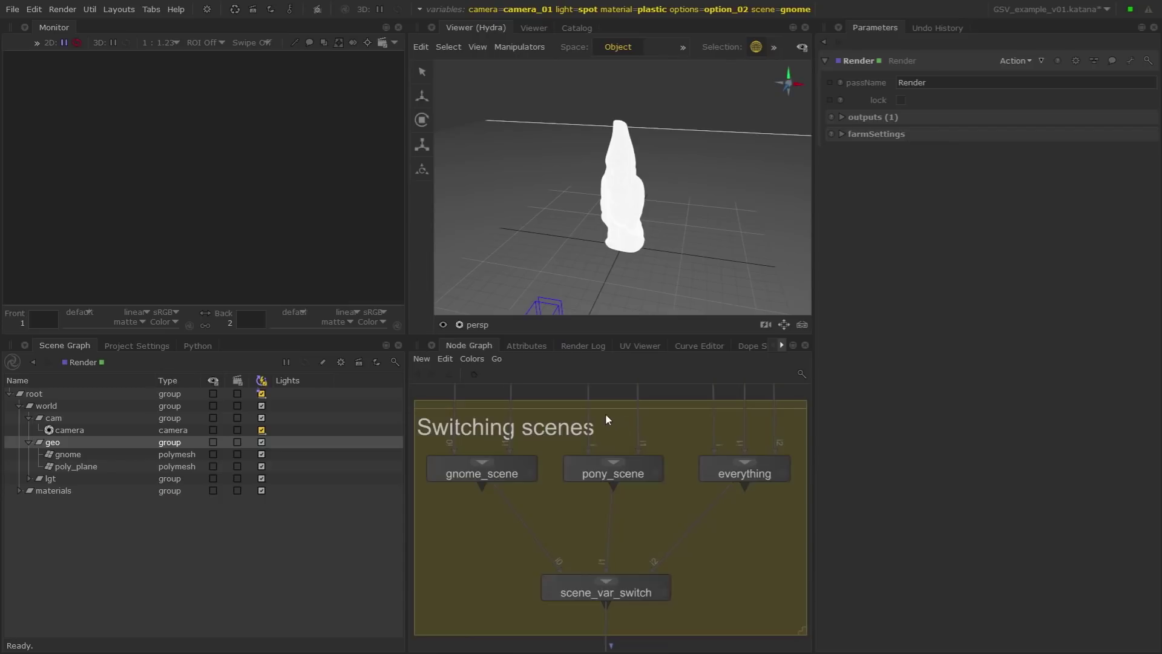
middle_drag(556, 471, 533, 489)
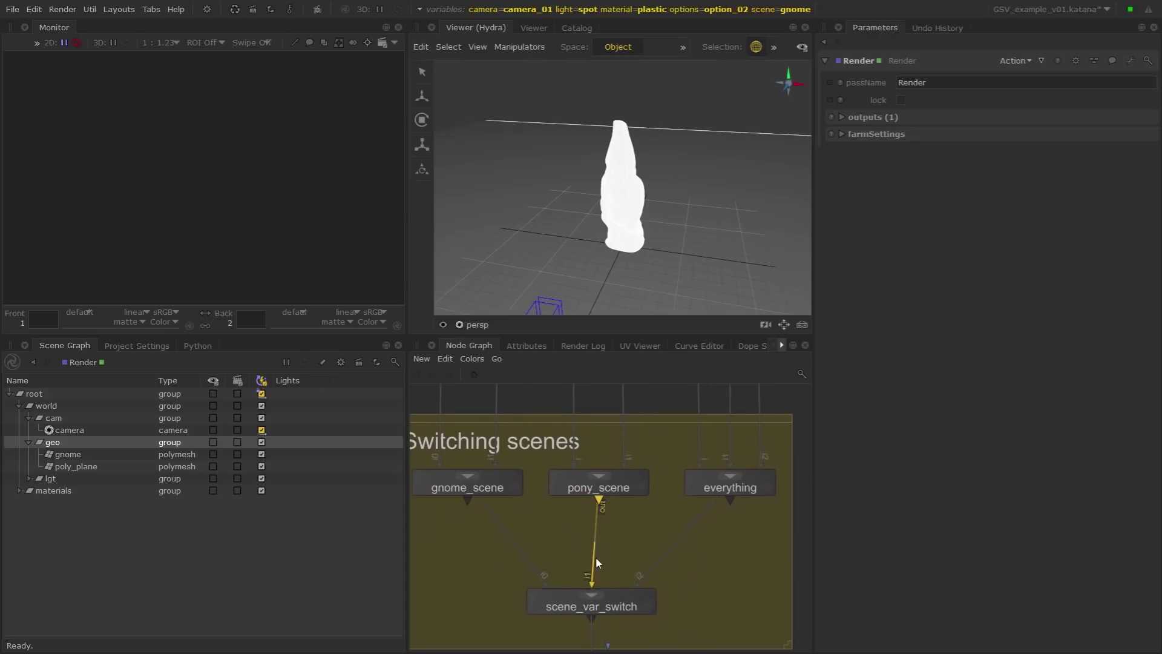
- Inspect the gnome wires, then box-select gnome_scene, pony_scene and everything
middle_drag(653, 456, 690, 548)
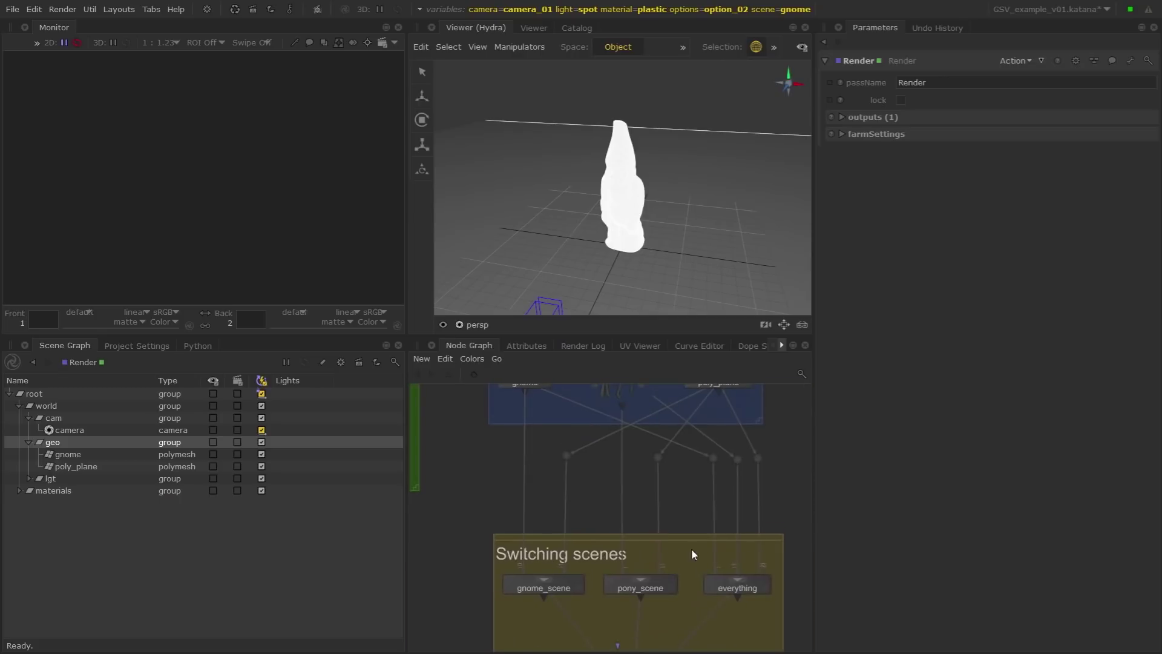
scroll(554, 440, down, 3)
scroll(553, 442, up, 3)
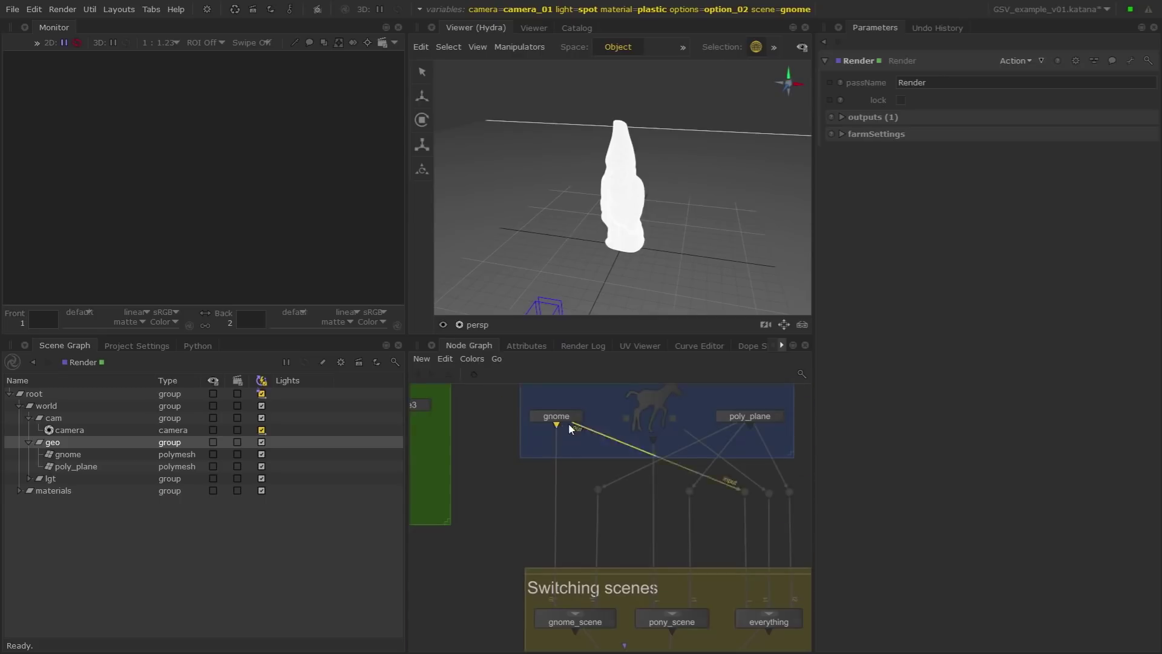
click(554, 417)
click(566, 618)
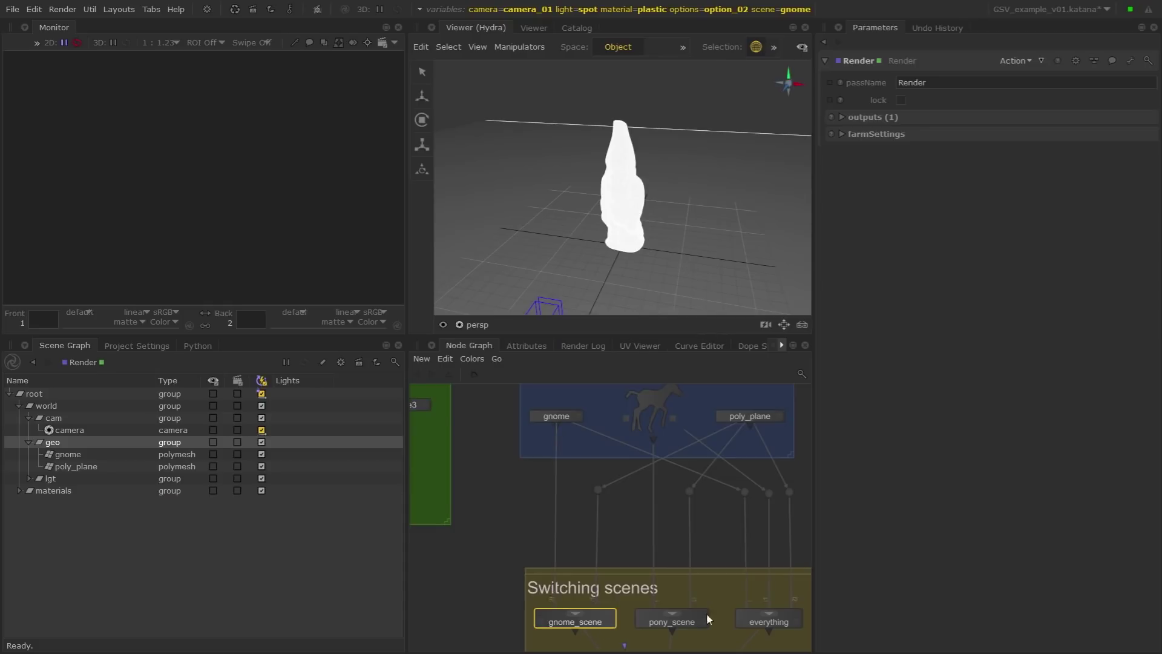
middle_drag(442, 604, 404, 451)
drag(440, 467, 765, 482)
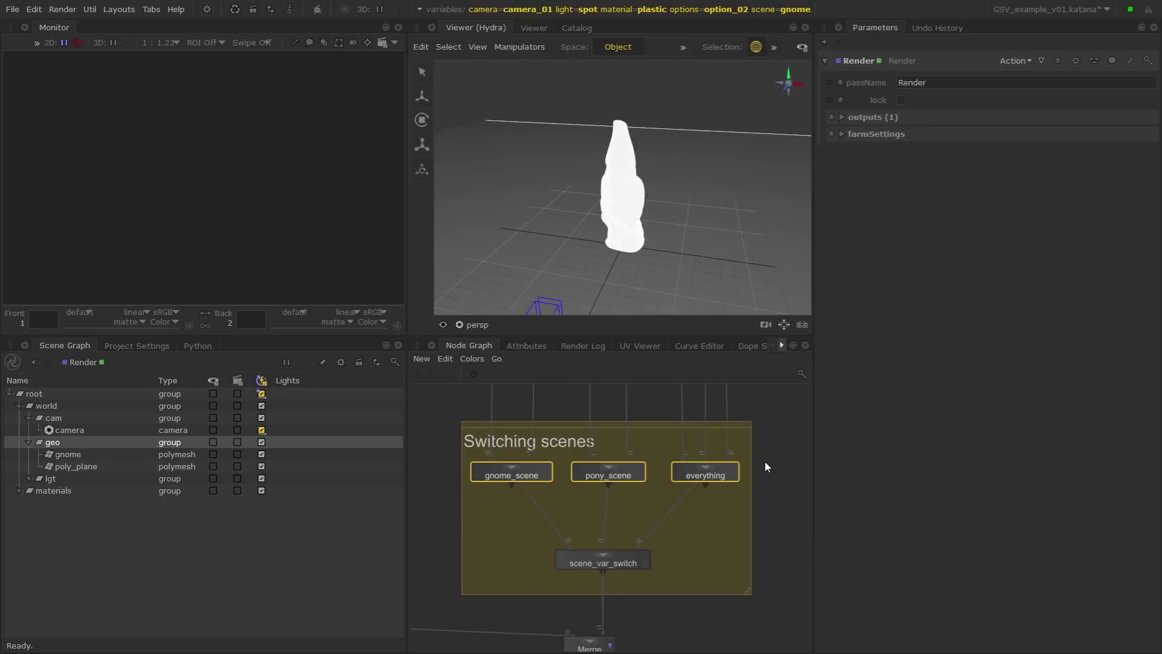
- Select scene_var_switch and cycle the scene variable through pony and everything
click(766, 464)
click(615, 564)
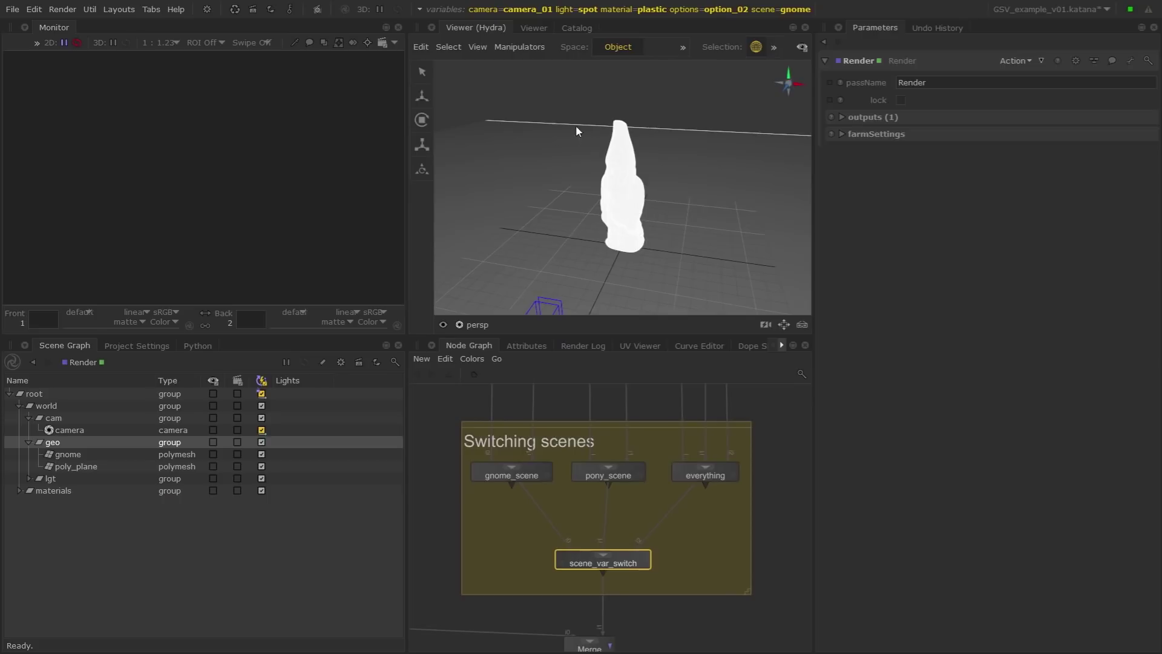
click(802, 9)
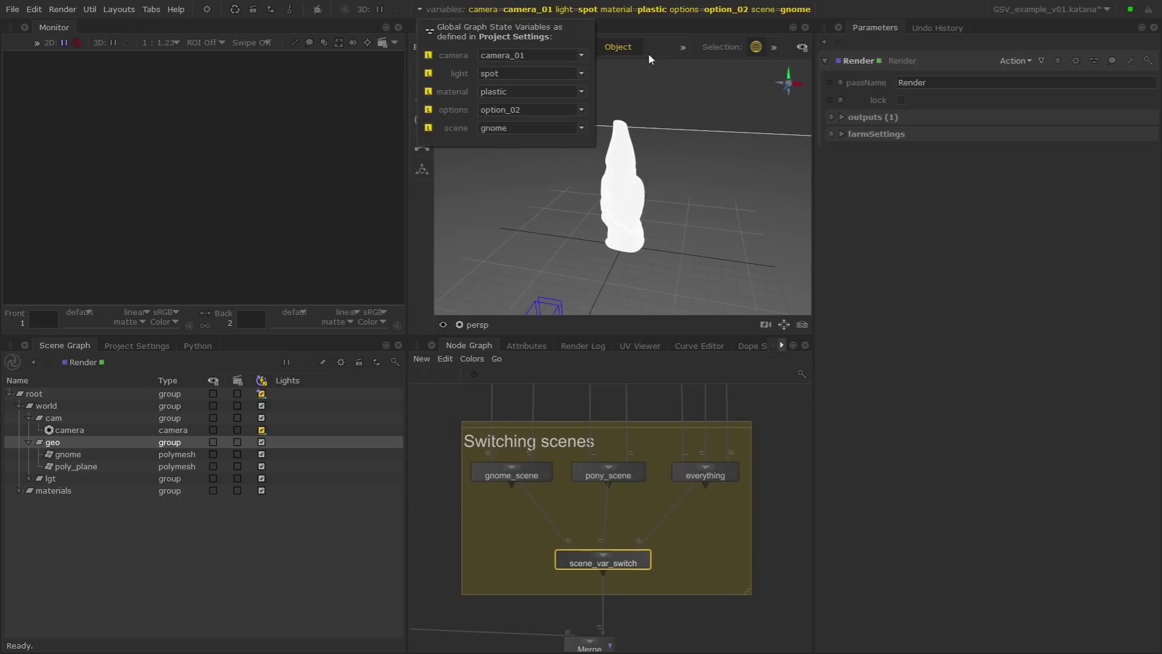
click(580, 129)
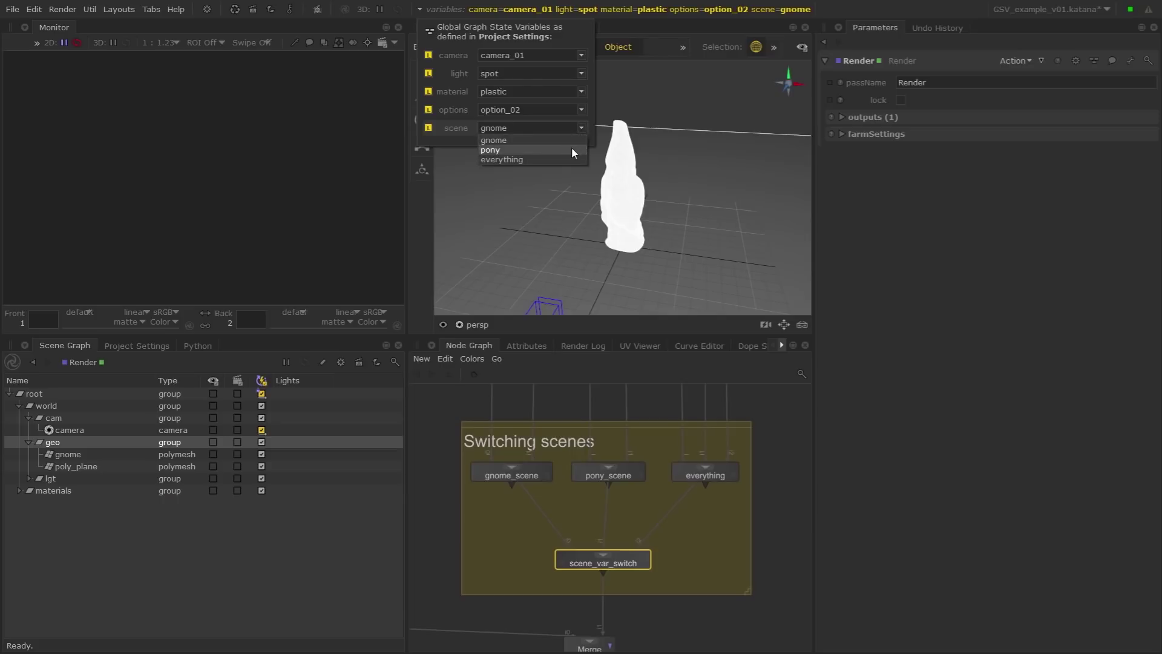
click(571, 147)
click(580, 129)
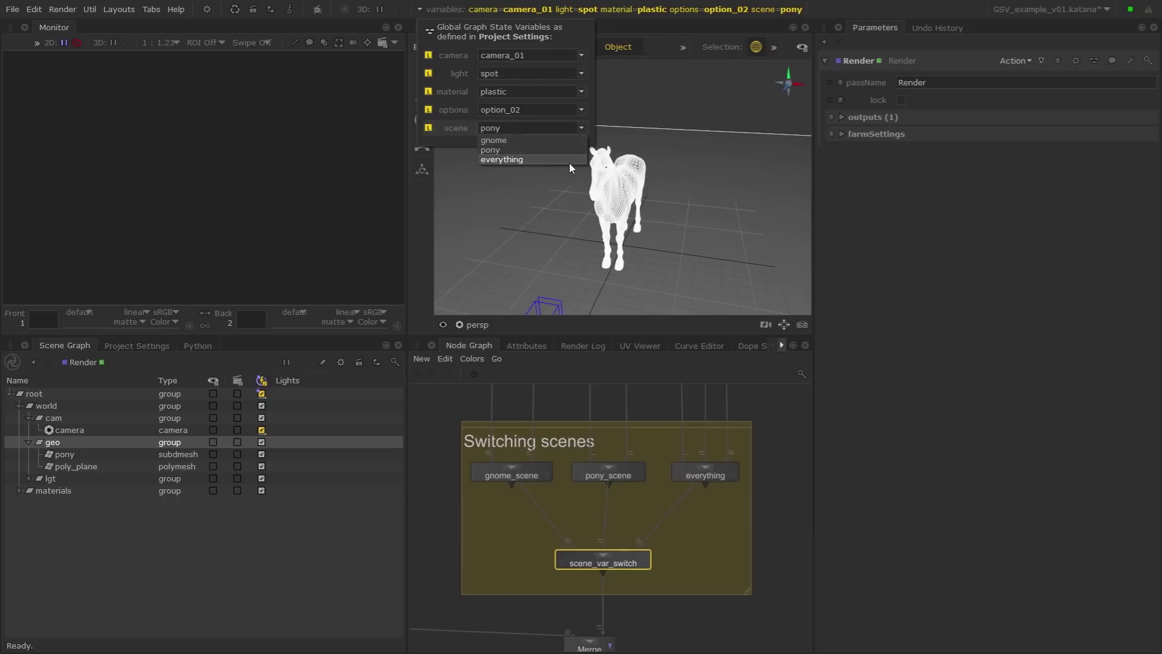
click(569, 162)
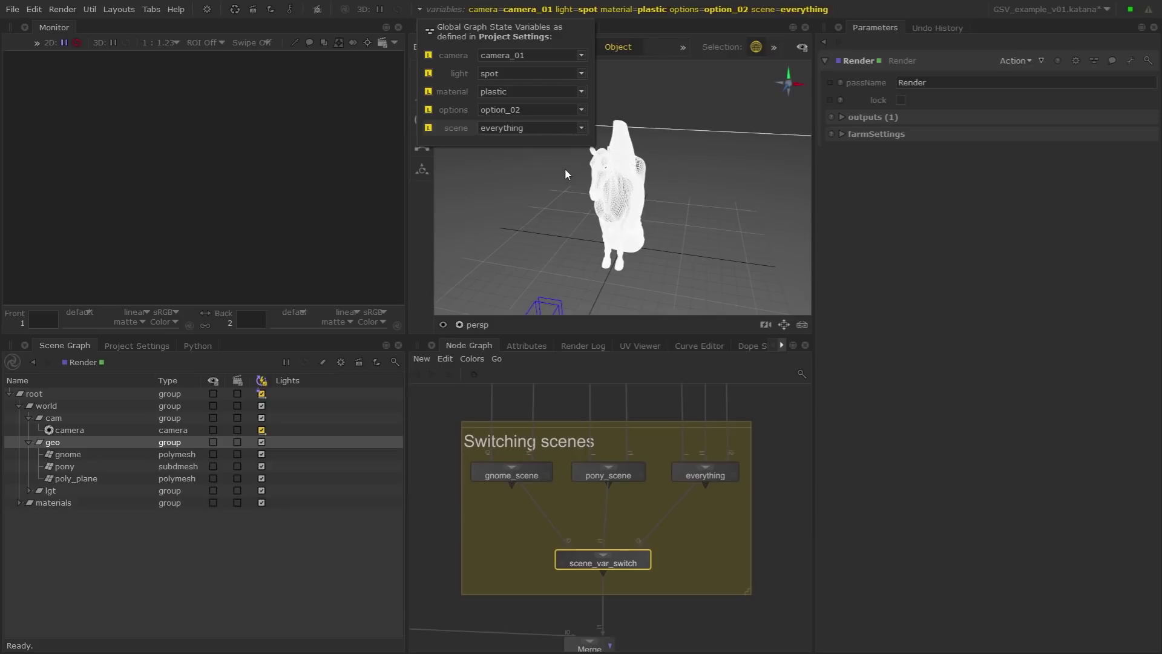
- Preview scene as gnome, then pony, and return it to everything
click(581, 129)
click(576, 136)
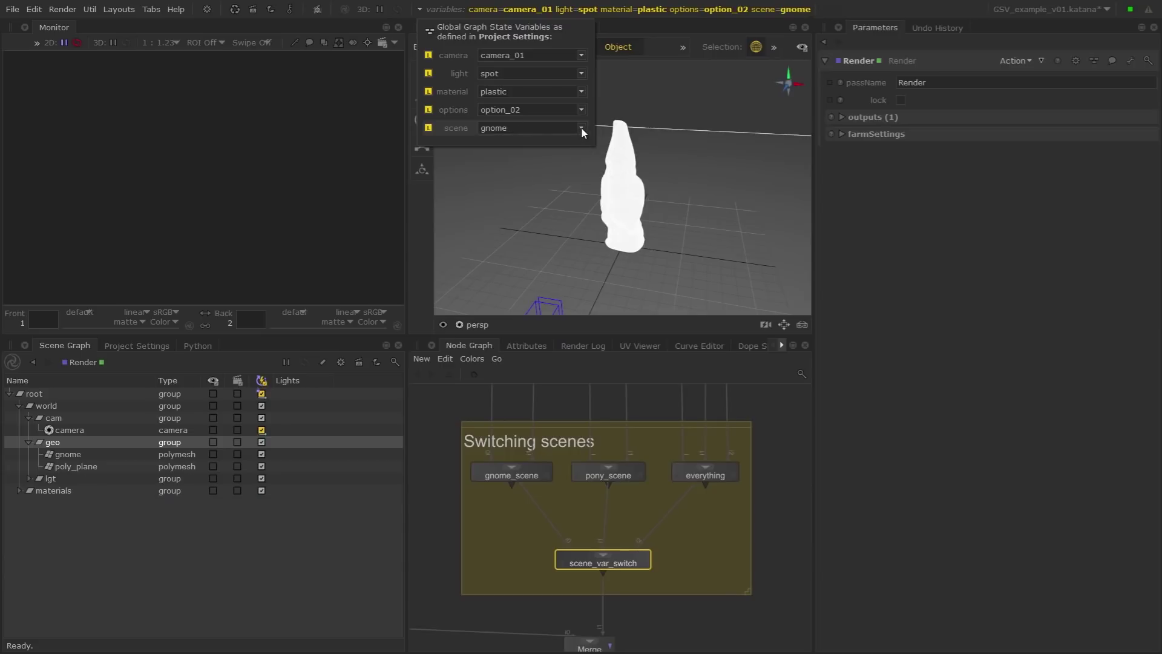
click(581, 128)
click(564, 149)
click(579, 129)
click(566, 160)
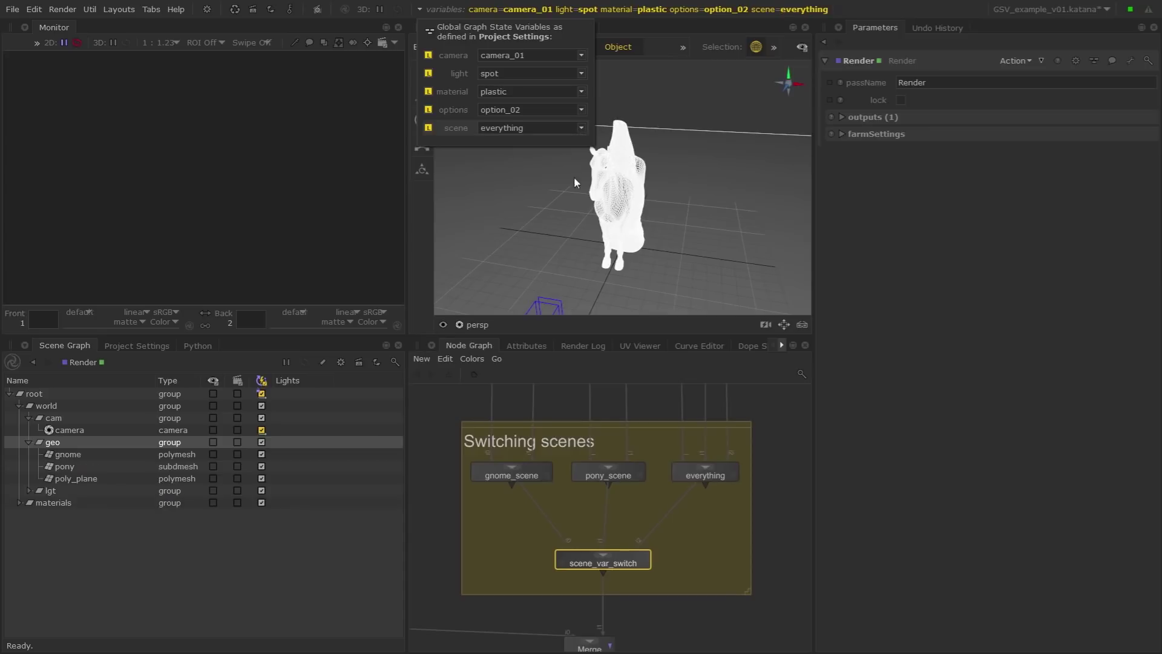
- Look through /root/world/cam/camera in the viewer and set the camera variable to camera_03
click(472, 324)
click(507, 409)
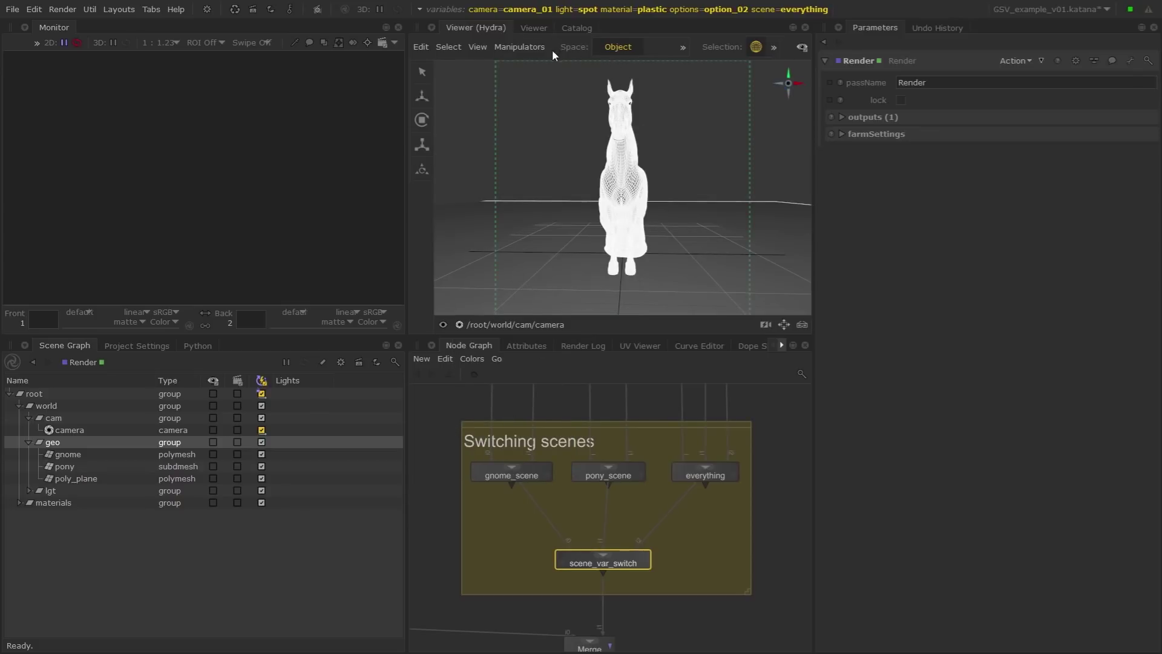
click(522, 13)
click(579, 56)
click(572, 77)
click(580, 55)
click(571, 87)
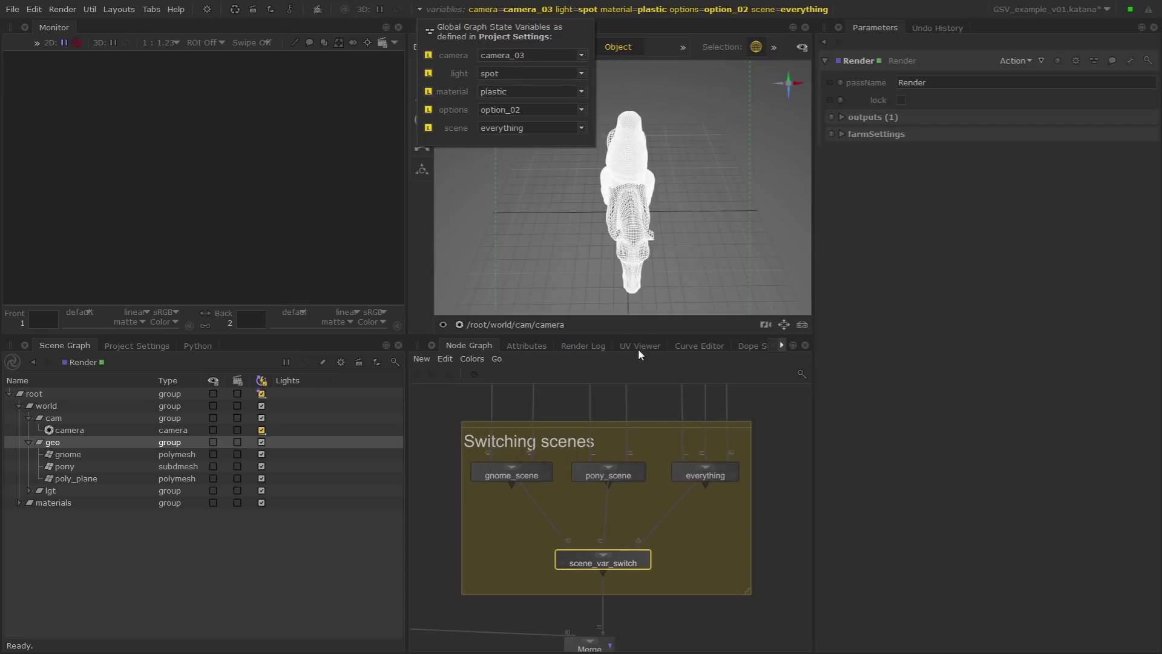
click(643, 408)
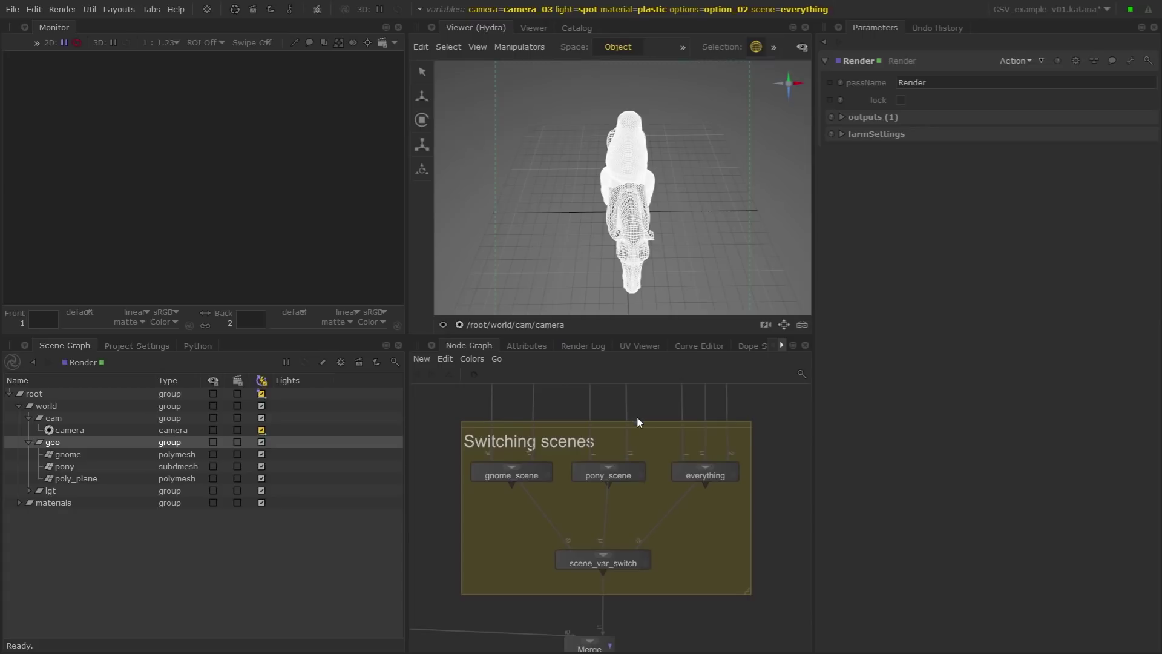
- Frame the Scene materials backdrop and start a Live Render from the Render node
key(j)
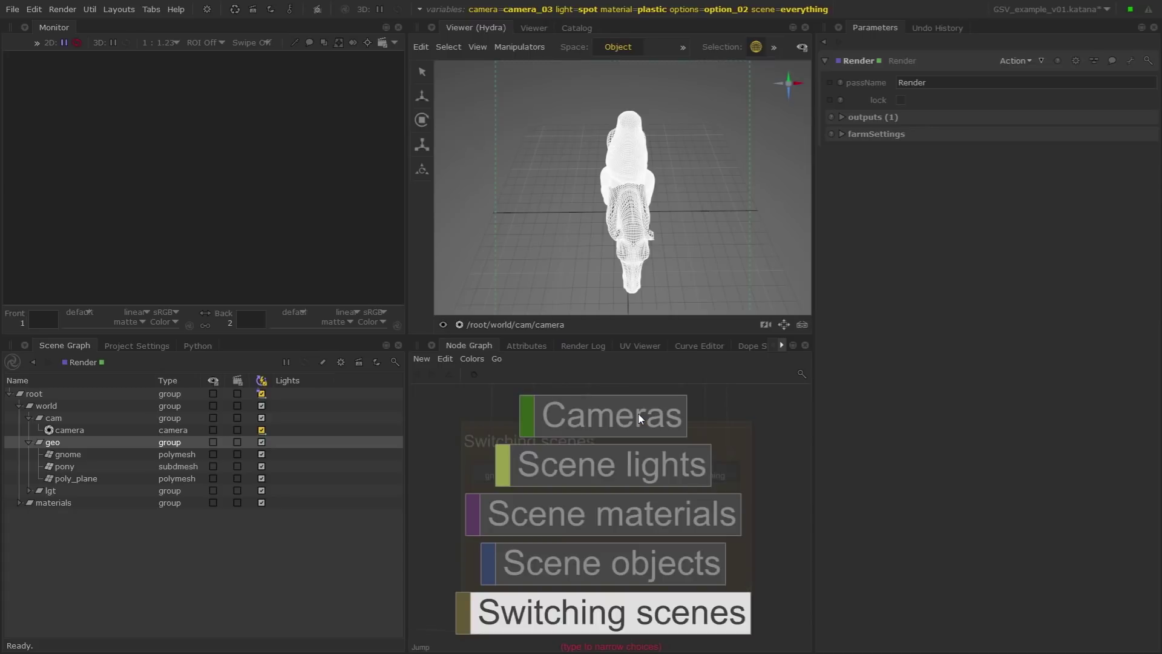
key(Up)
key(Up)
key(Return)
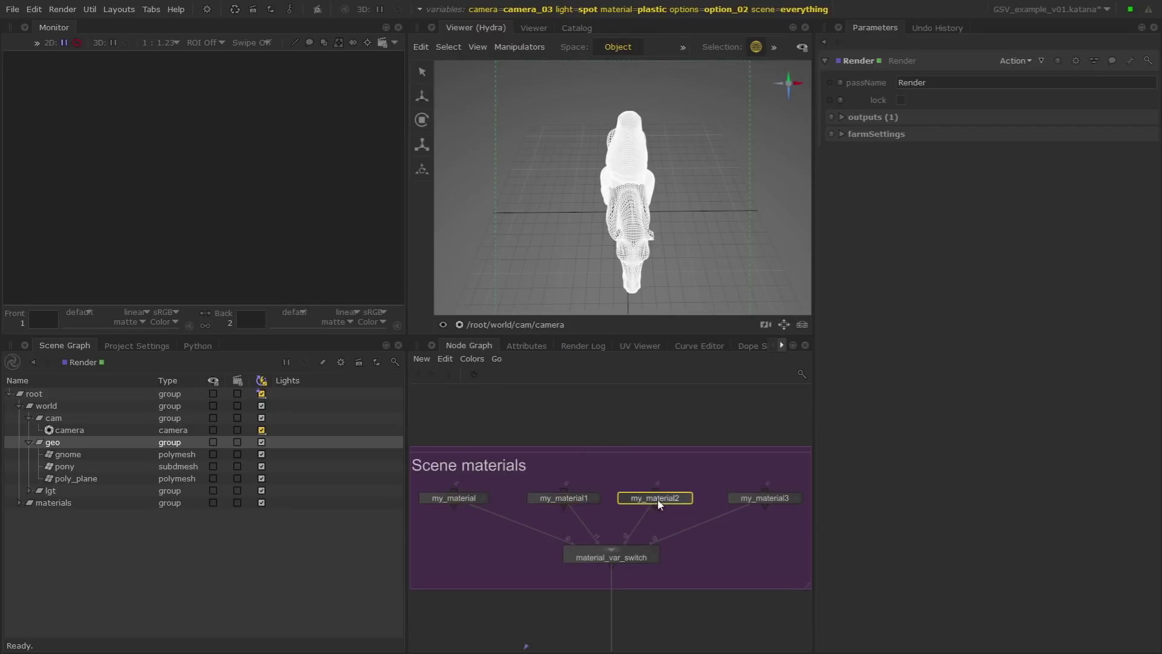
right_click(89, 362)
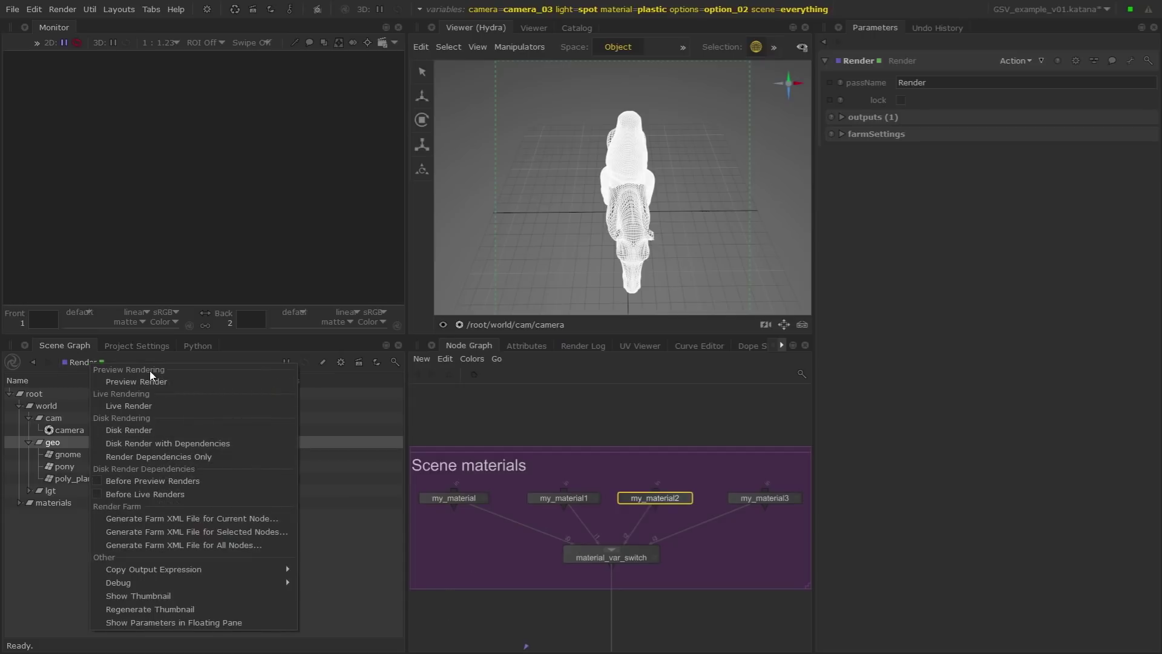
click(166, 405)
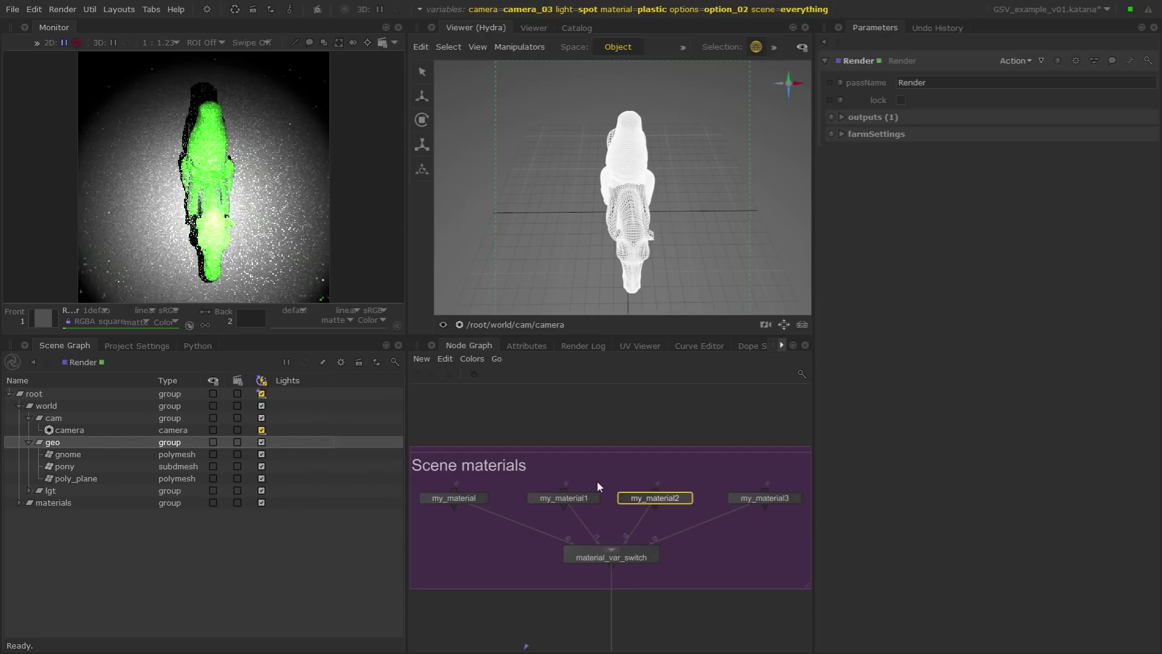
- Set the camera variable to camera_02
click(550, 7)
click(581, 56)
click(503, 77)
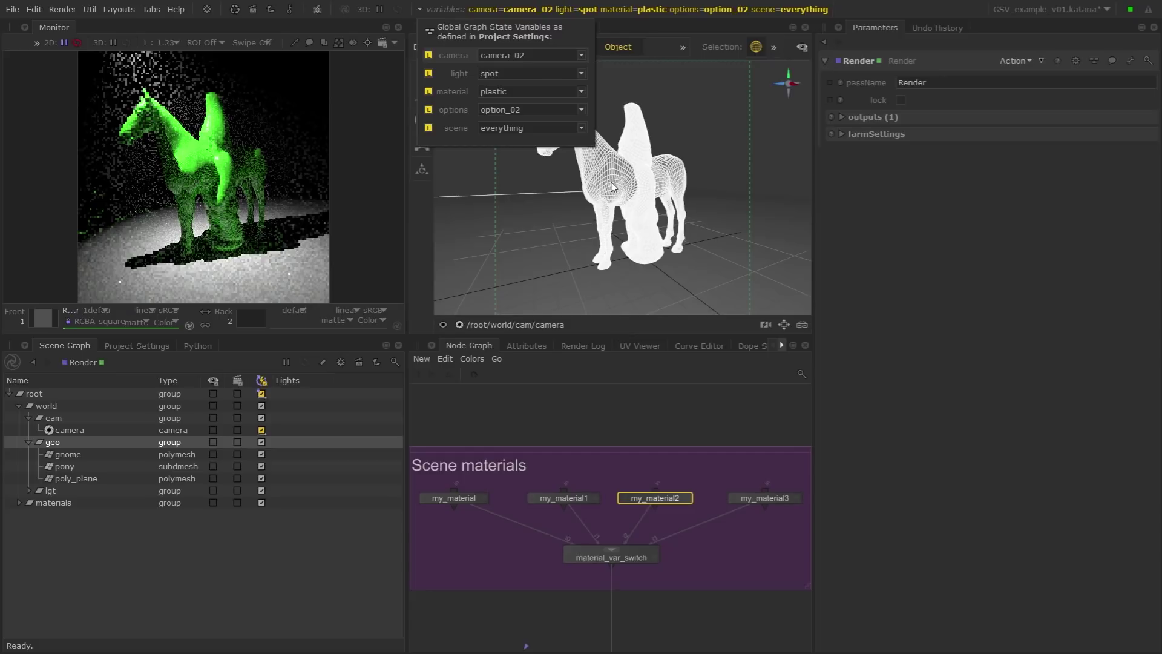
- Cycle the material variable through metal and glass, finishing on car_paint
click(576, 89)
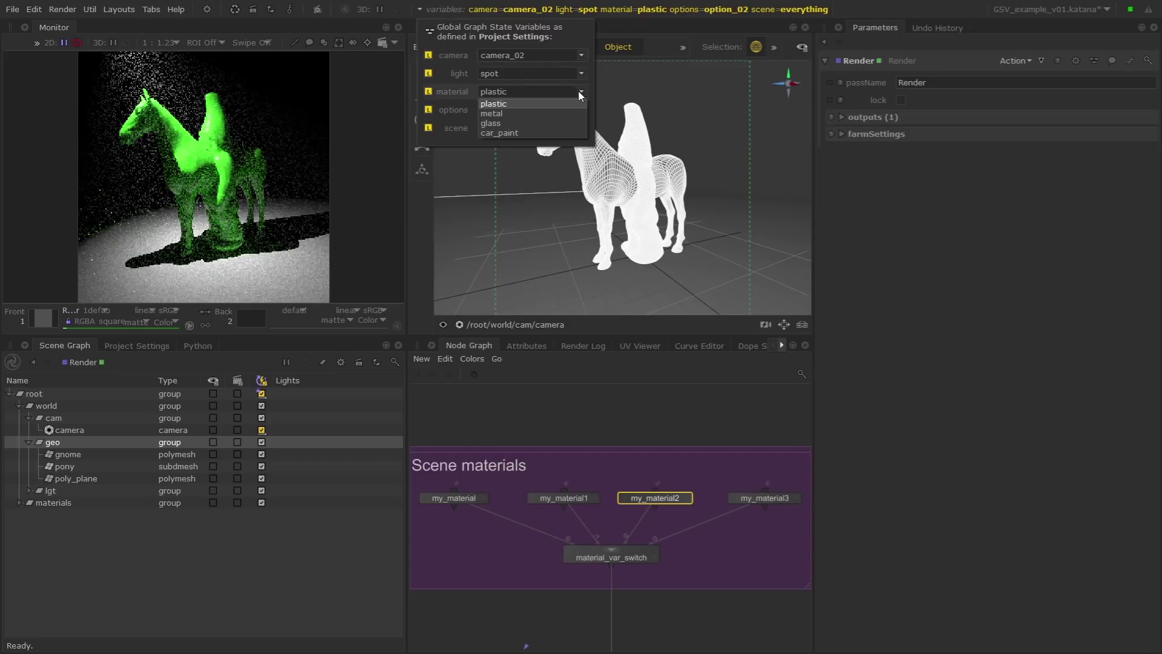
click(576, 113)
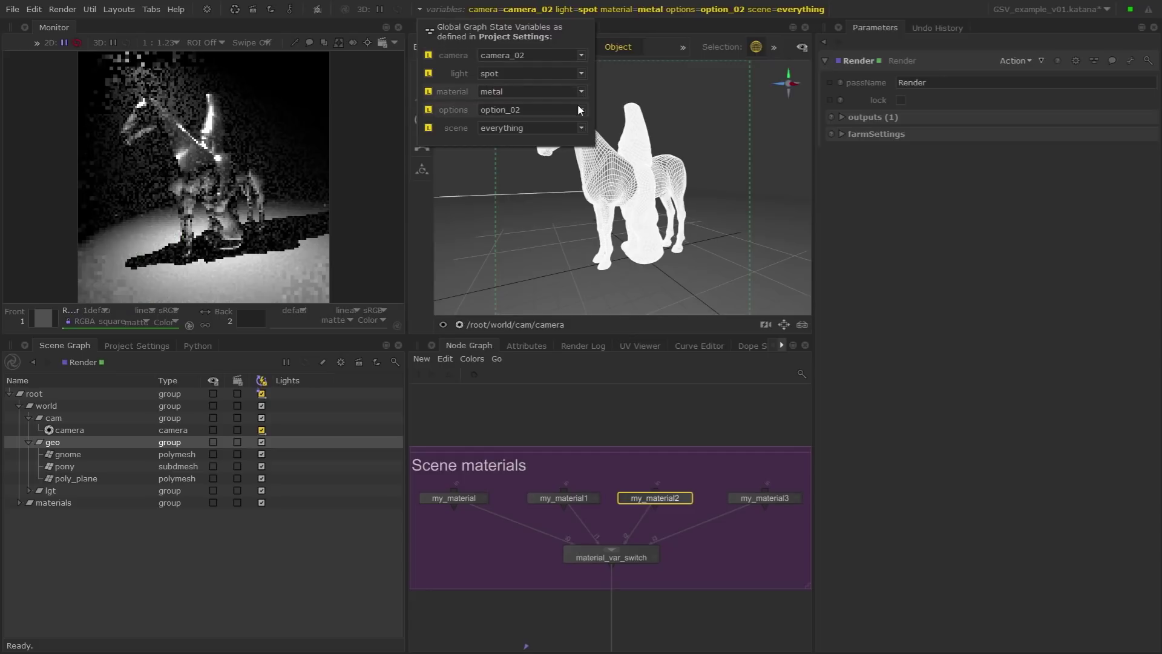
click(580, 92)
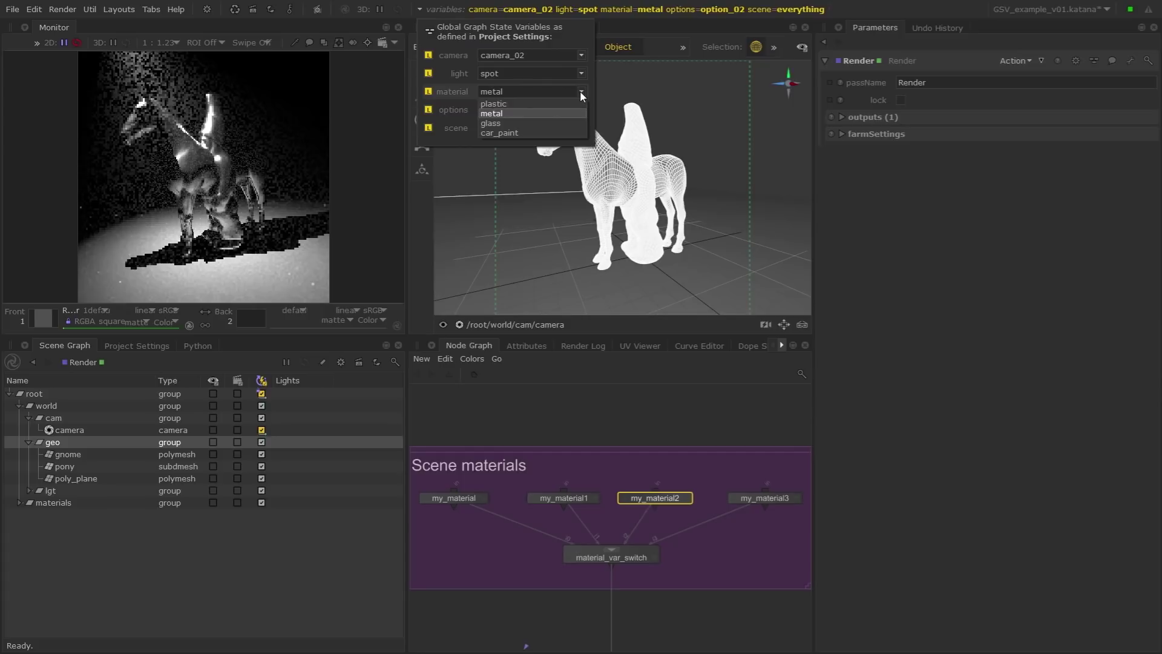
click(574, 122)
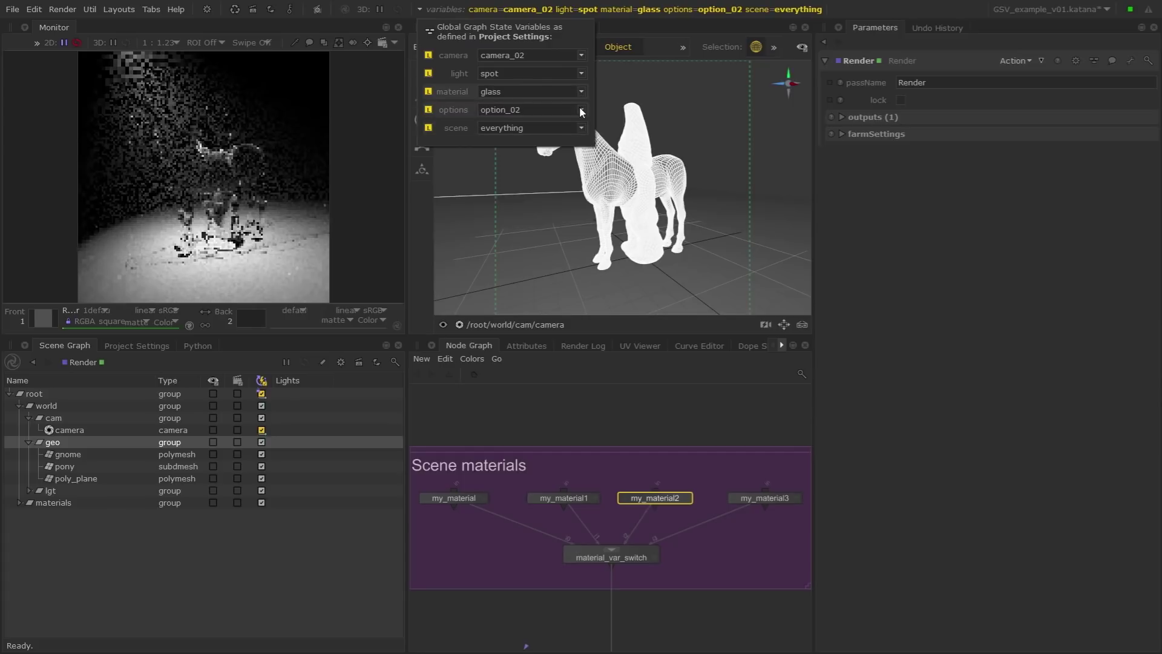
click(586, 90)
click(575, 133)
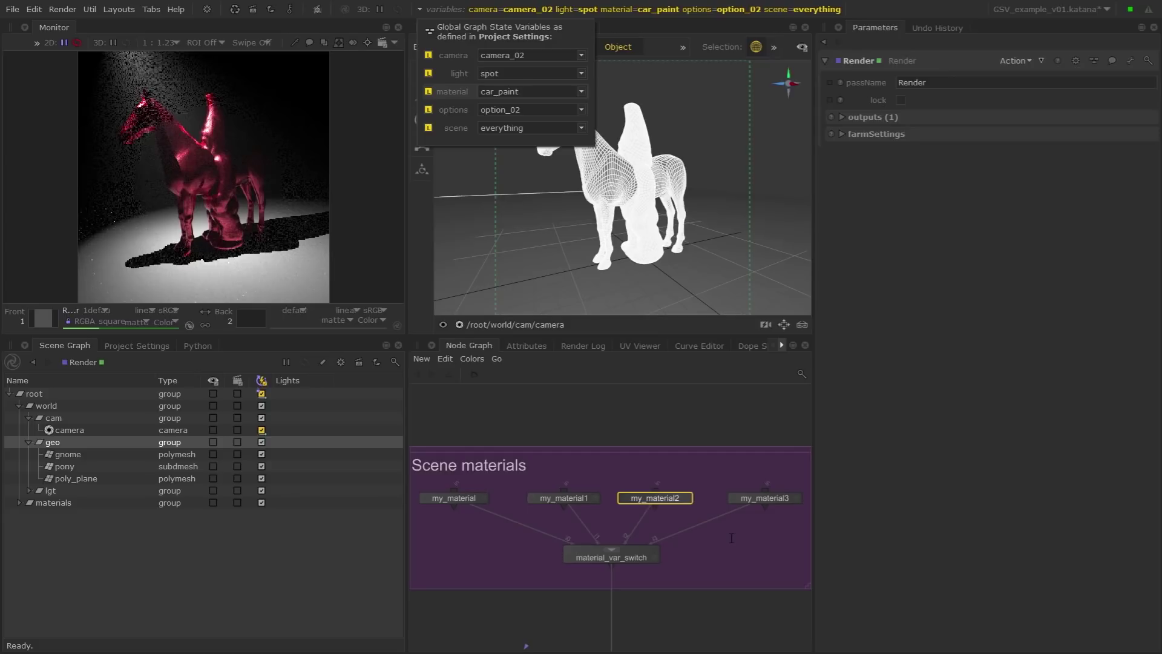
- Close the variables popup and frame the Scene lights backdrop
click(506, 513)
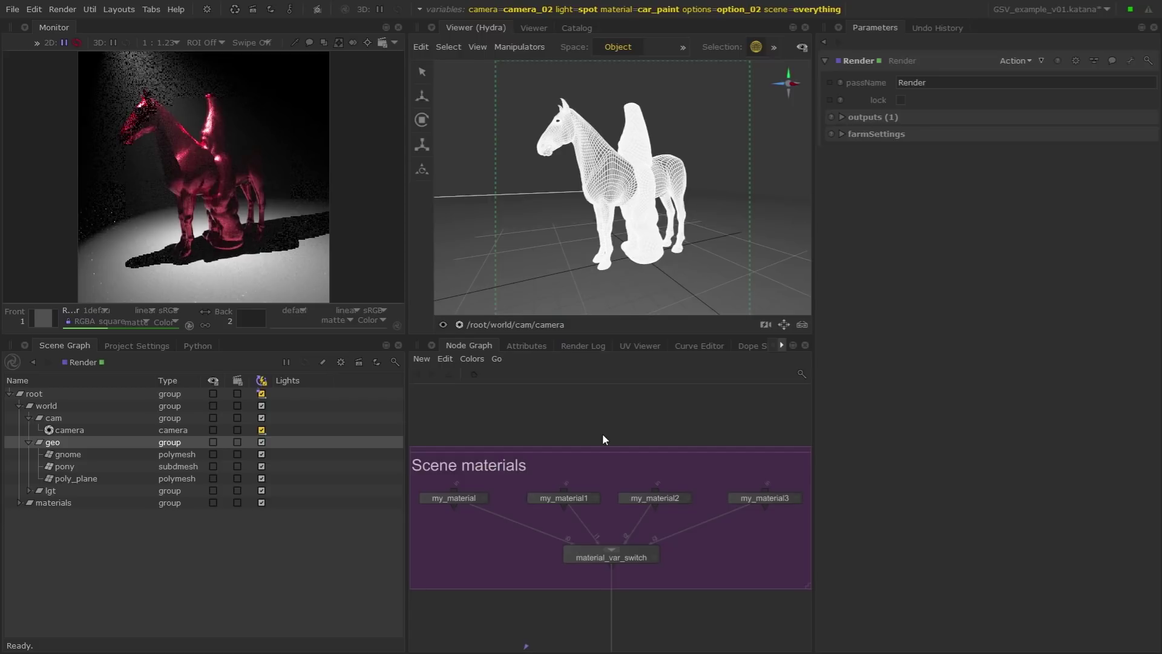
key(j)
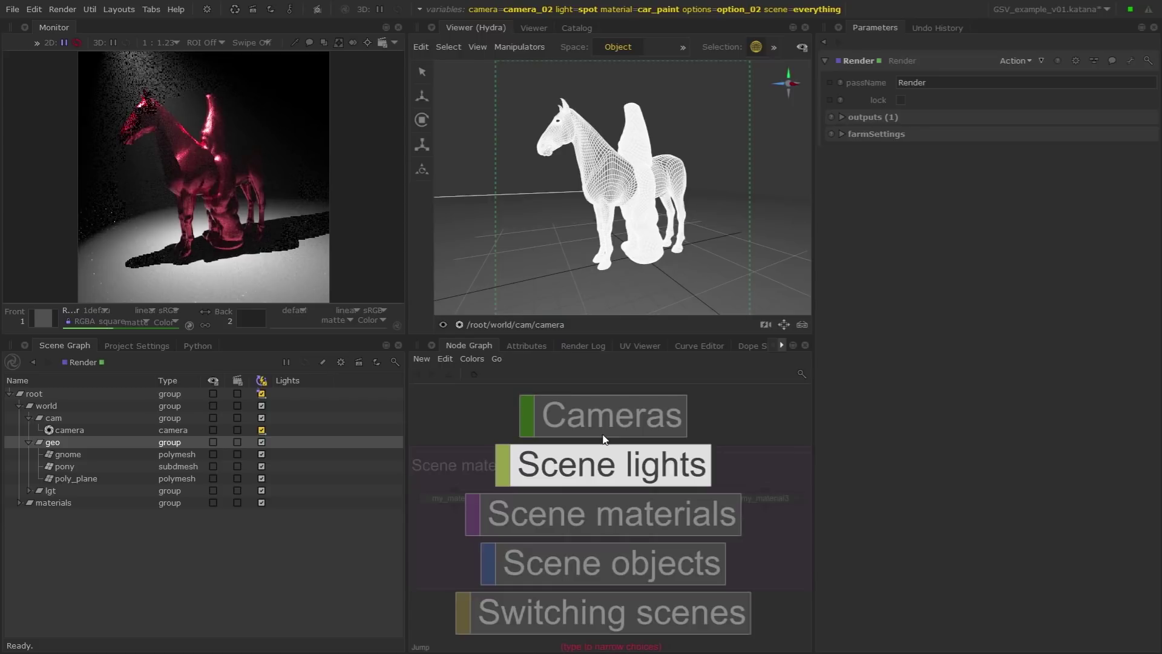
click(603, 440)
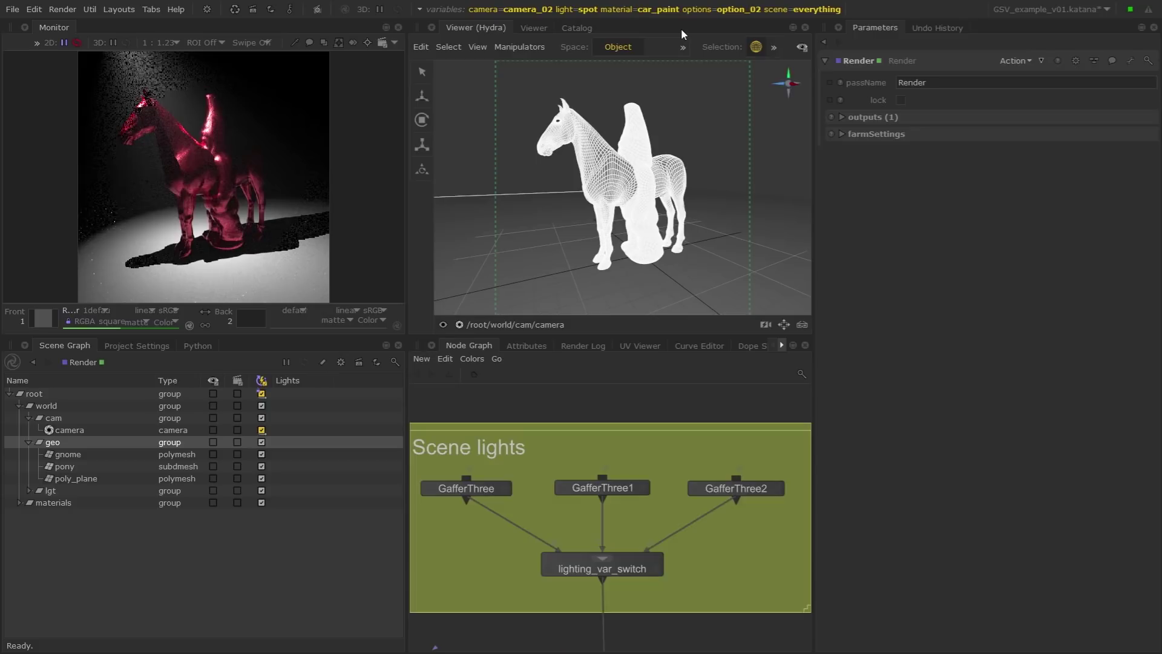
- Set light to area, camera to camera_01, then light to sky
click(678, 10)
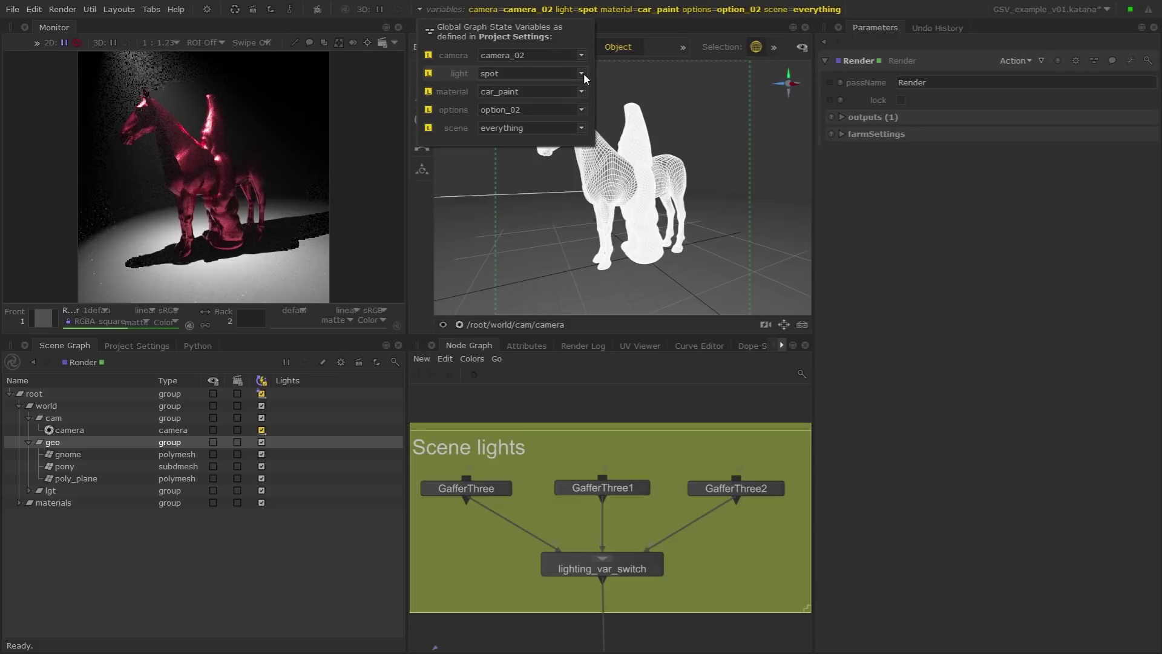
click(584, 74)
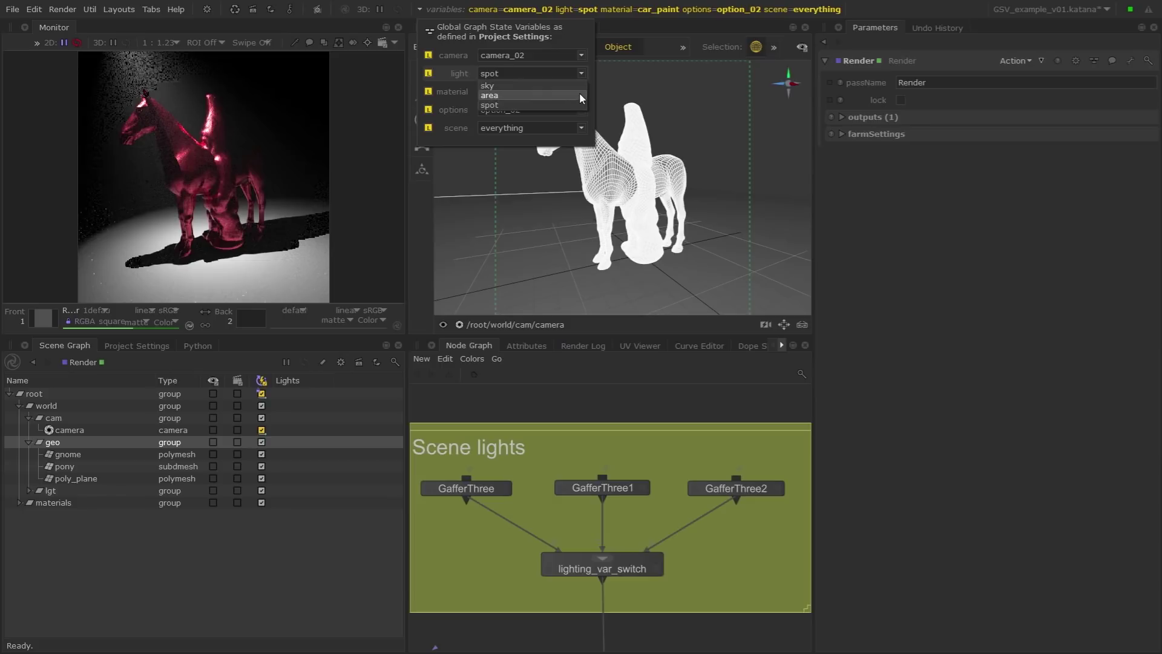
click(579, 95)
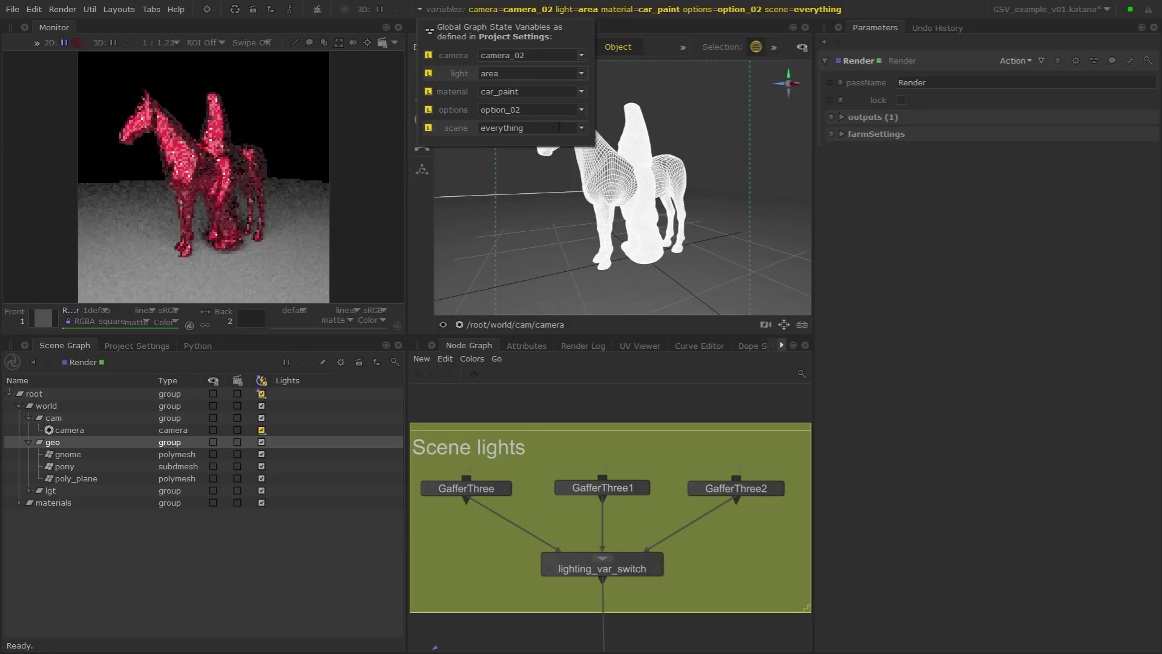
click(581, 55)
click(567, 75)
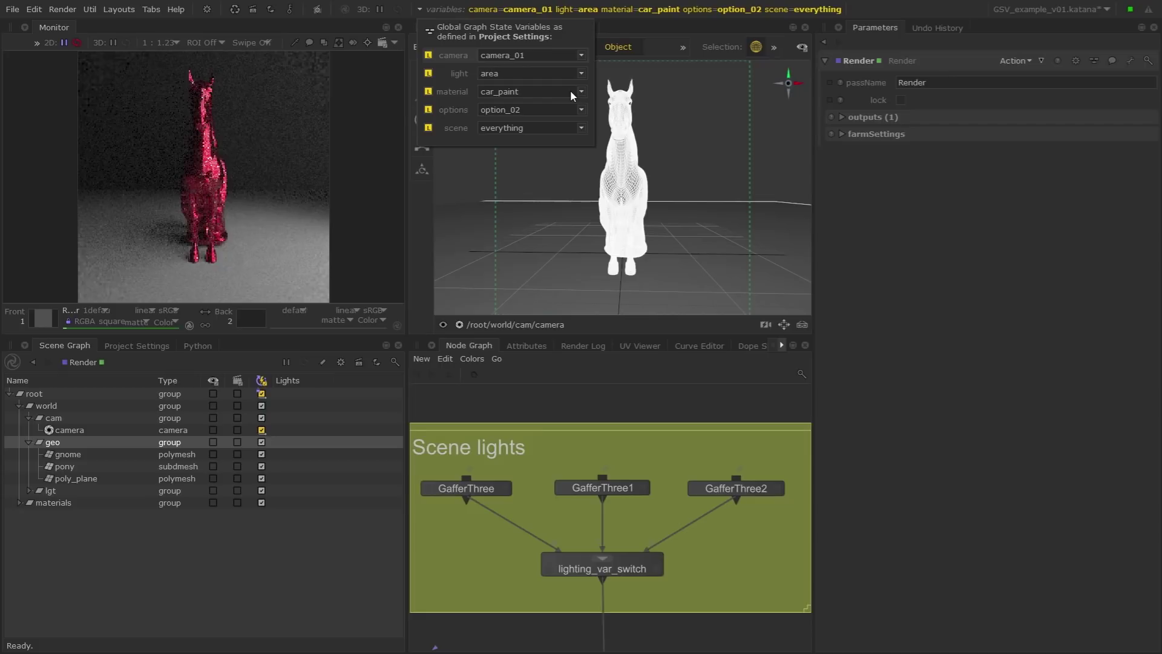
click(580, 73)
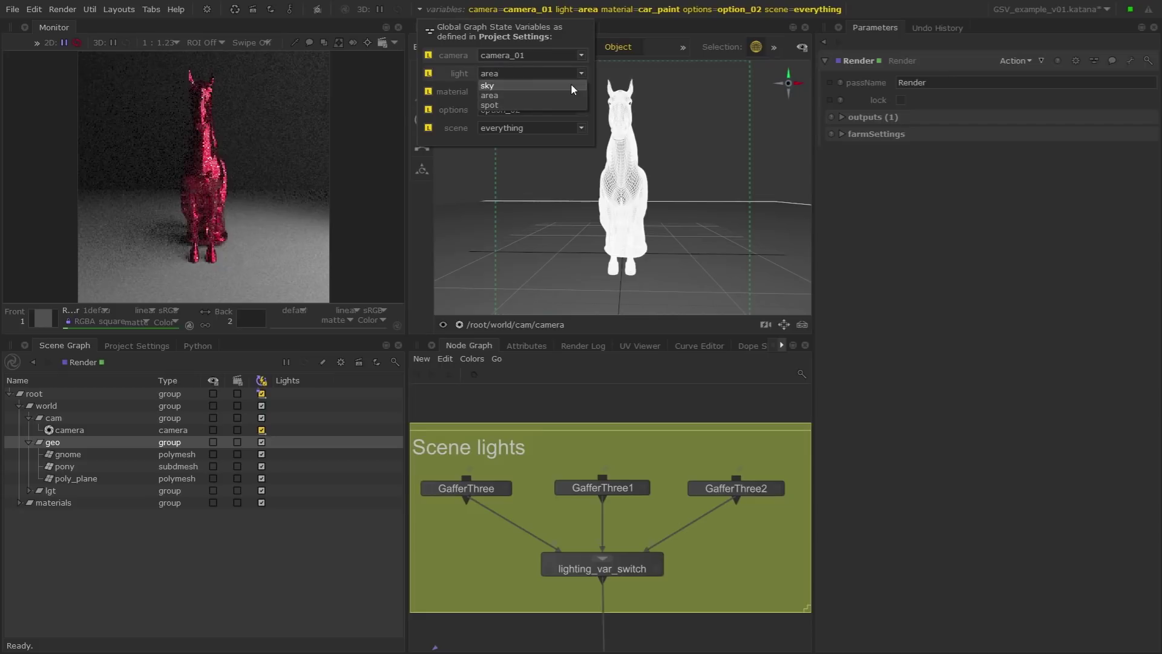
click(572, 86)
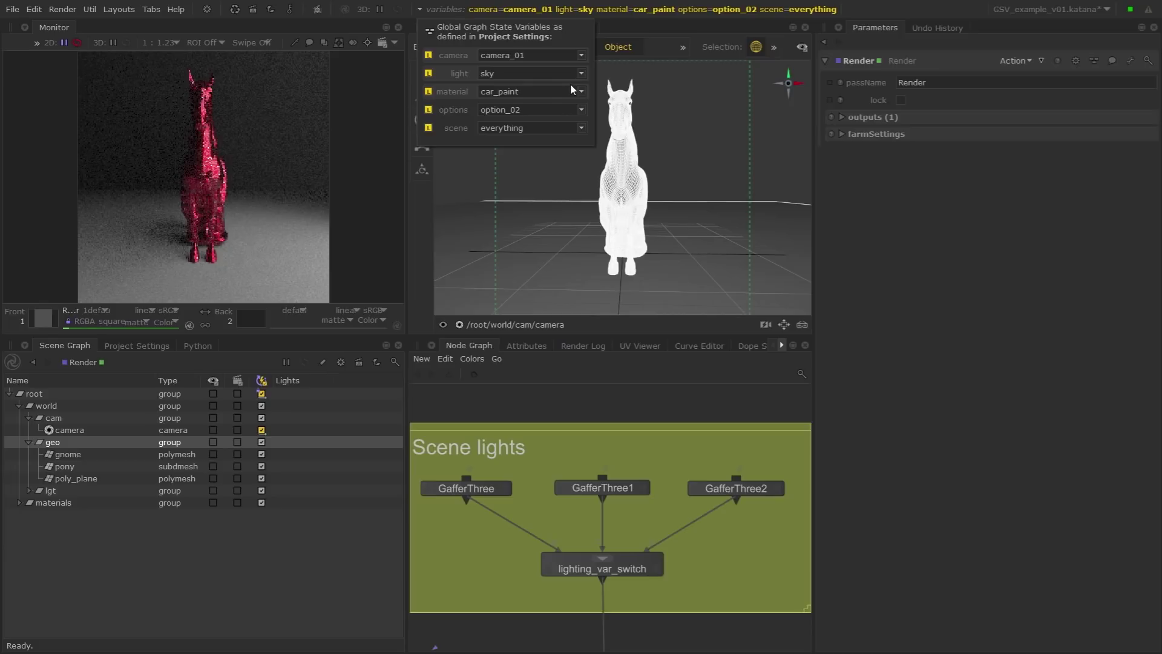
- Set the camera variable to camera_04 to view the sky lighting, then to camera_02
click(581, 55)
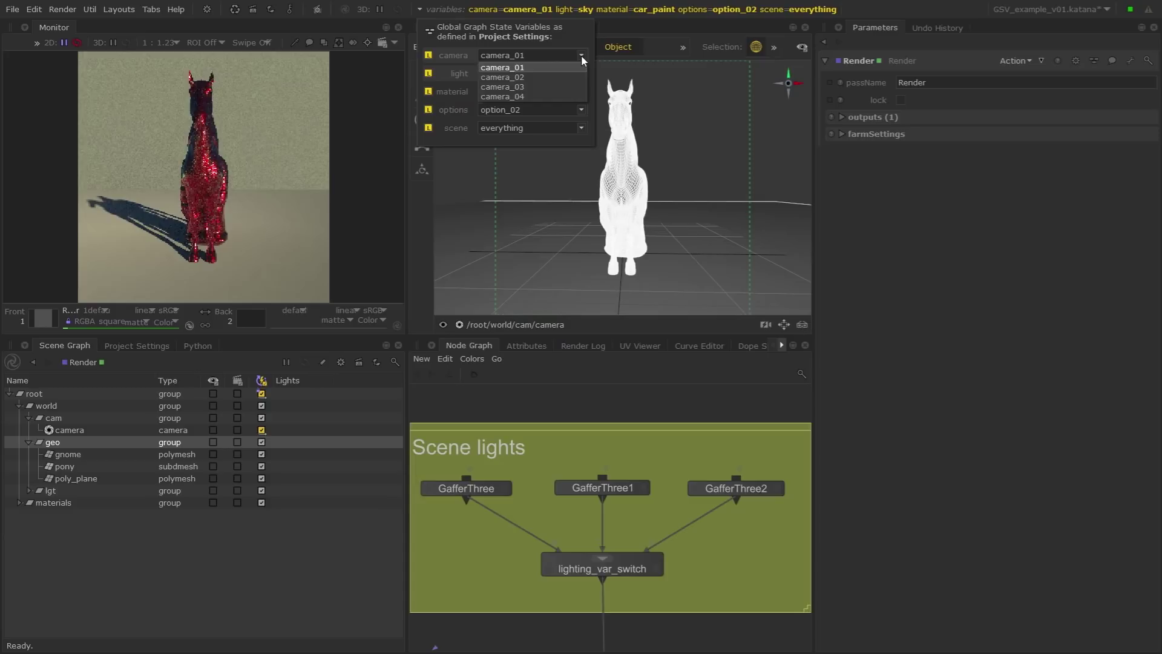
click(569, 97)
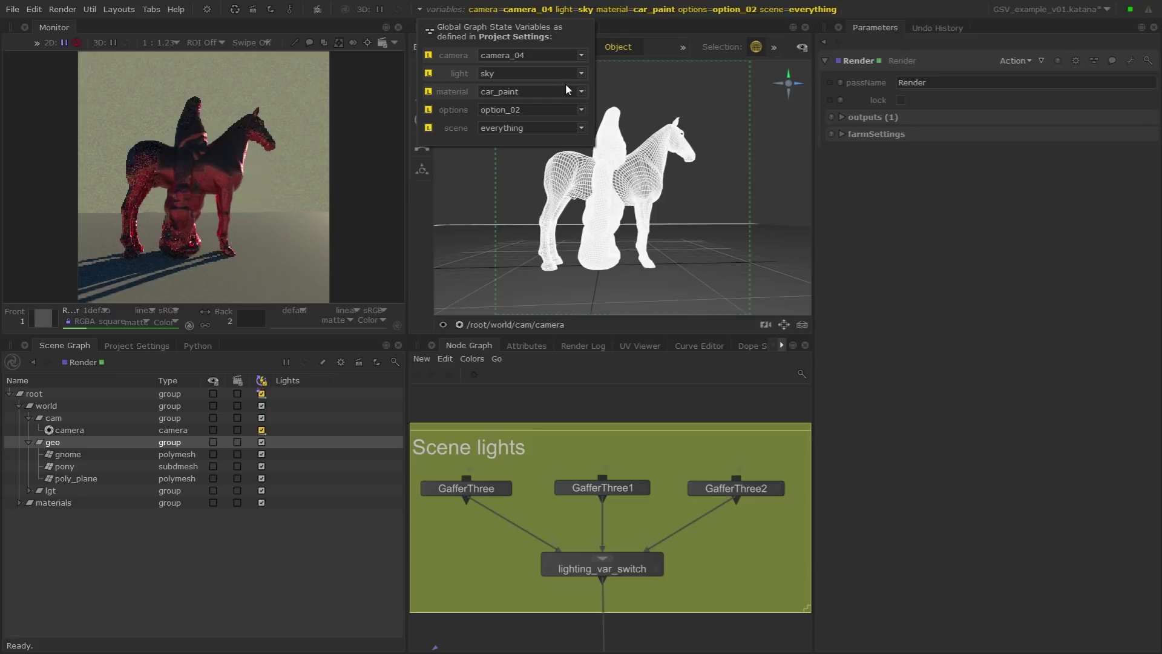
scroll(566, 84, down, 1)
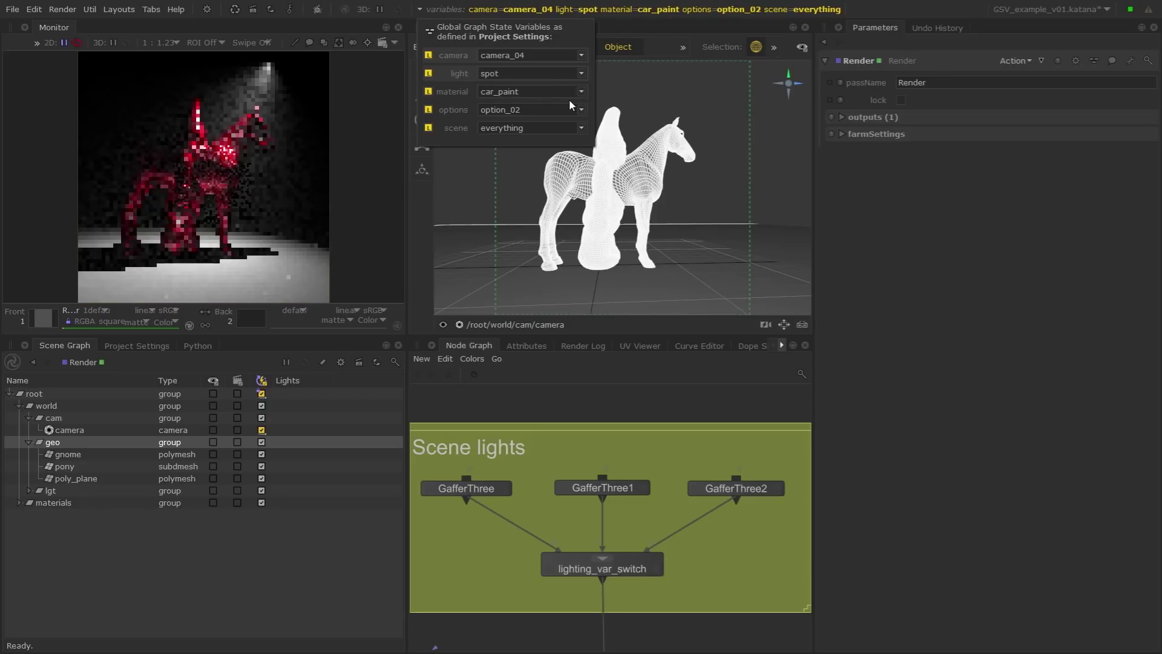
click(569, 55)
click(570, 71)
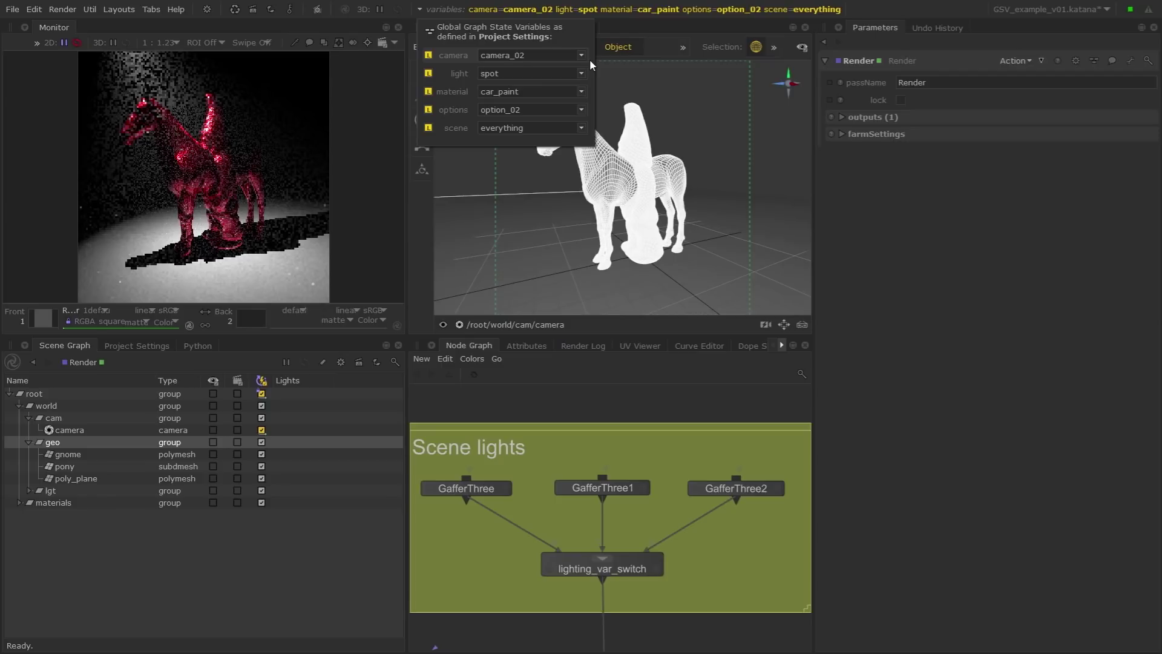
scroll(572, 482, down, 5)
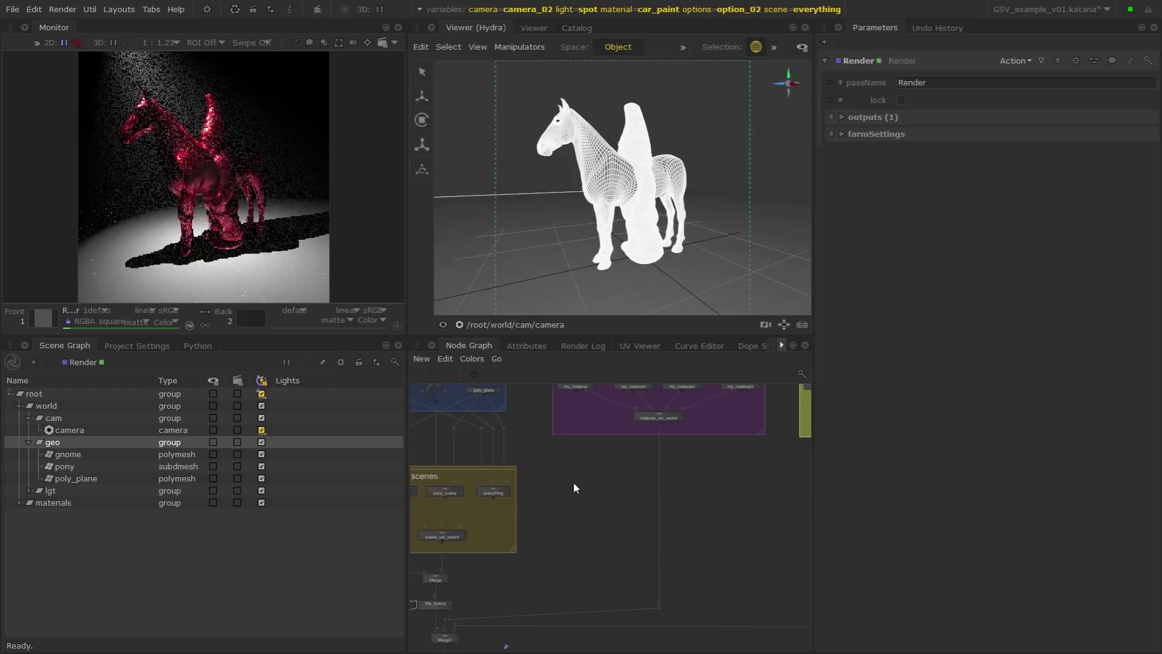
key(space)
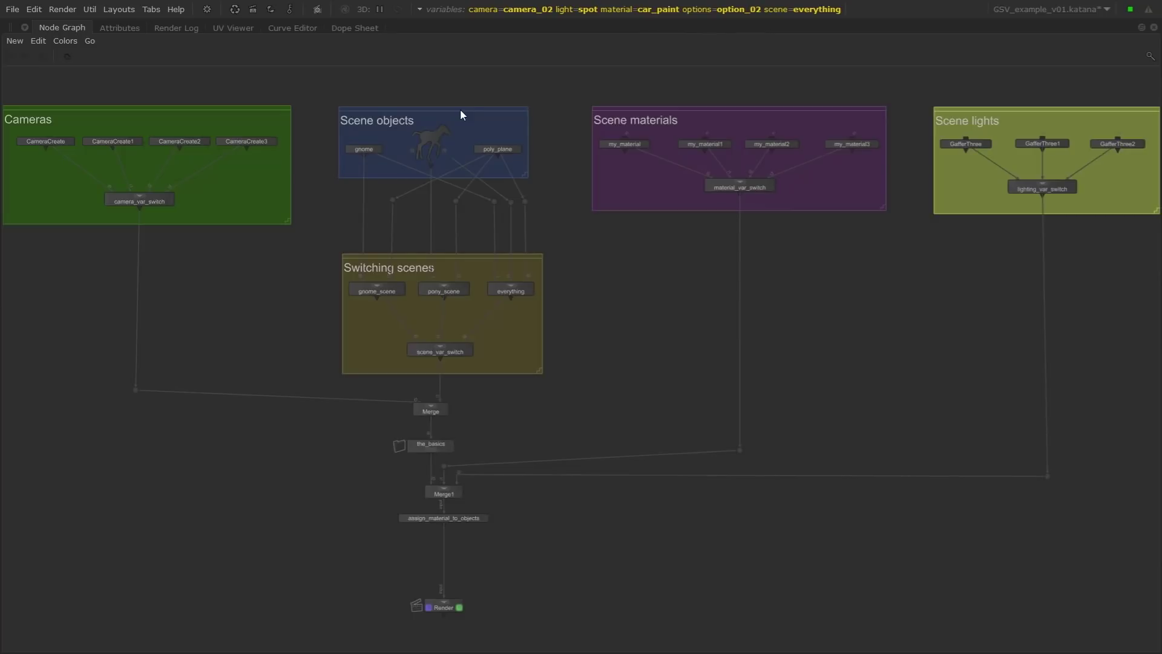
drag(586, 256, 213, 376)
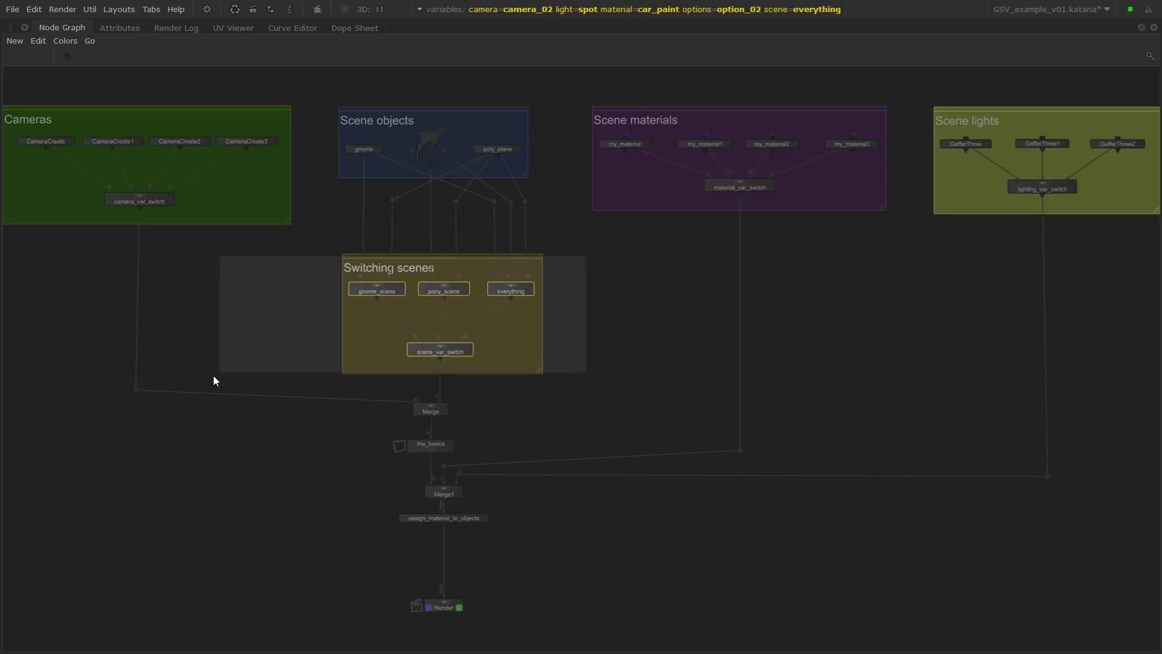
drag(213, 381, 213, 380)
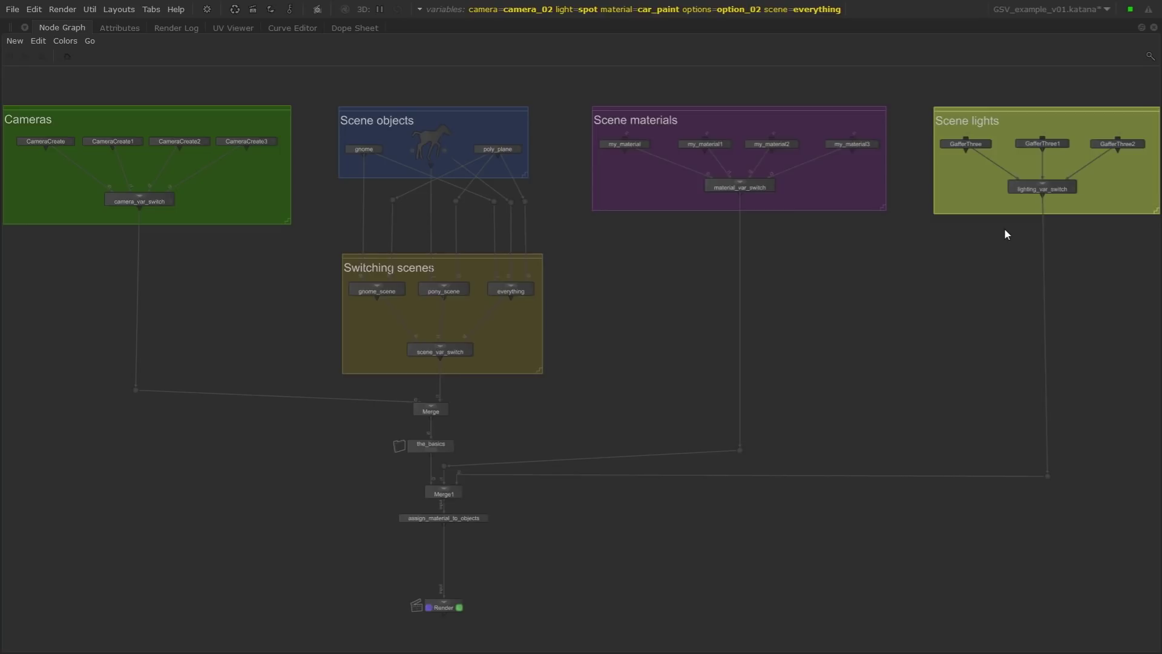
- Select assign_material_to_objects and drag the Render node lower beneath it
scroll(421, 357, up, 2)
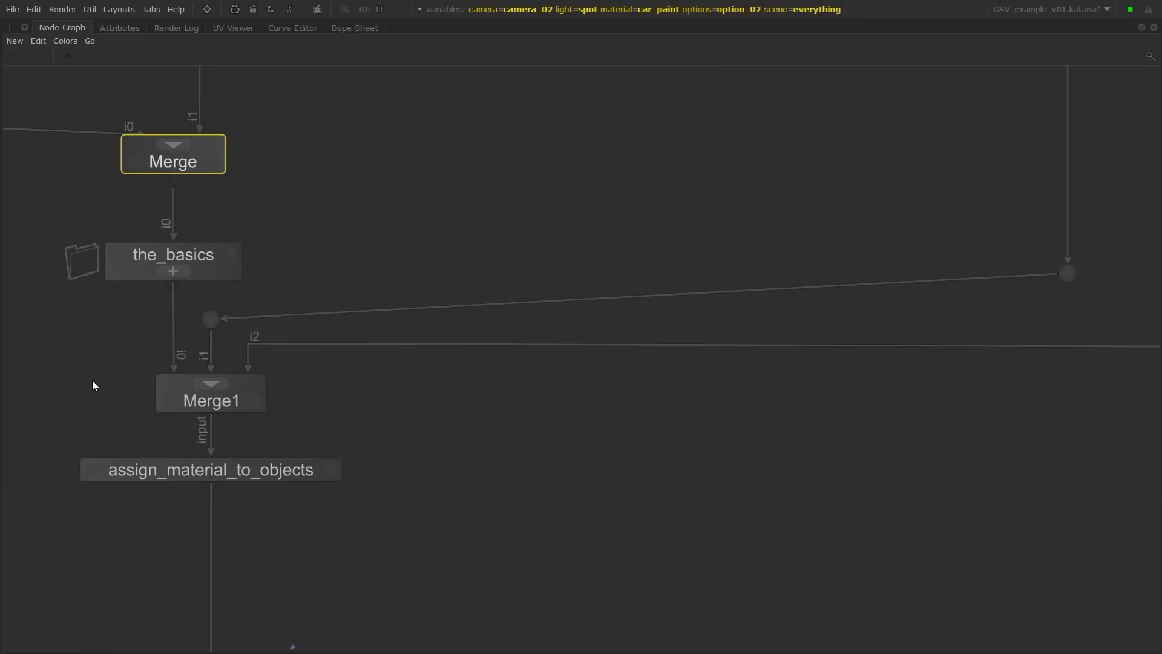
click(288, 470)
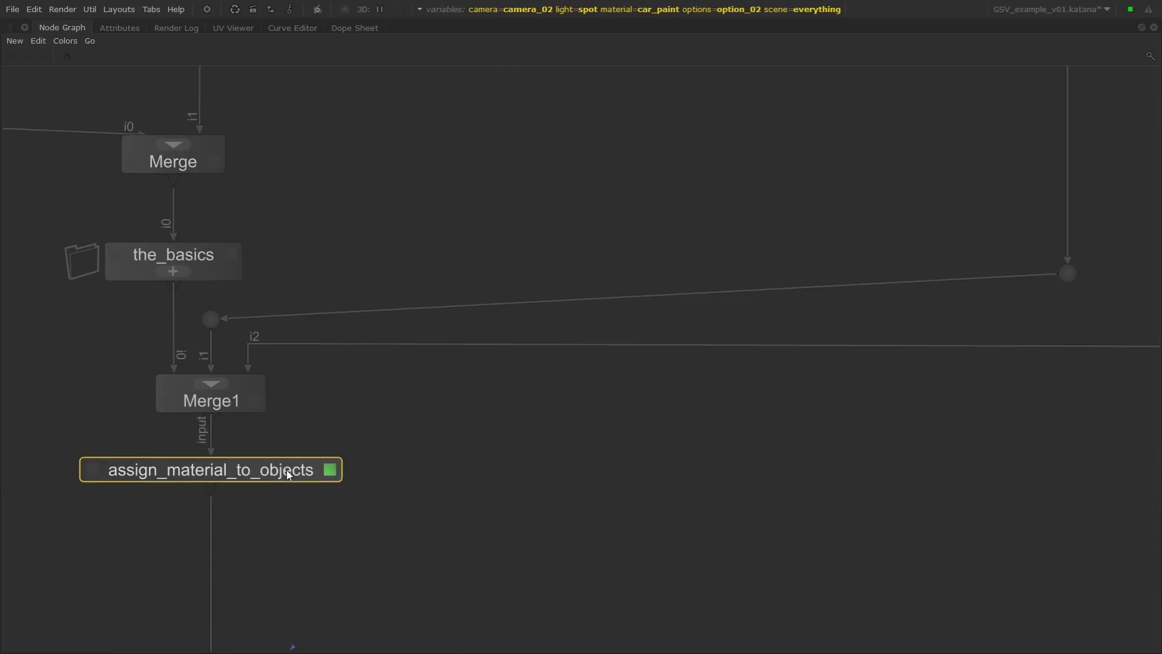
middle_drag(288, 473, 305, 289)
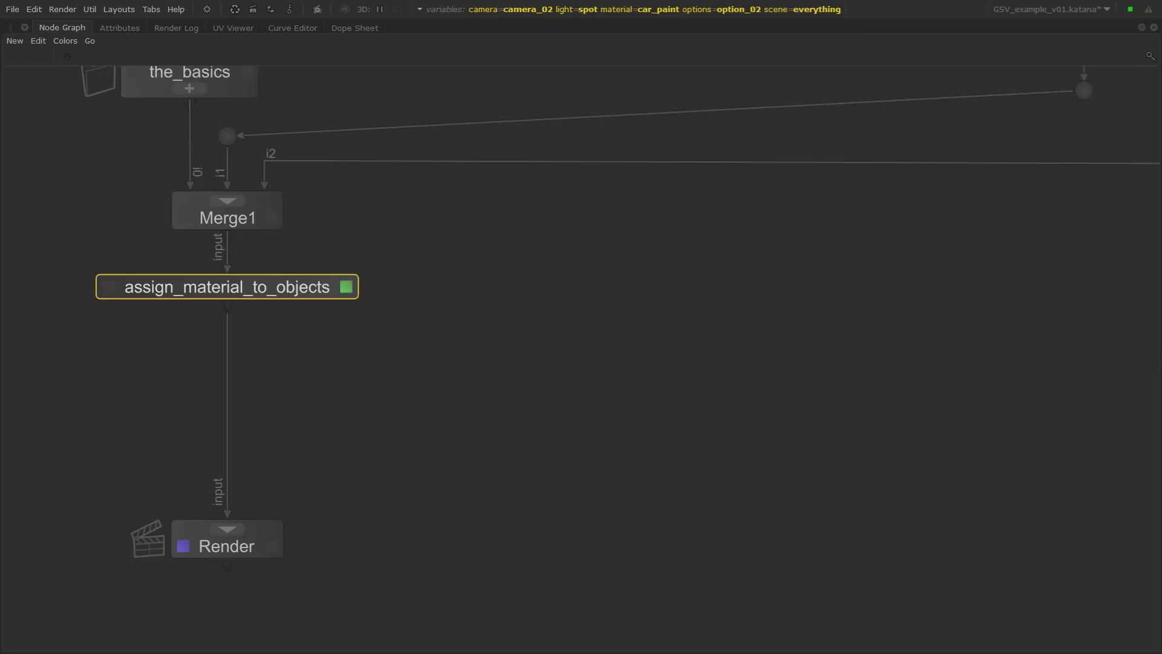
drag(253, 543, 250, 617)
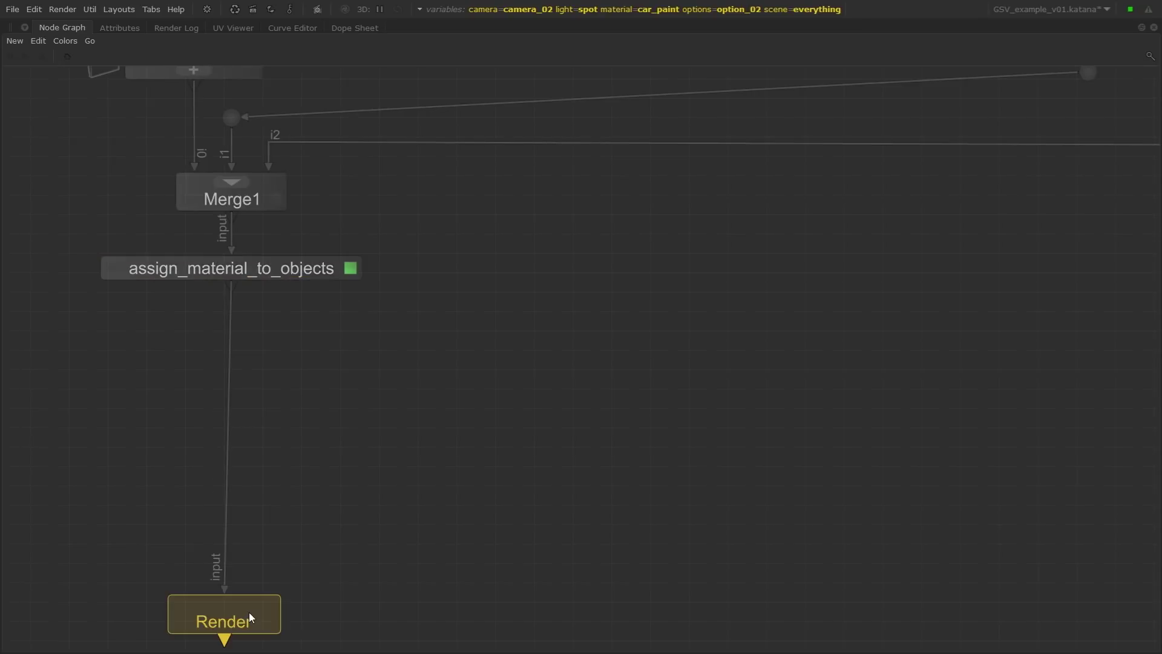
- Restore the full pane layout and set the camera variable to camera_01 for a front-on pony render
key(space)
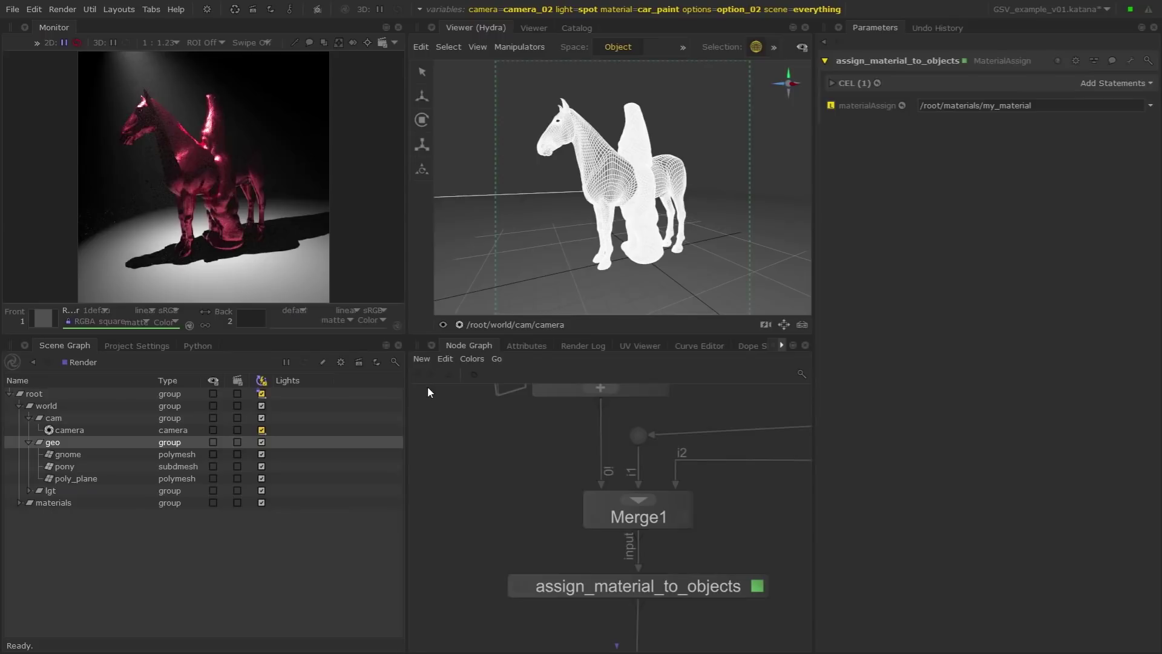
click(539, 11)
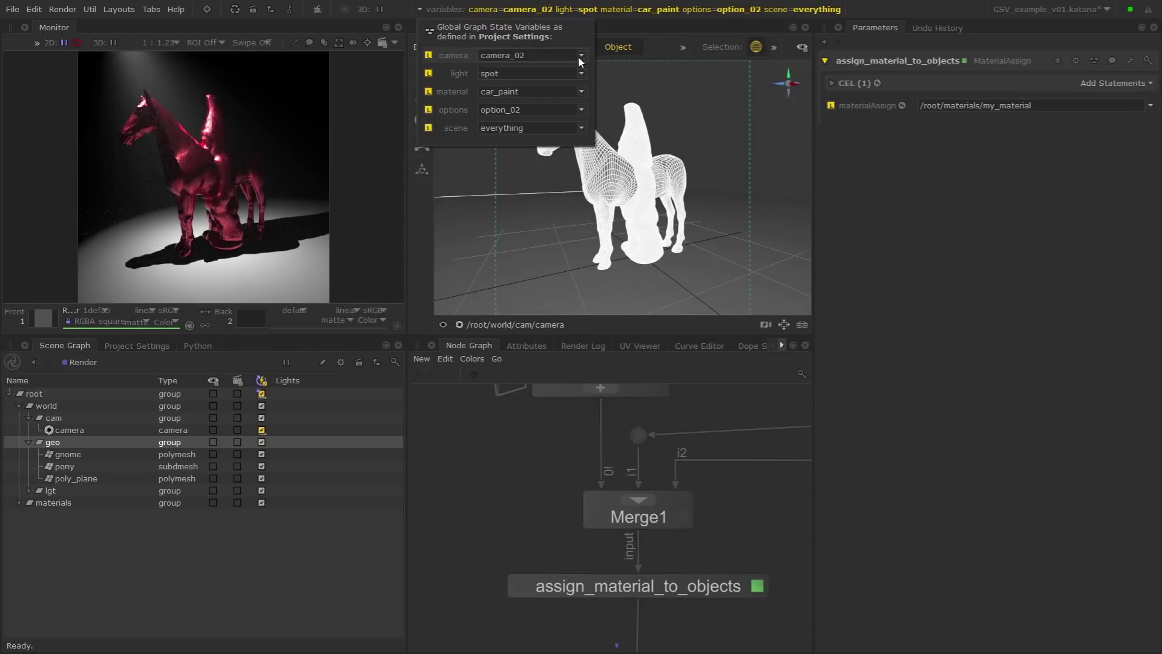
scroll(578, 57, up, 1)
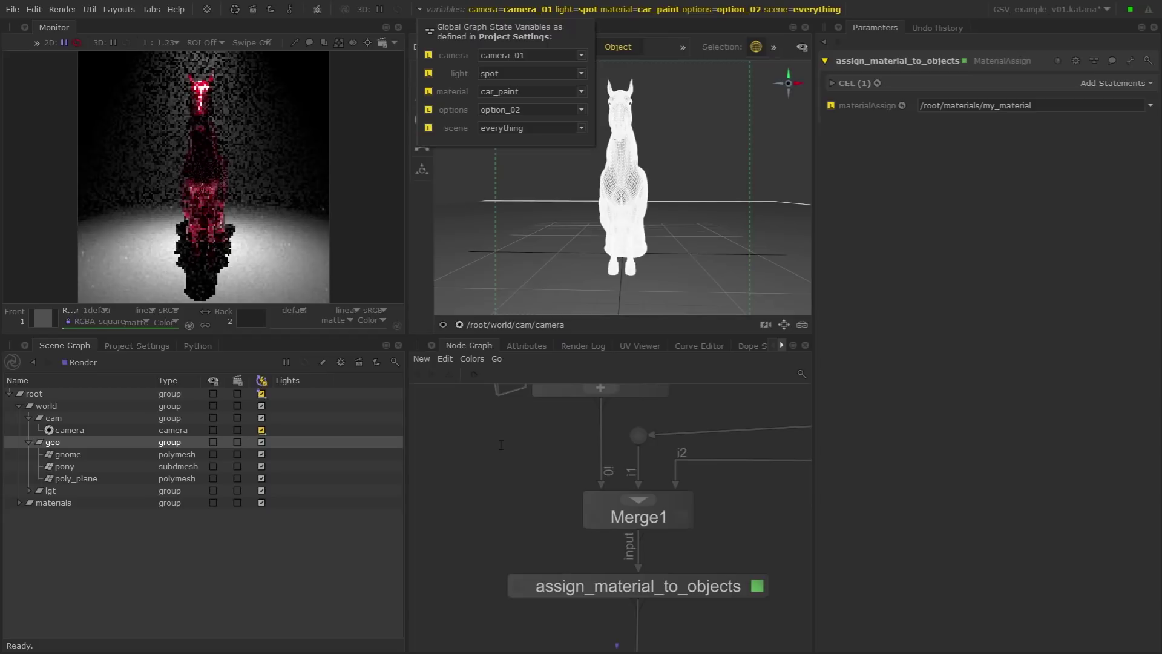
middle_drag(517, 488, 476, 348)
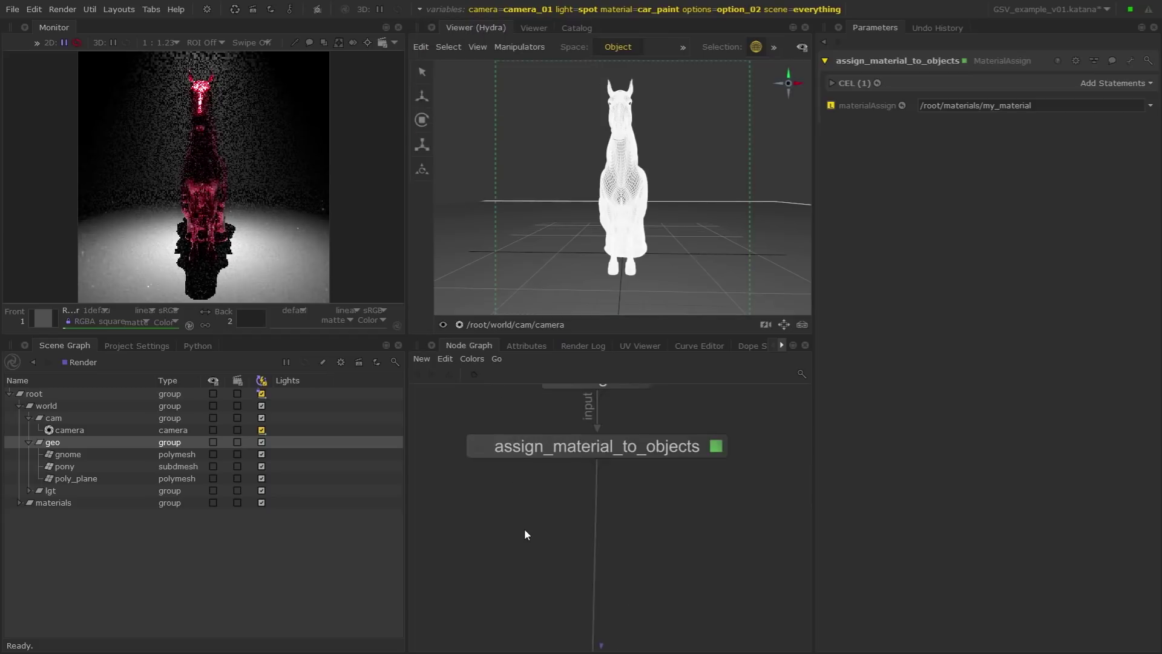
middle_drag(524, 529, 512, 463)
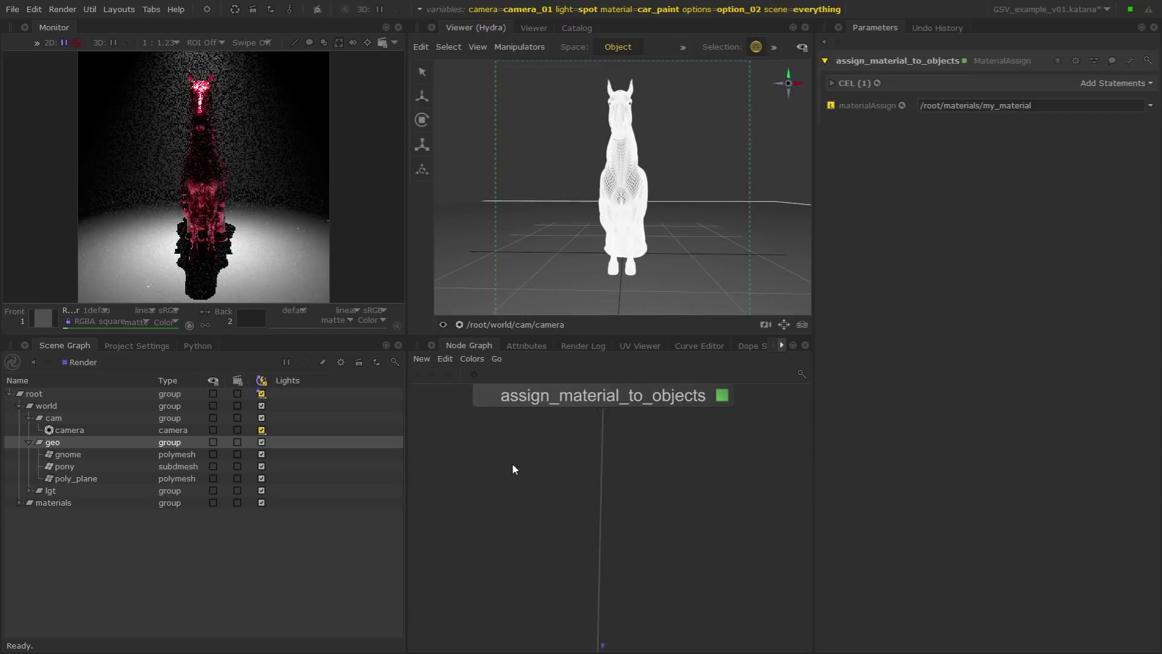
- Create a Transform3D node and duplicate it into Transform3D1–Transform3D3, arranged in two columns
key(Tab)
text(tra)
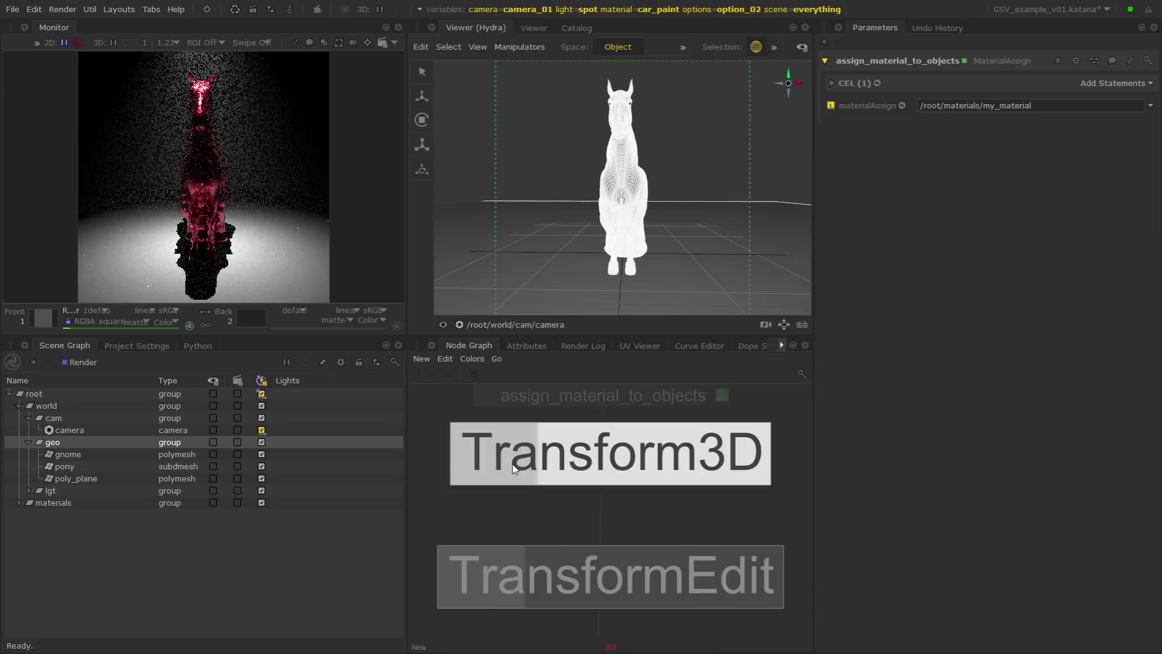
click(514, 469)
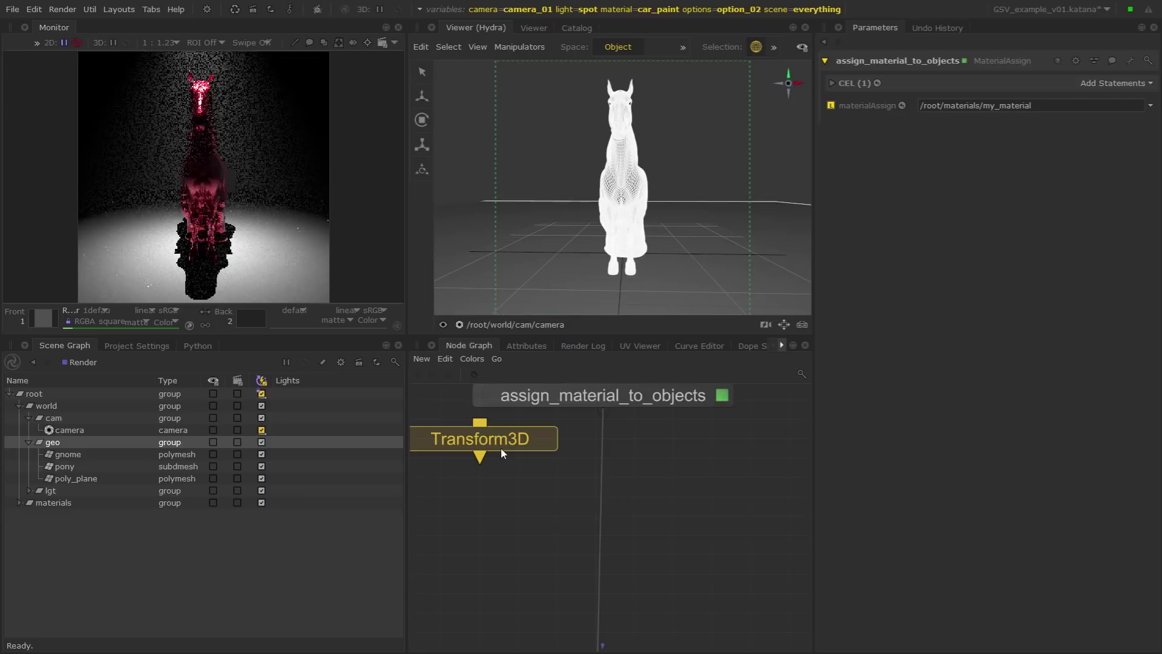
click(507, 465)
key(ctrl+c)
key(ctrl+v)
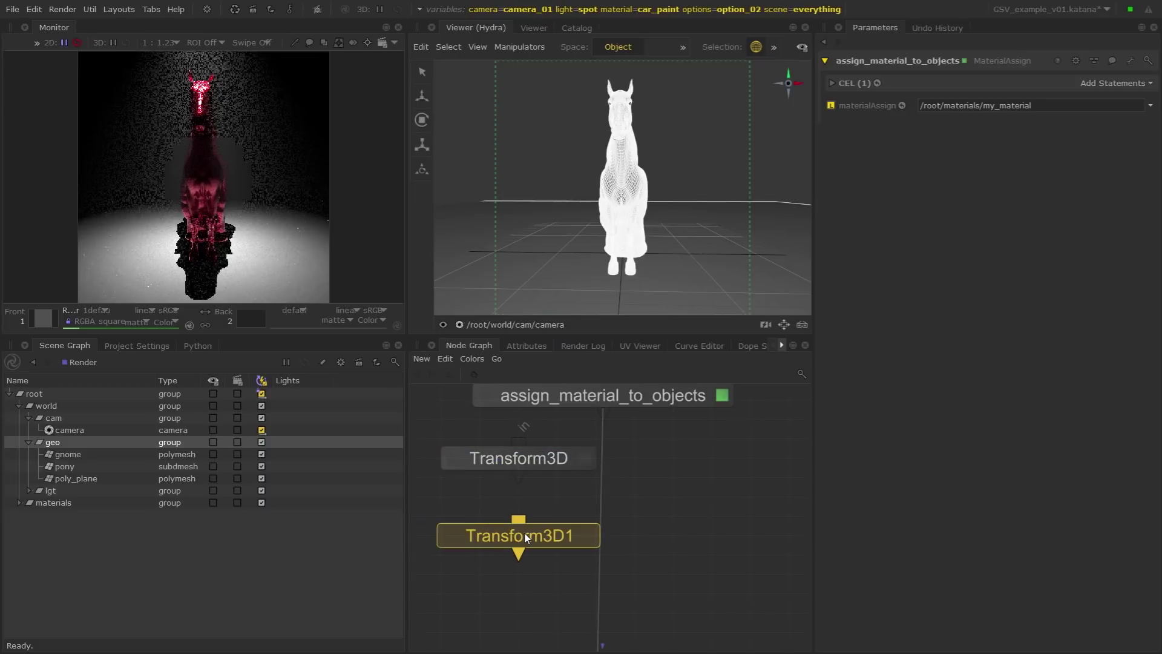
click(525, 536)
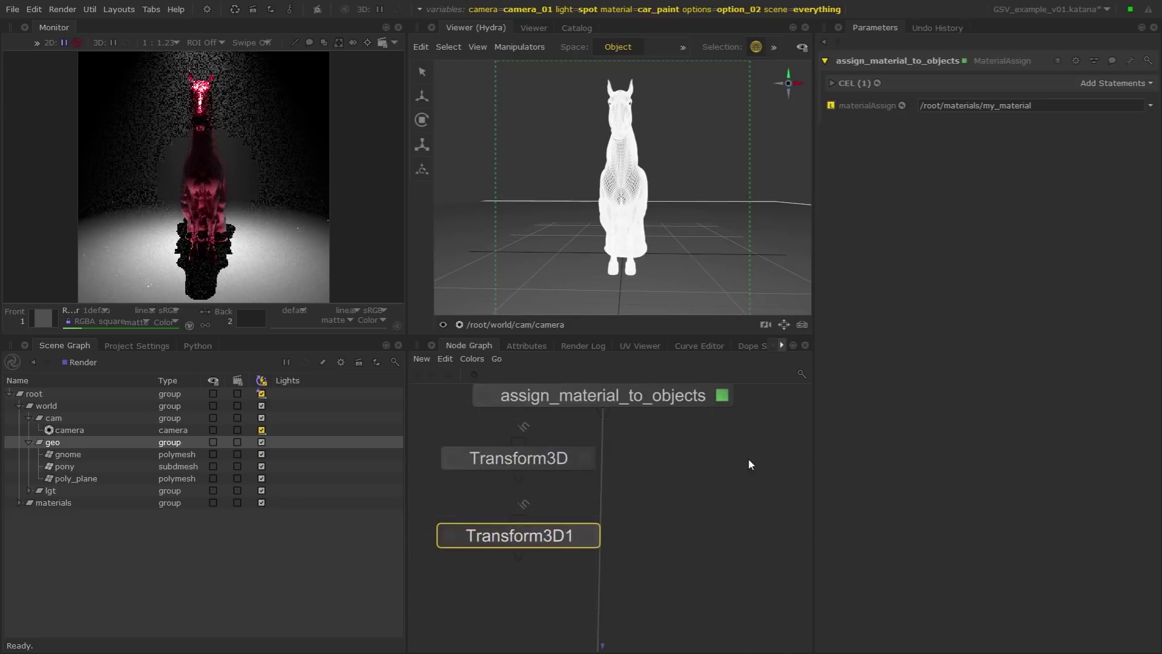
key(ctrl+v)
click(748, 458)
key(ctrl+v)
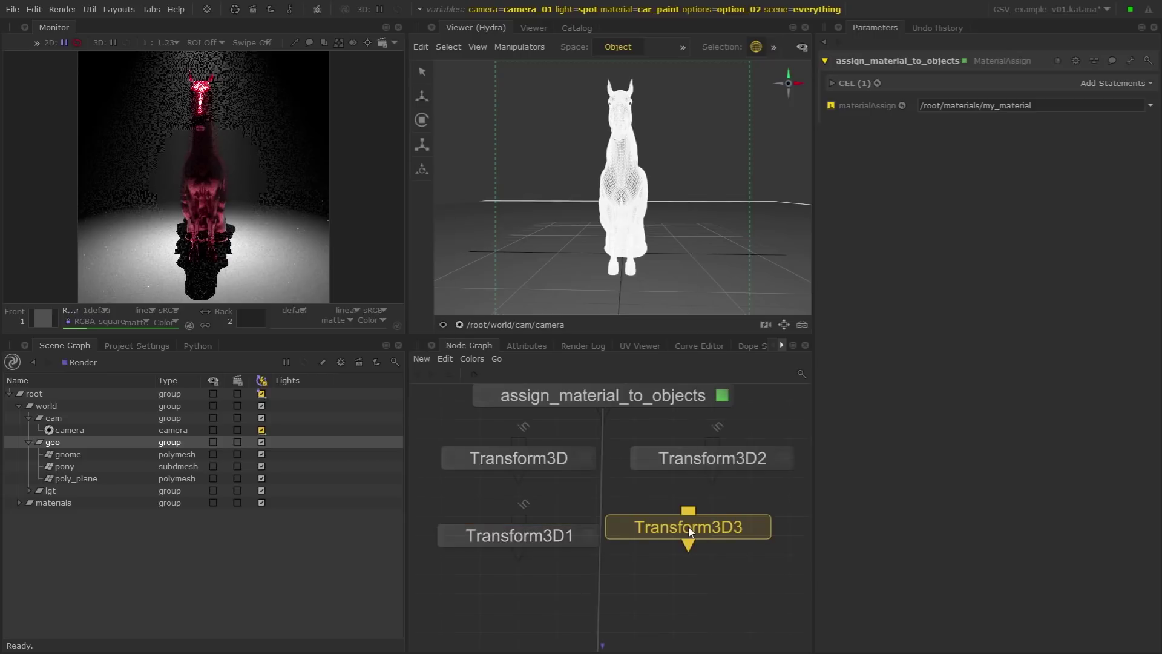
click(715, 541)
- Dismiss the node graph editing options, undo two placements, and select assign_material_to_objects
click(446, 359)
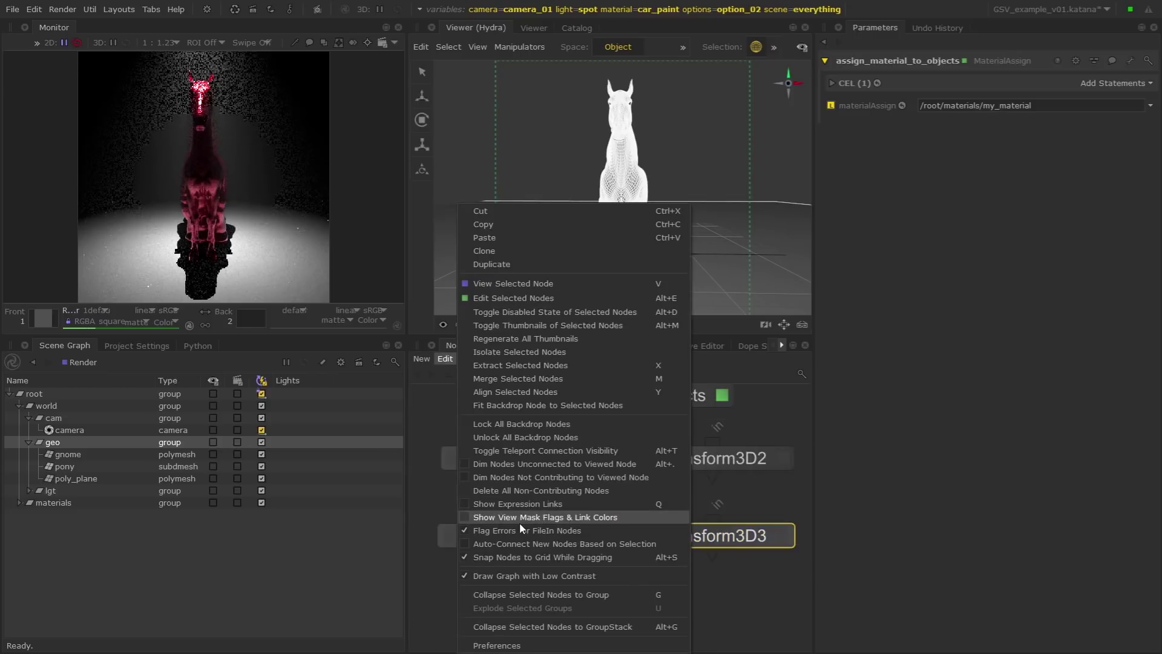
click(544, 544)
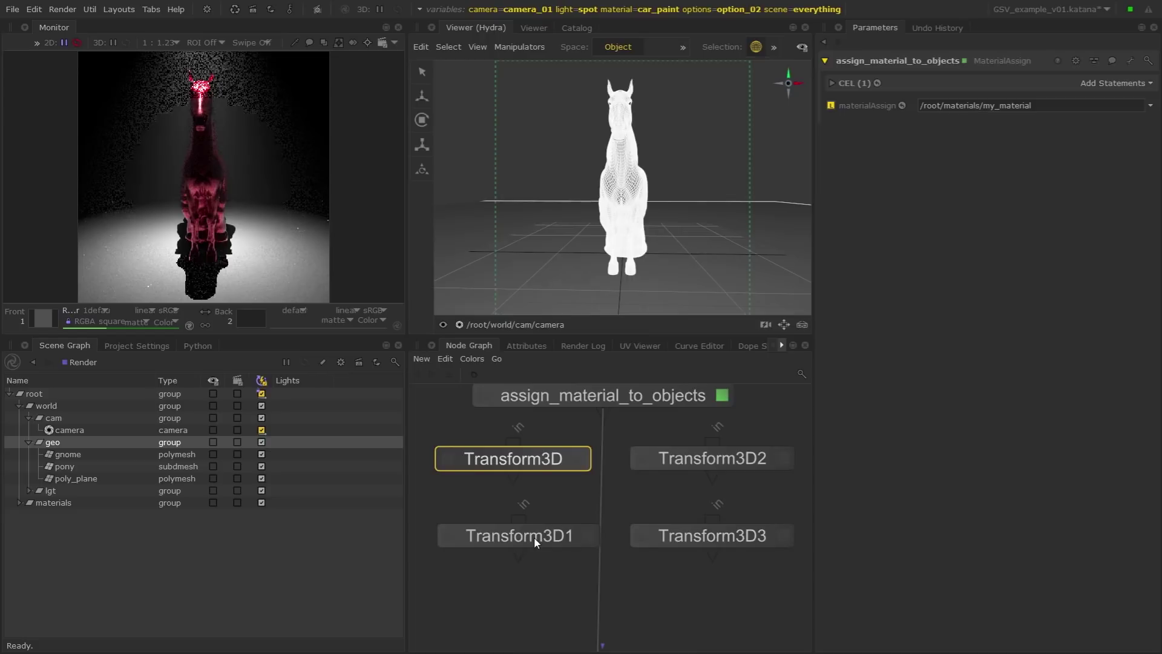
key(ctrl+z)
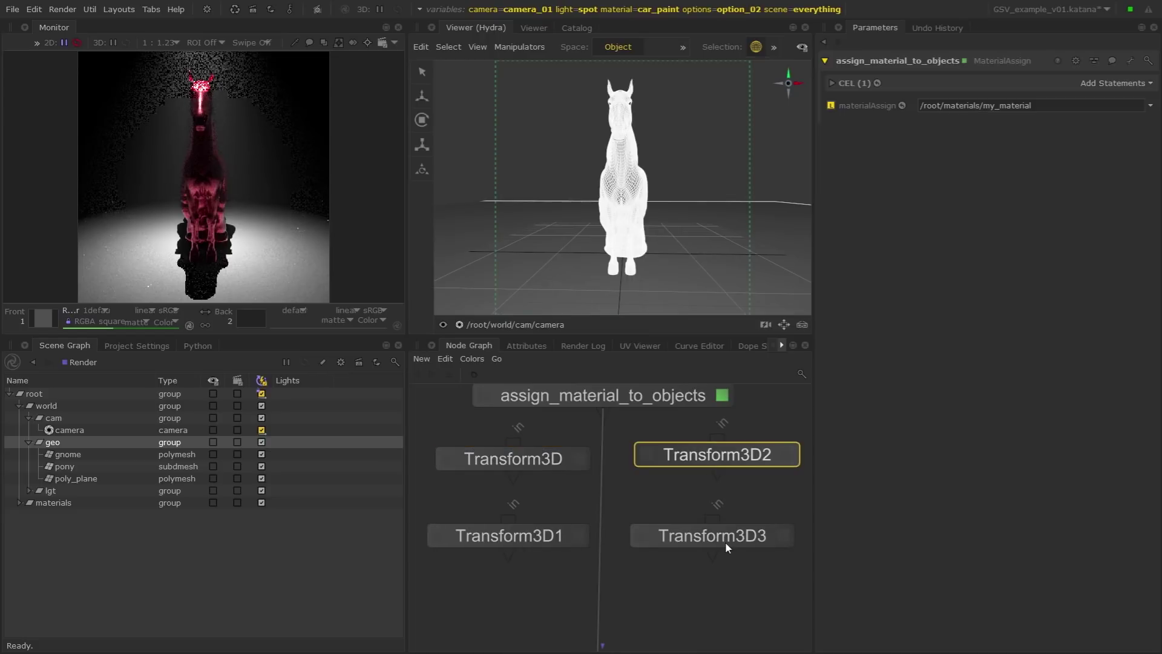
key(ctrl+z)
click(576, 405)
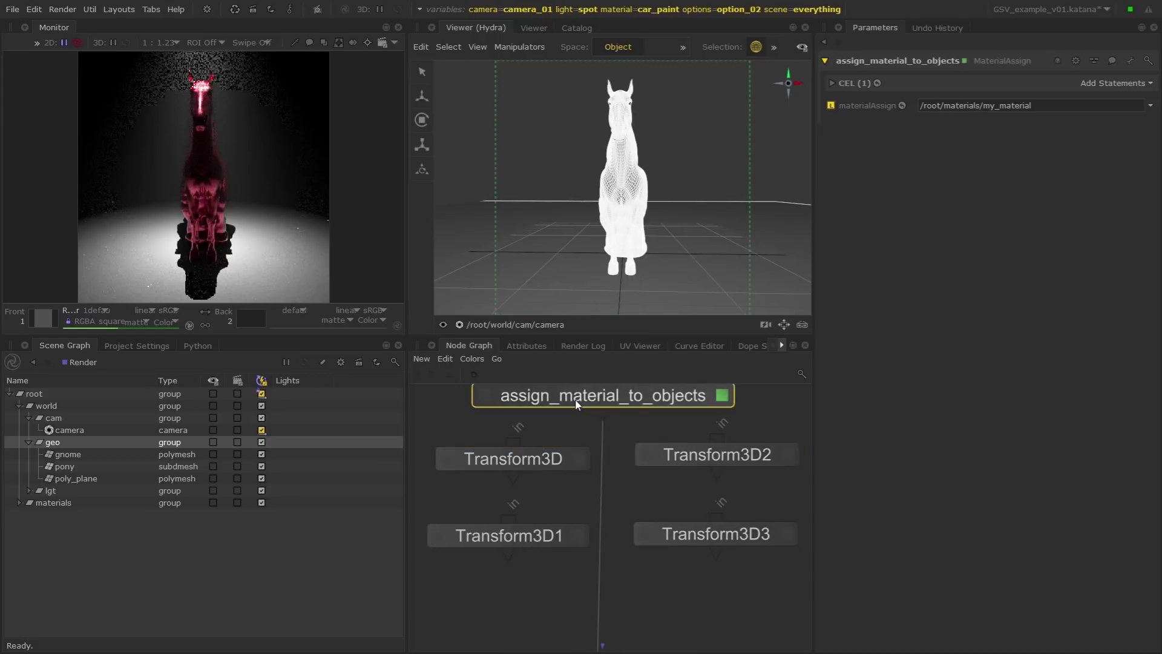
- Wire assign_material_to_objects into both Transform3D and Transform3D2
drag(603, 411, 518, 453)
shift+click(517, 453)
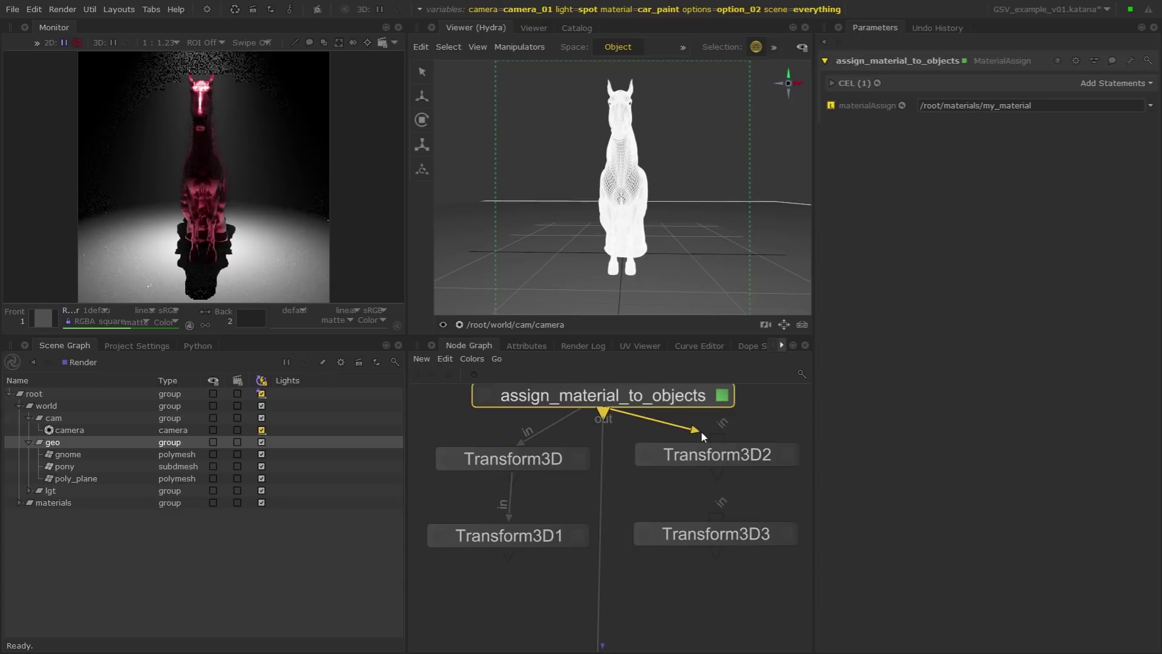
click(701, 431)
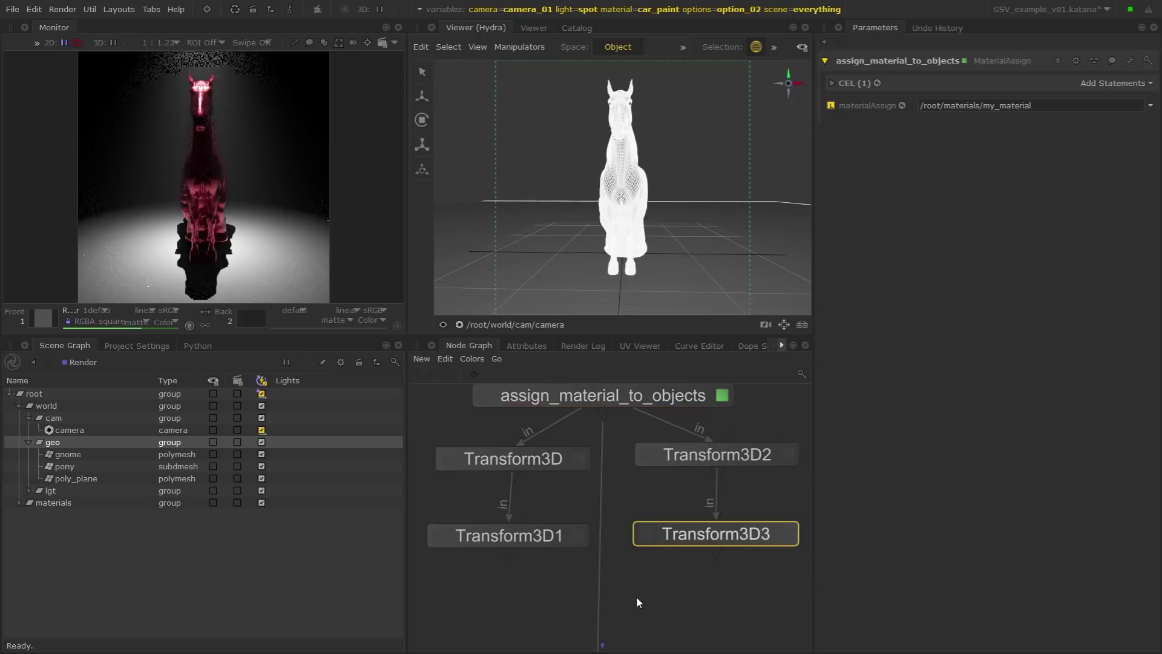
middle_drag(636, 596, 637, 555)
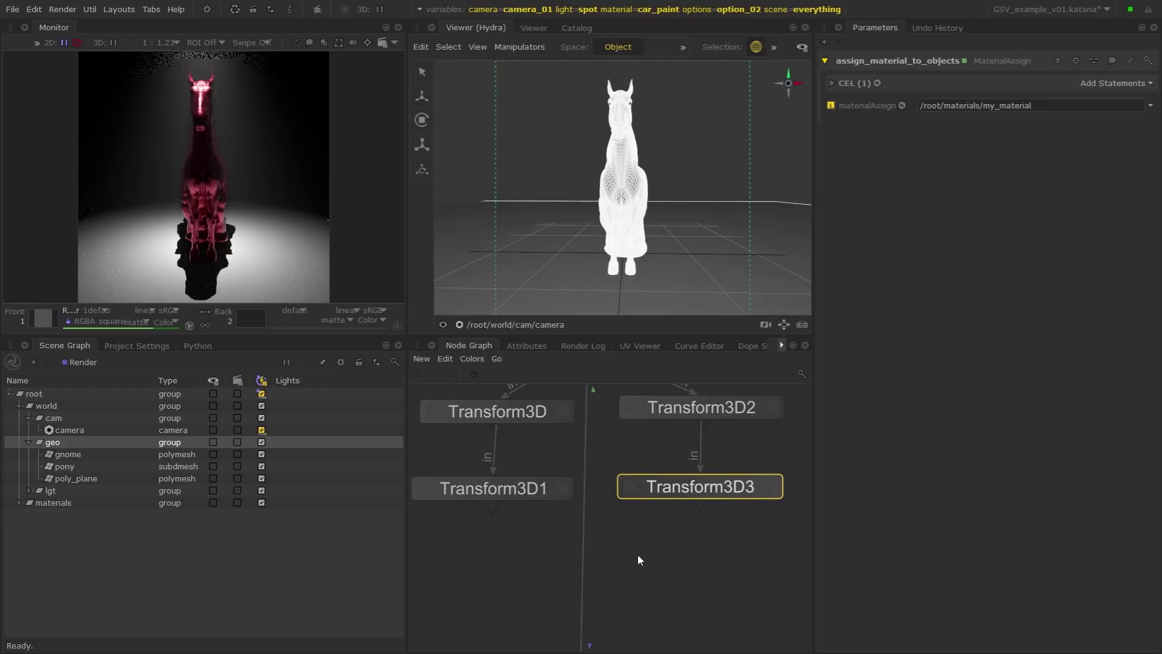
click(637, 554)
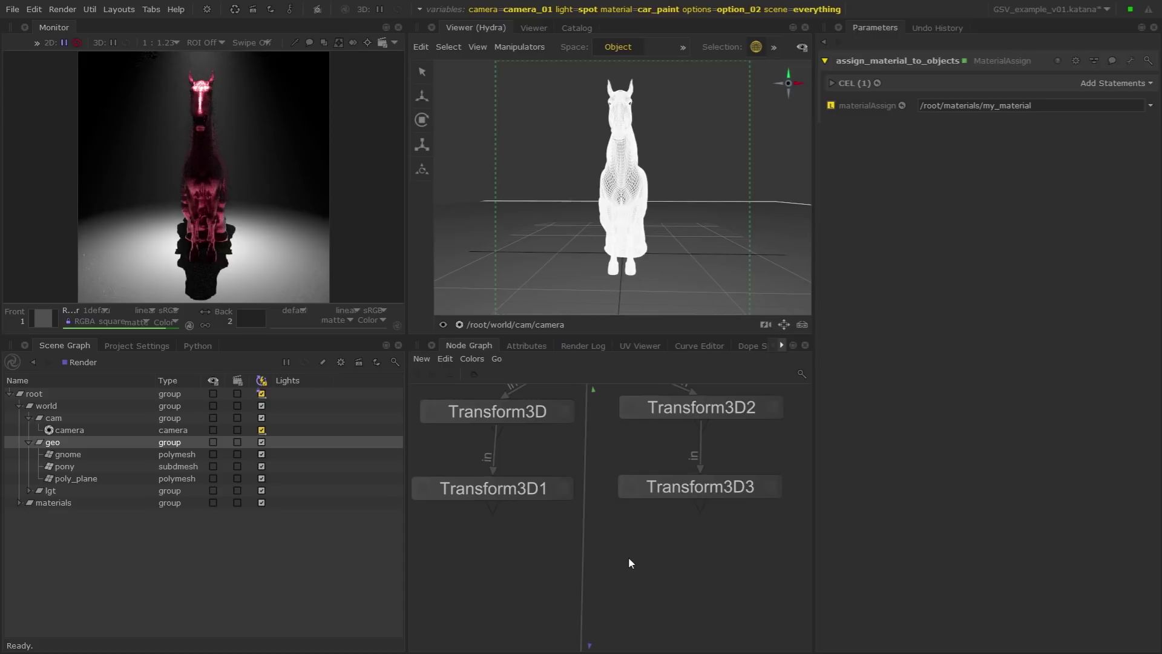
- Paste VariableSwitch6, feed Transform3D1 into i0 and Transform3D3 into i2, and delete port i1
key(ctrl+v)
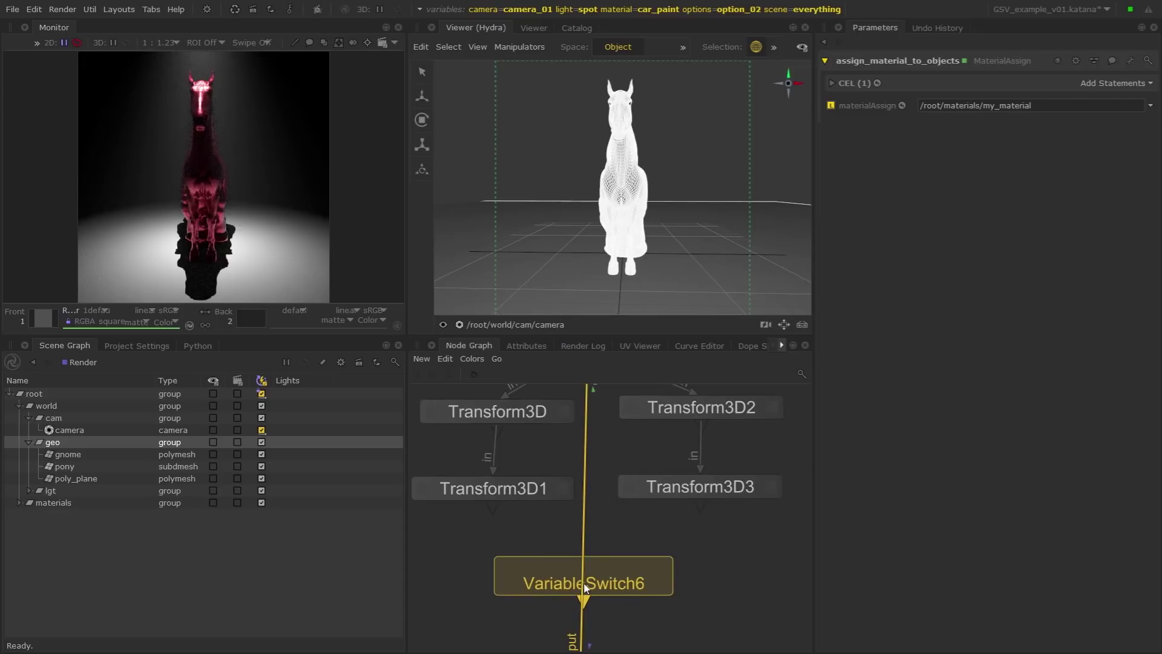
click(598, 572)
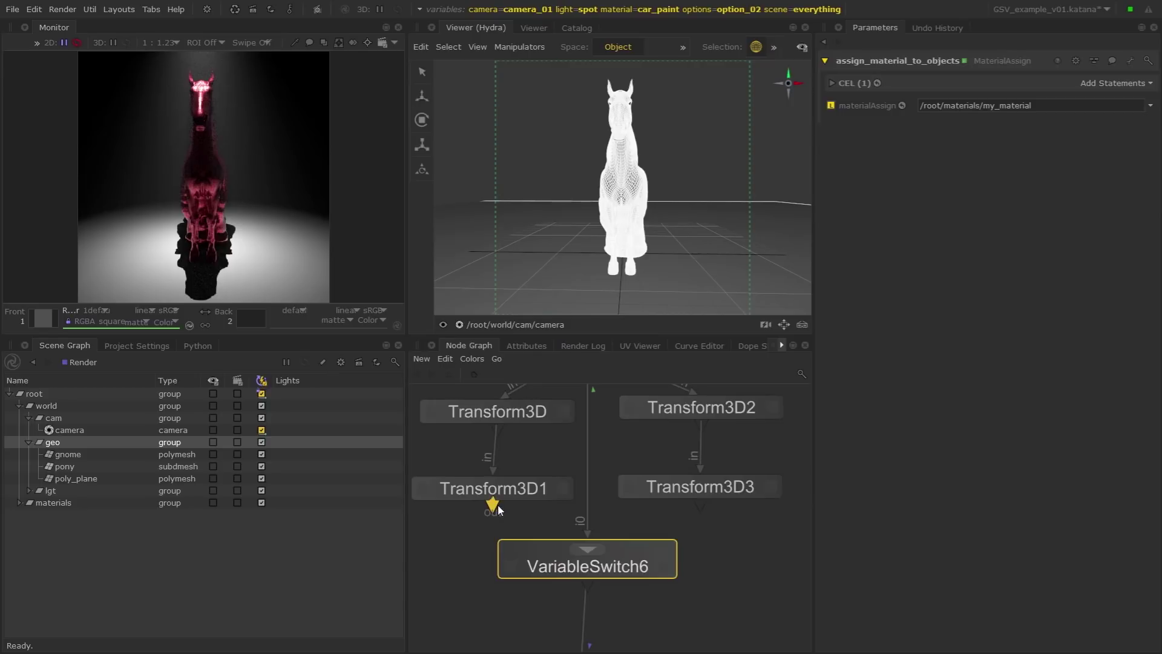
drag(497, 510, 593, 551)
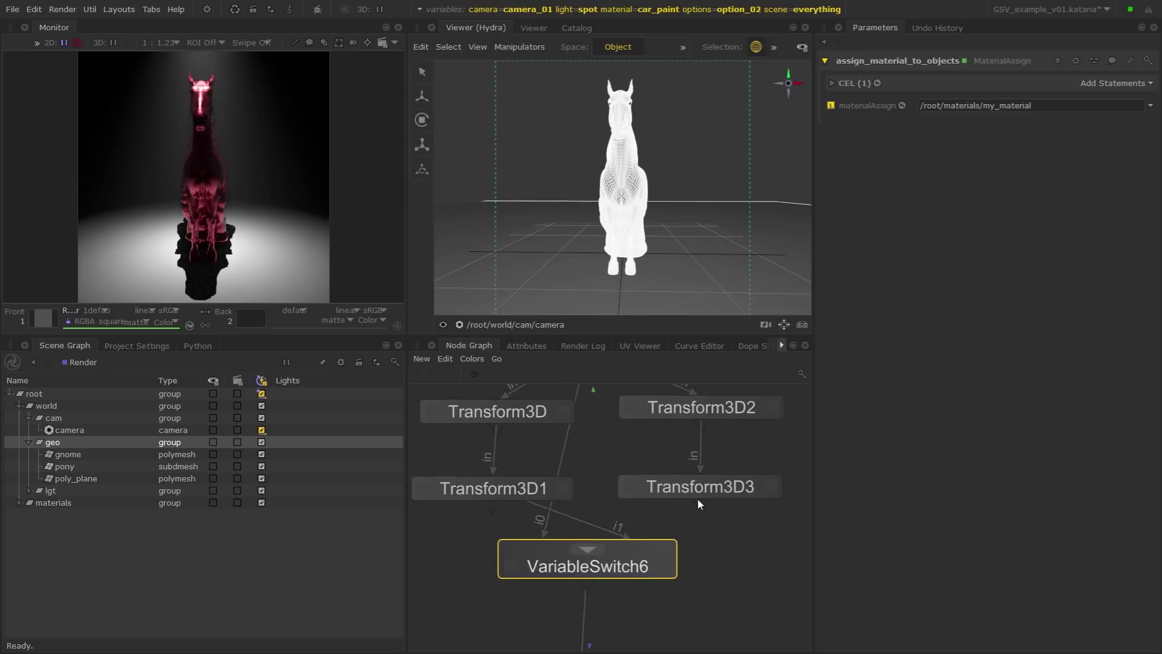
click(701, 493)
drag(700, 506, 532, 543)
click(532, 542)
right_click(586, 535)
click(612, 540)
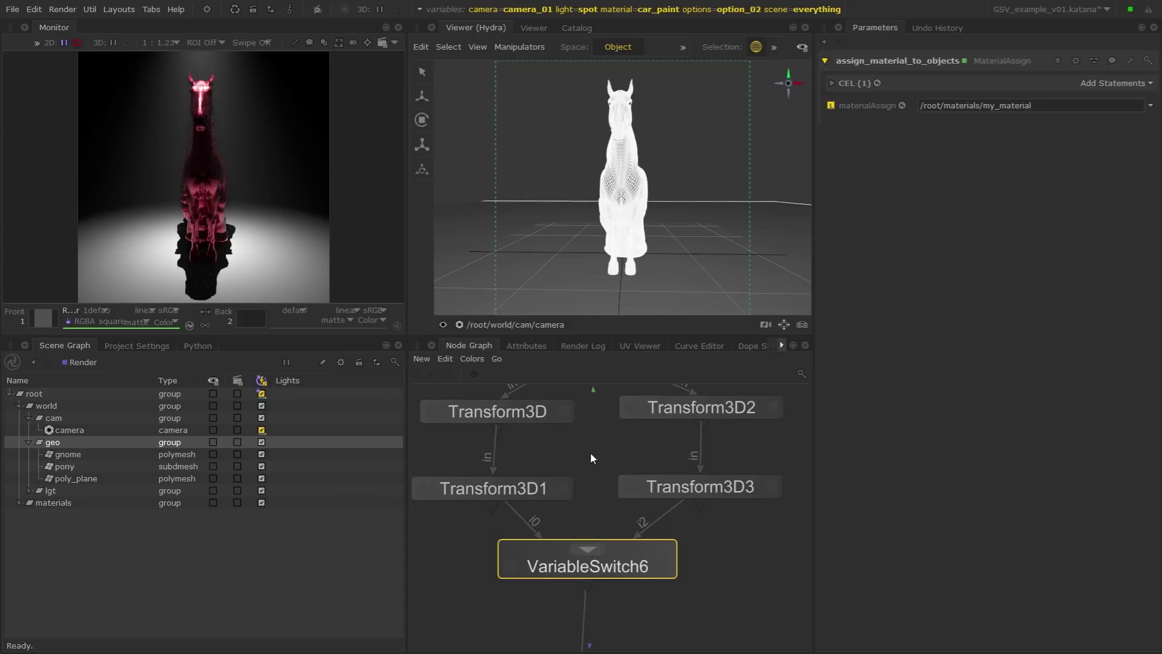
middle_drag(591, 451, 608, 478)
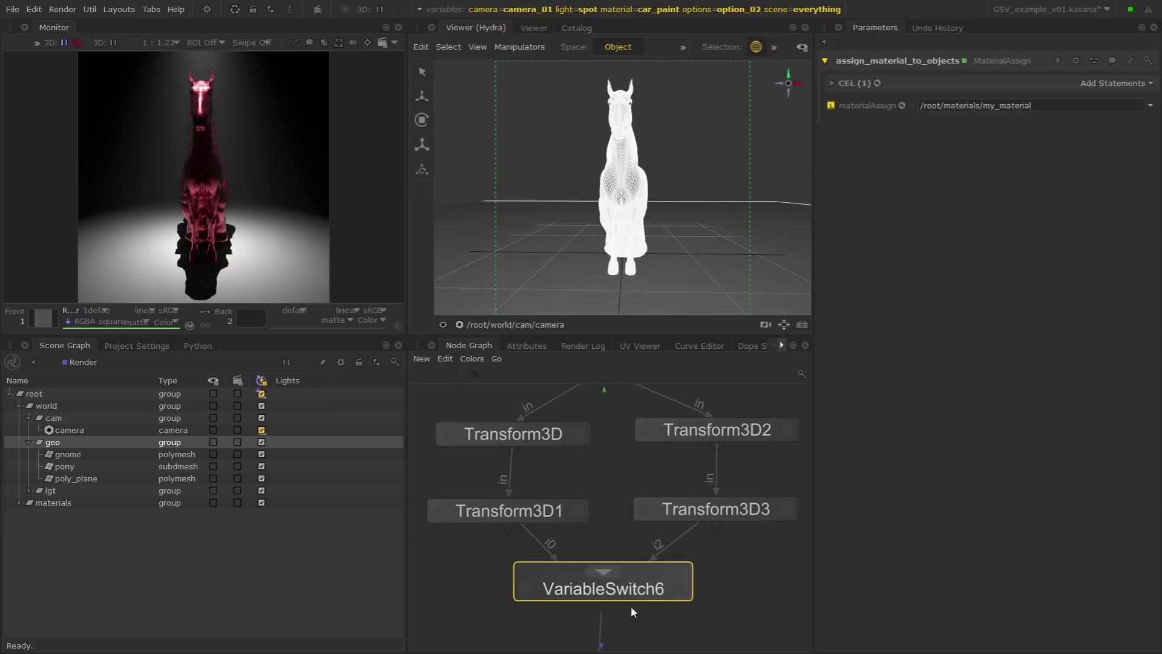
- Change VariableSwitch6's variableName from var1 to options
click(680, 587)
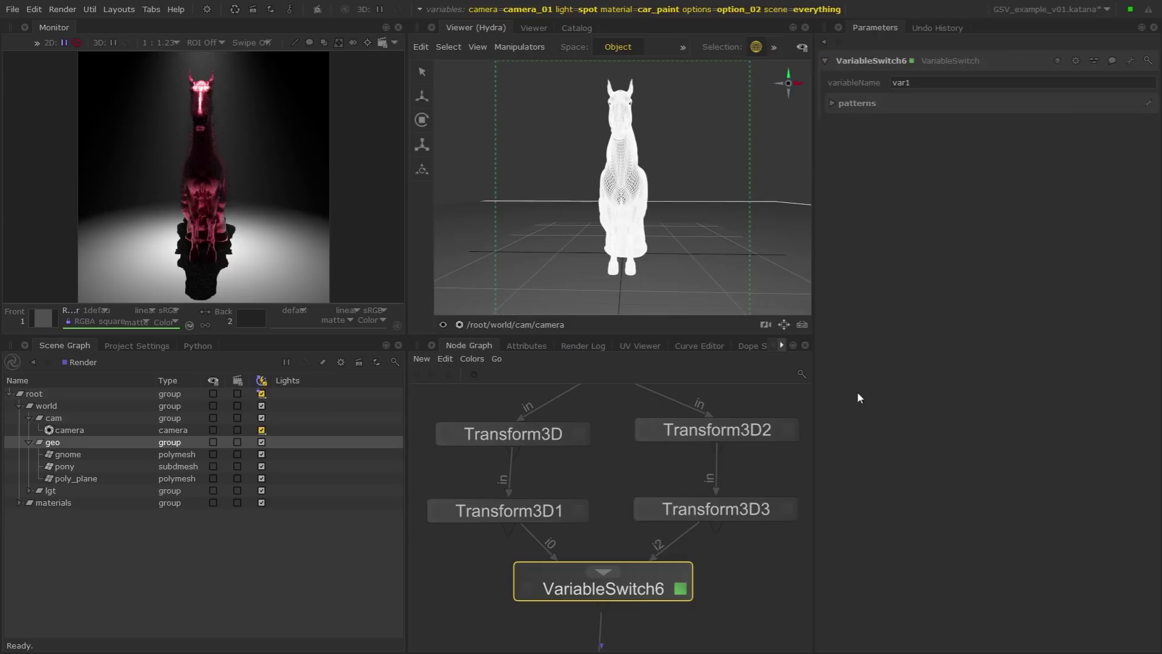
click(921, 84)
double_click(921, 83)
key(BackSpace)
text(options)
key(Return)
- Set VariableSwitch6's patterns to option_01 for i0 and option_02 for i2, then edit Transform3D
click(873, 104)
click(930, 128)
text(option_01)
key(Tab)
text(option_02)
middle_drag(629, 433, 625, 494)
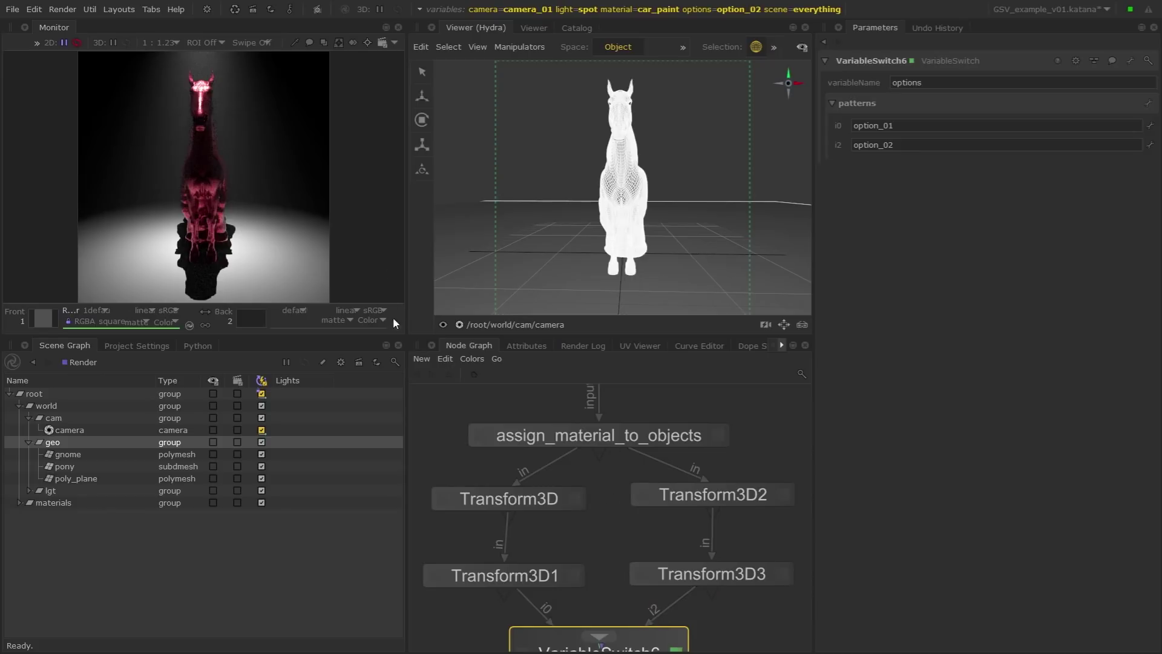
click(574, 497)
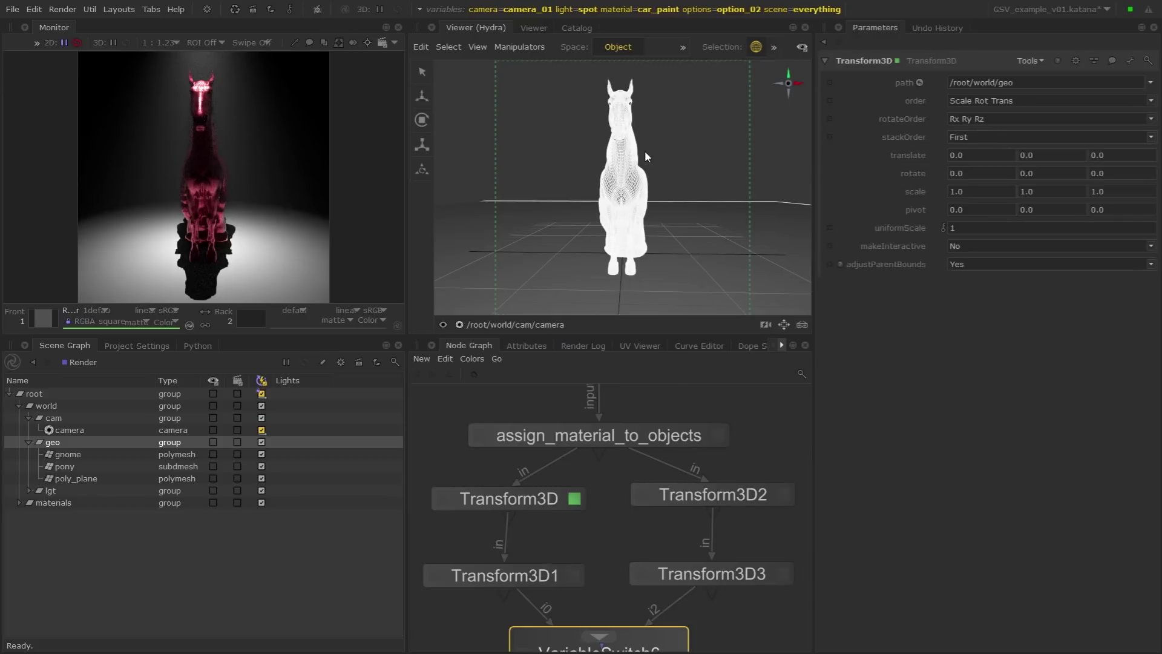
- Point Transform3D2's path at the pony, /root/world/geo/pony
click(622, 152)
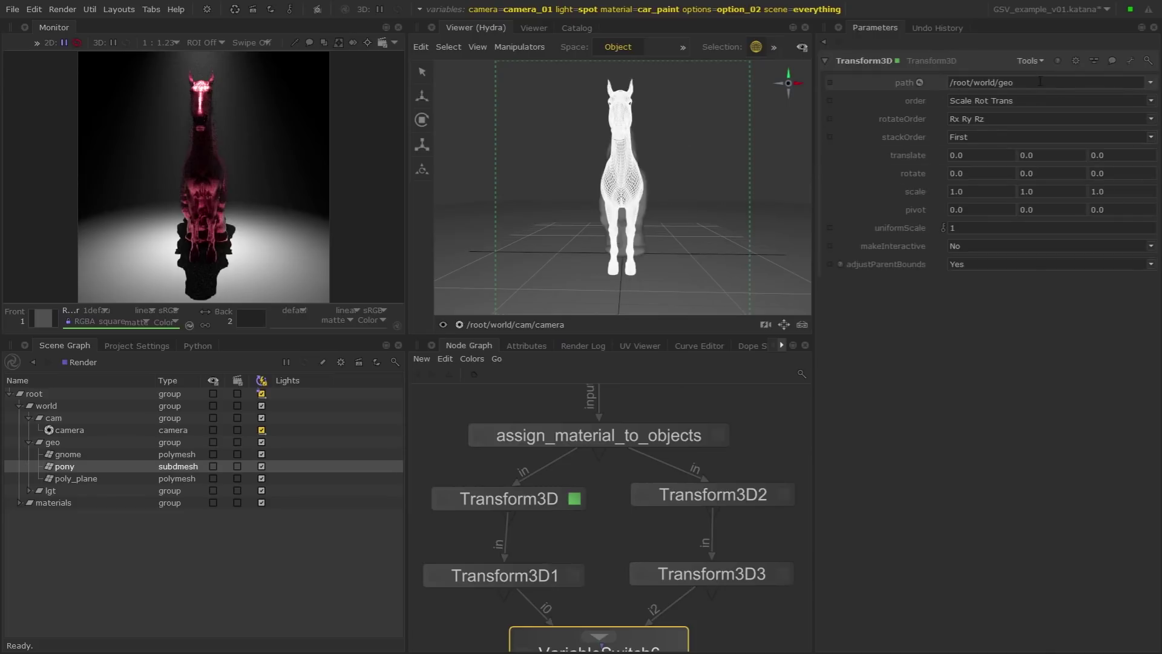
click(782, 497)
click(1035, 84)
text(/pony)
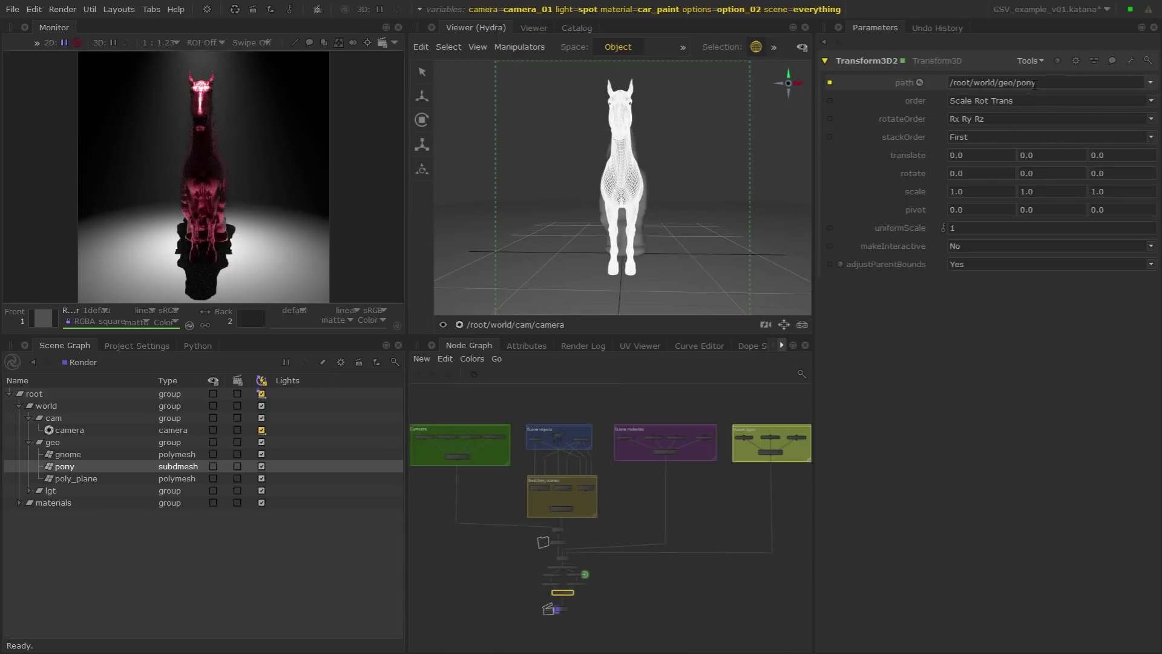
scroll(544, 646, up, 5)
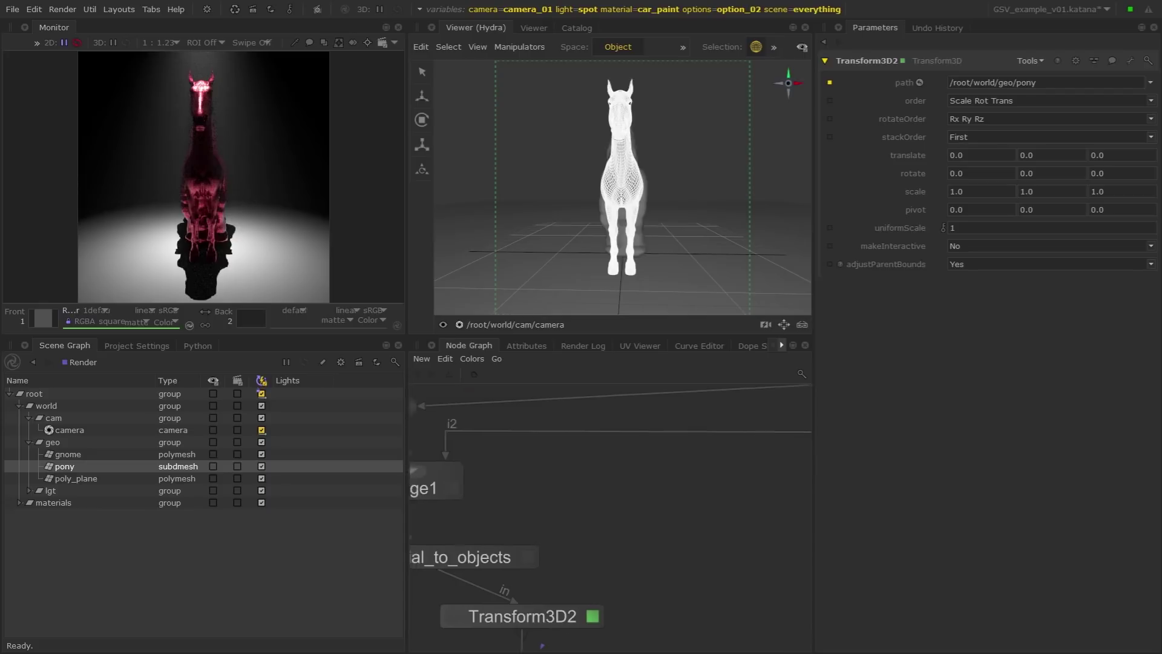
middle_drag(544, 647, 732, 451)
- Retarget Transform3D3 at the gnome, /root/world/geo/gnome
click(583, 494)
click(598, 215)
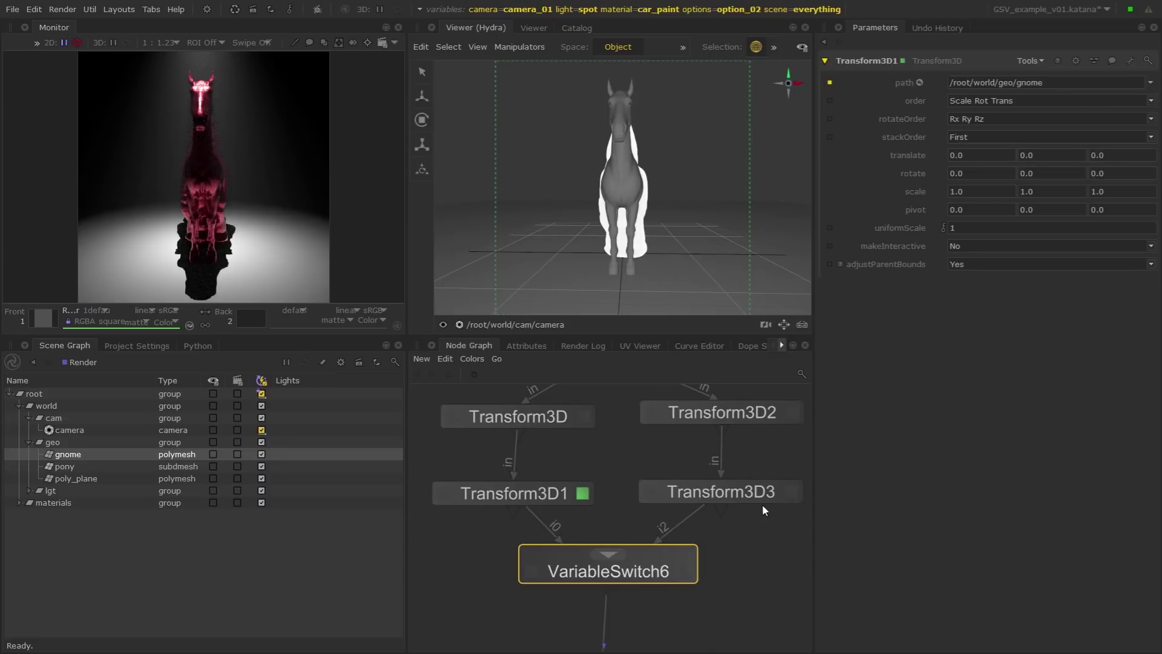
click(793, 491)
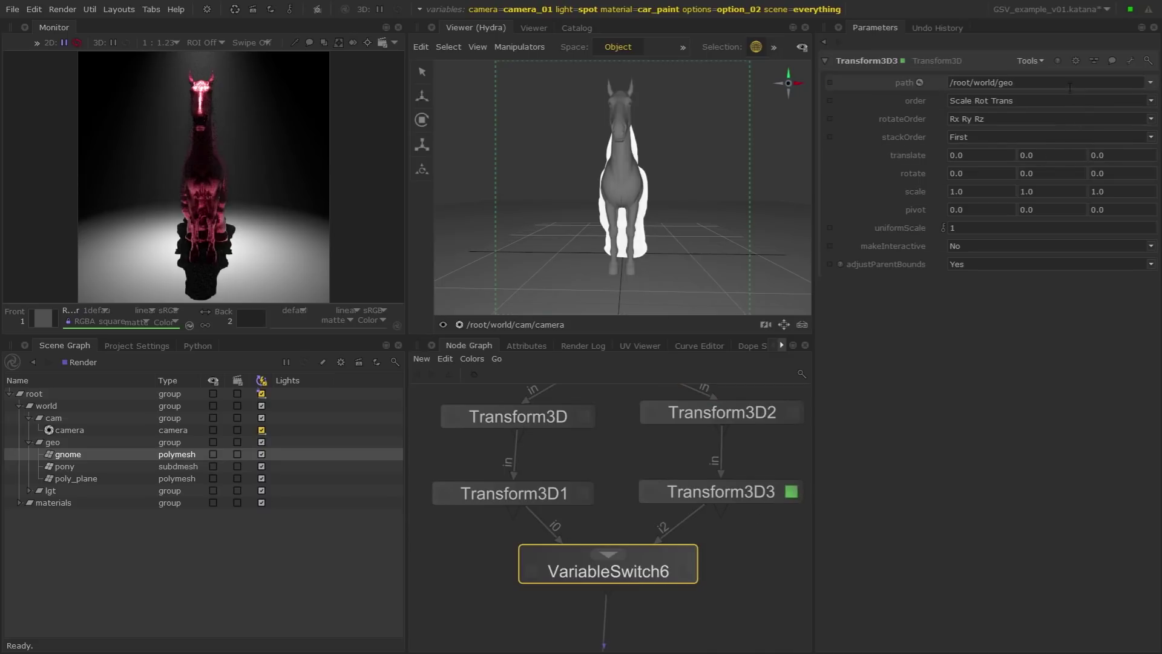
click(919, 82)
scroll(579, 573, up, 5)
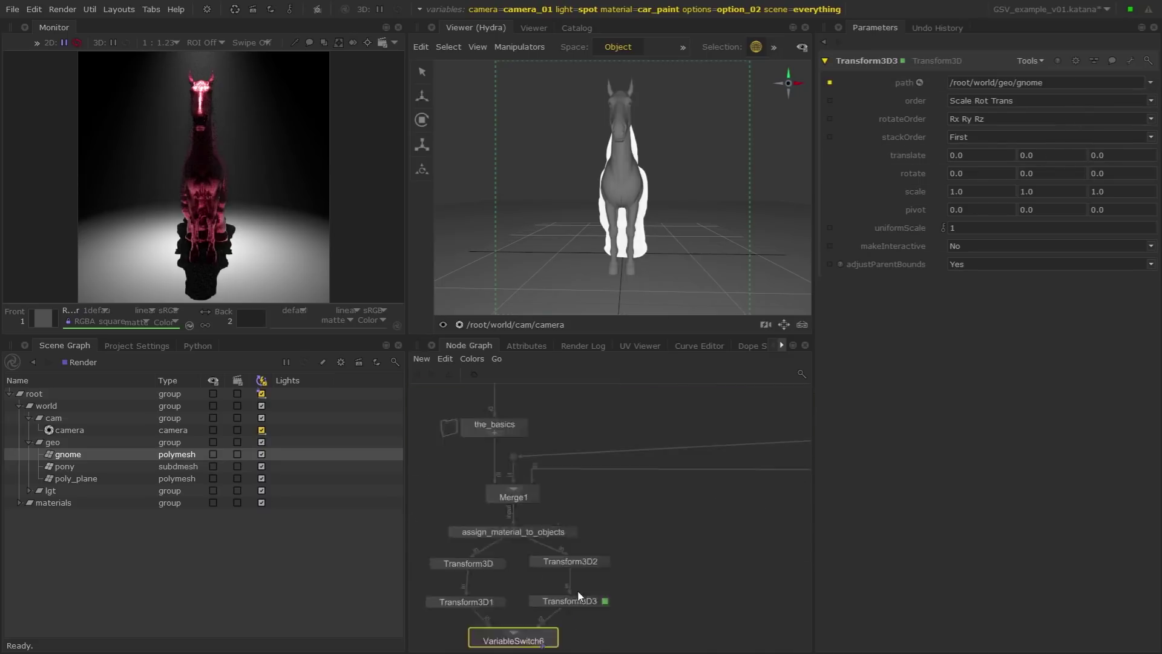
scroll(544, 520, up, 5)
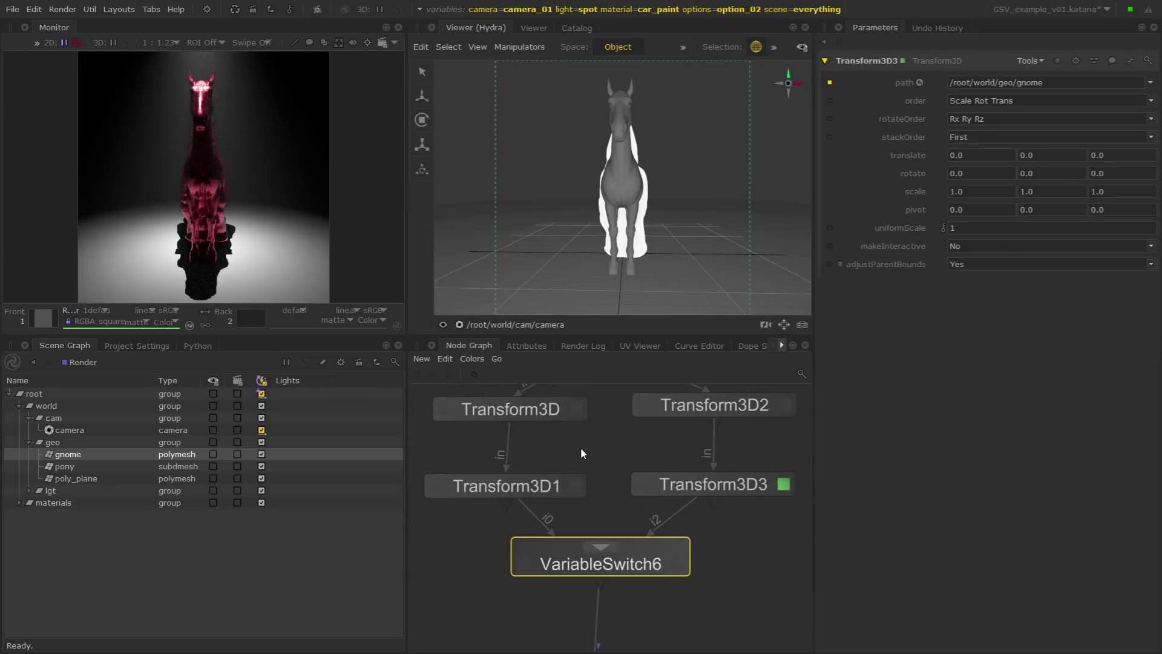
- Set makeInteractive to Yes on Transform3D, Transform3D1, Transform3D2 and Transform3D3
click(575, 414)
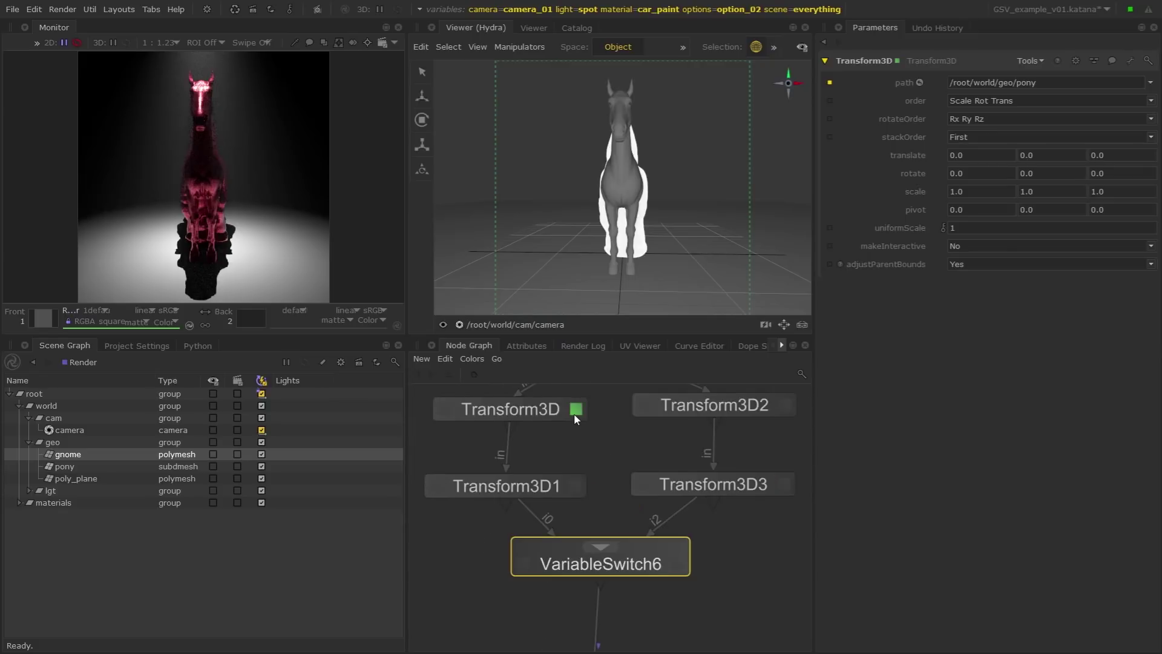
click(972, 244)
click(978, 256)
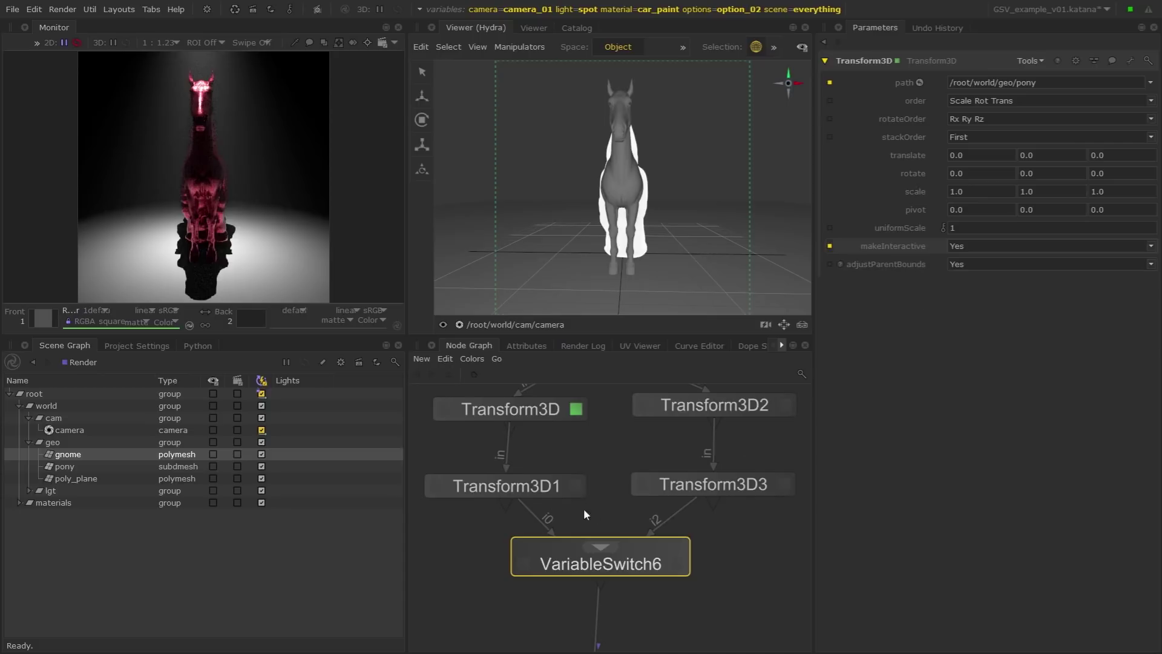
click(576, 485)
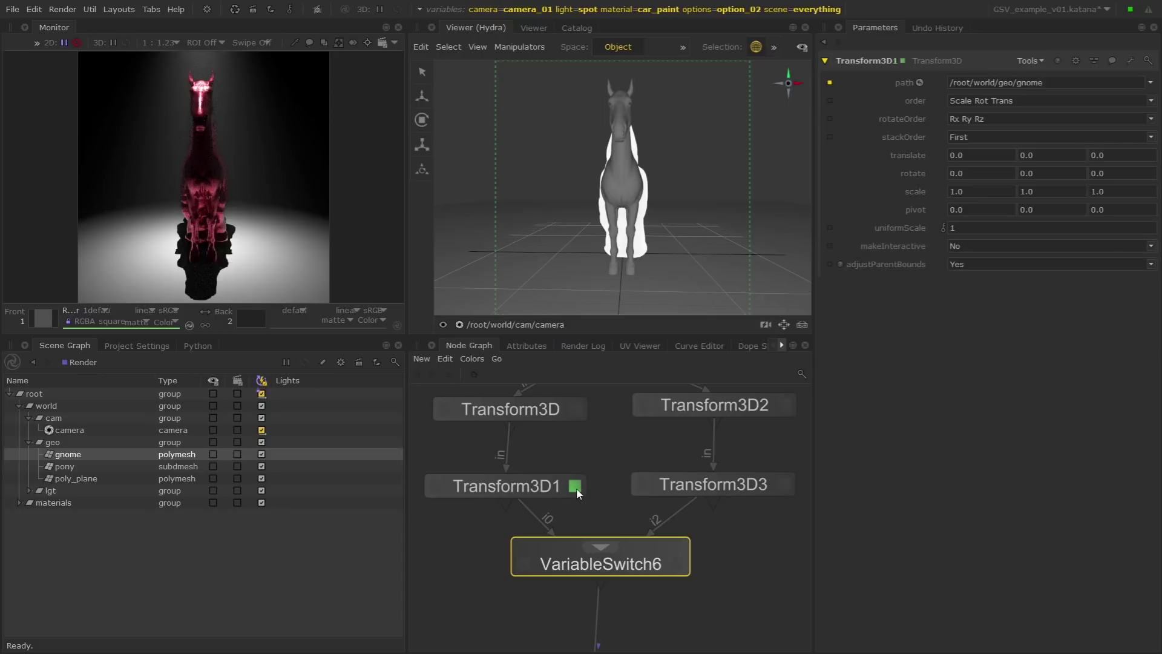
click(985, 241)
click(986, 257)
click(784, 406)
click(970, 243)
click(972, 256)
click(711, 488)
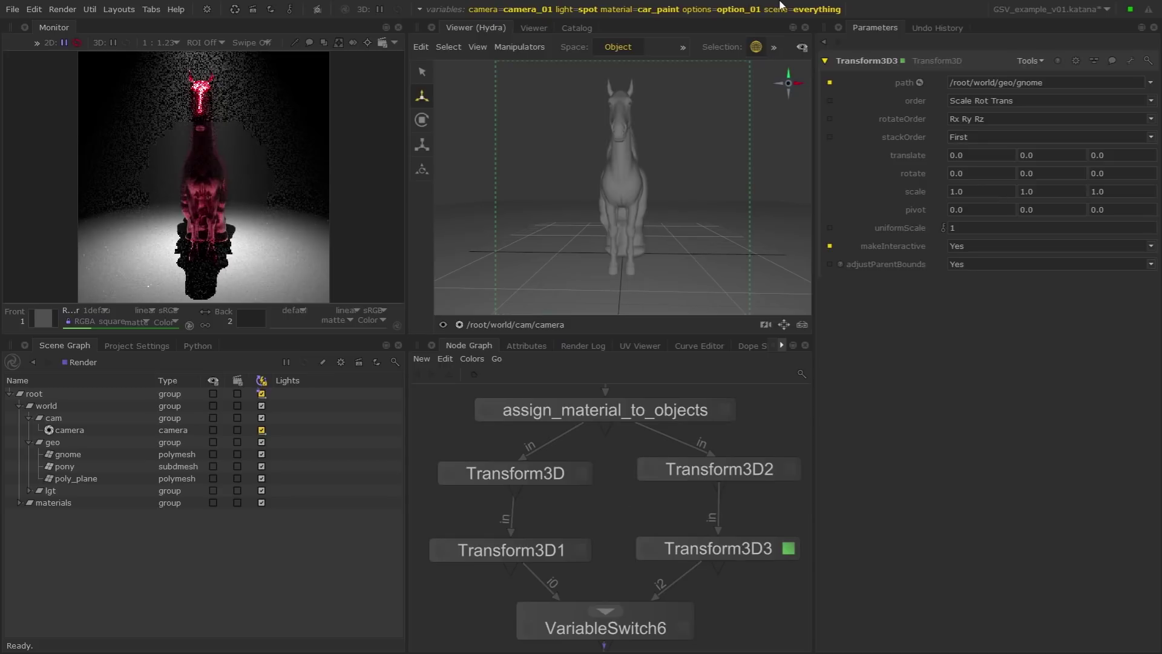
- Under option_01, edit Transform3D and slide the gnome slightly right along X
click(740, 12)
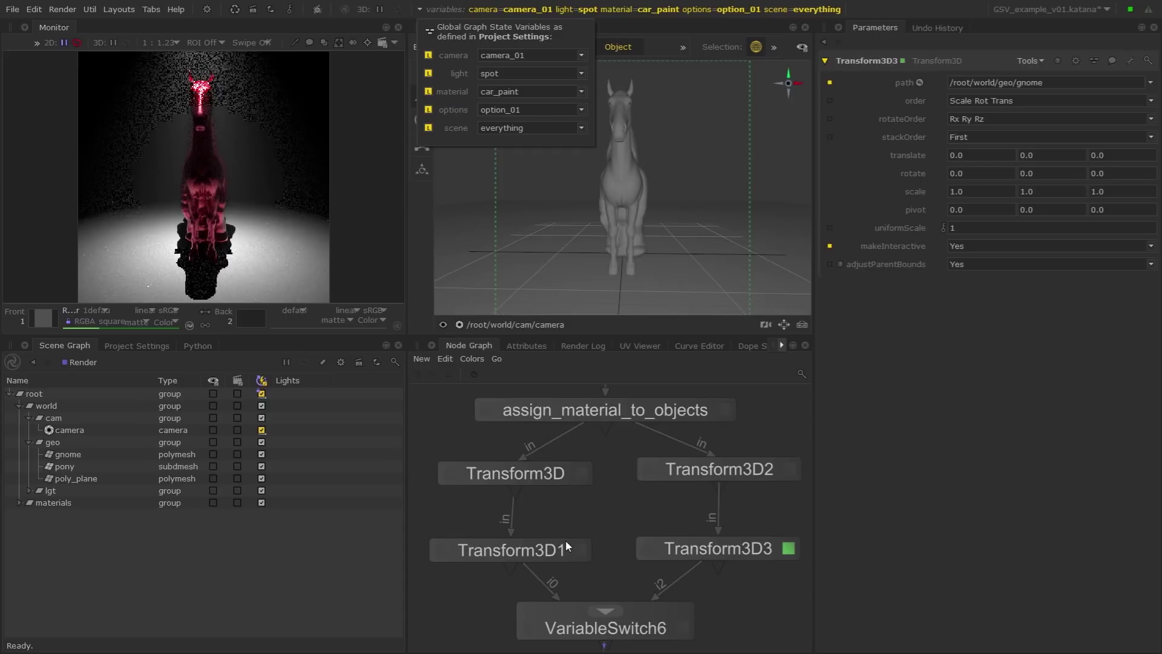
double_click(560, 472)
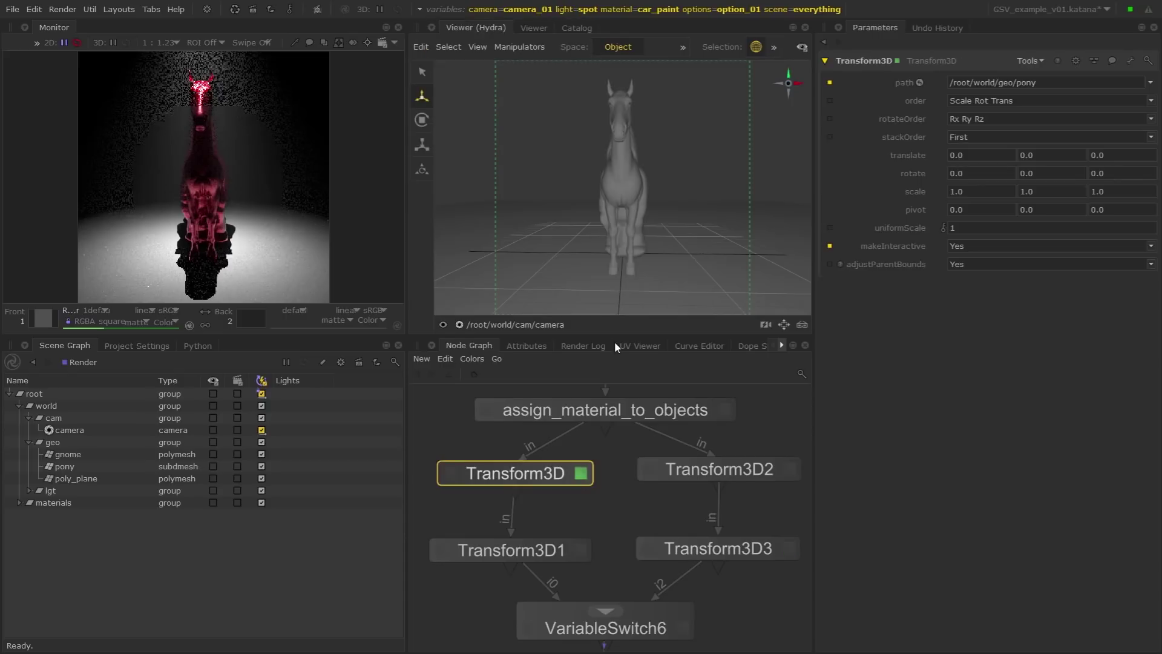
click(623, 182)
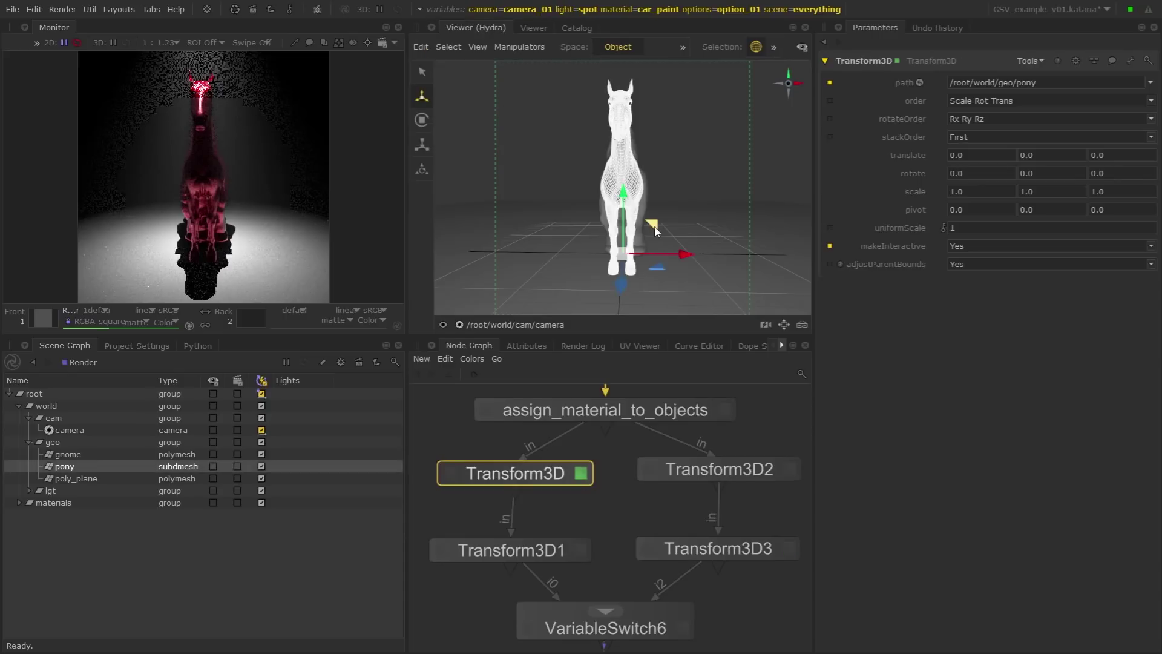
alt+drag(654, 230, 702, 233)
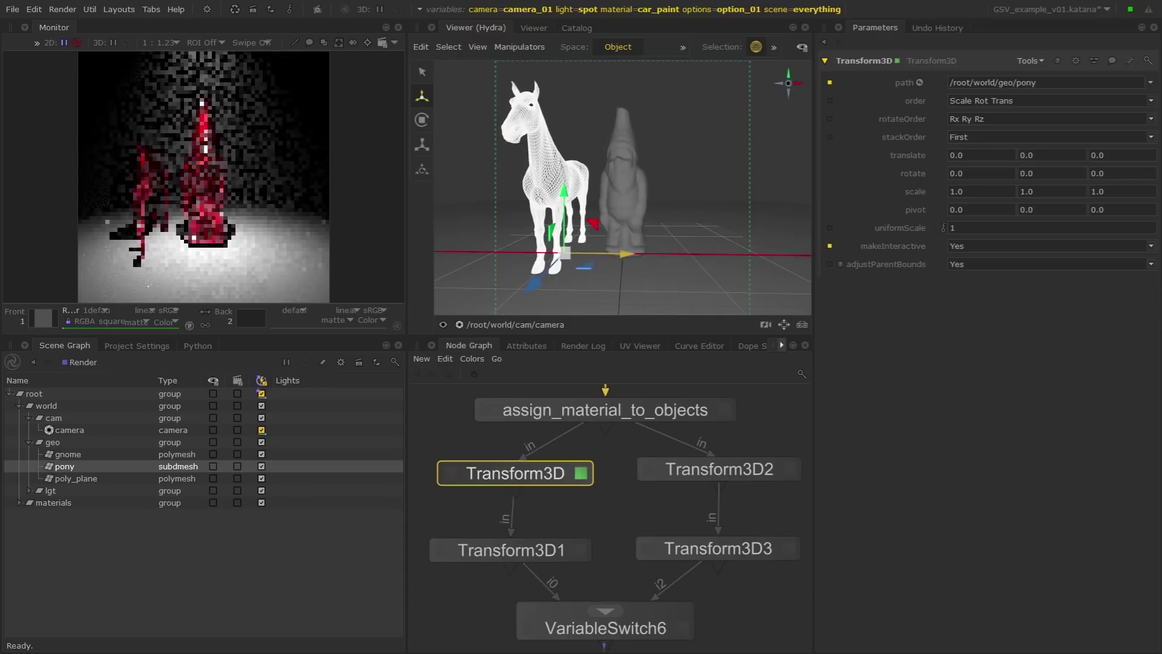
click(653, 253)
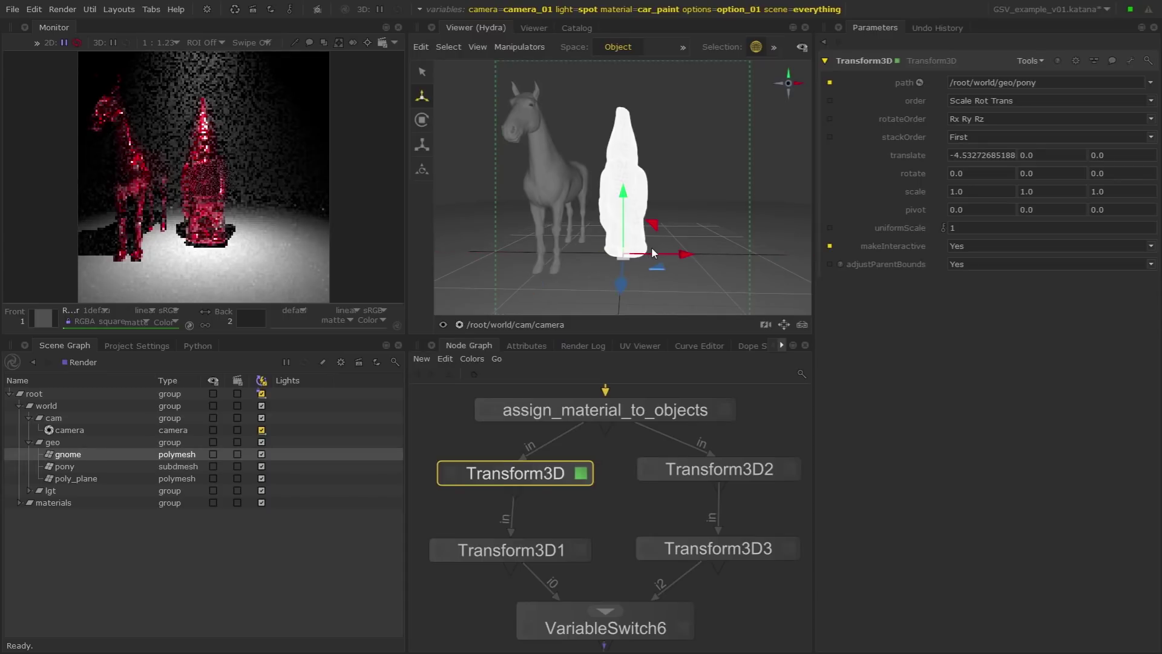
drag(653, 253, 713, 253)
- Edit Transform3D1 and adjust the pony and gnome along X, gnome translate about 3.686
click(582, 552)
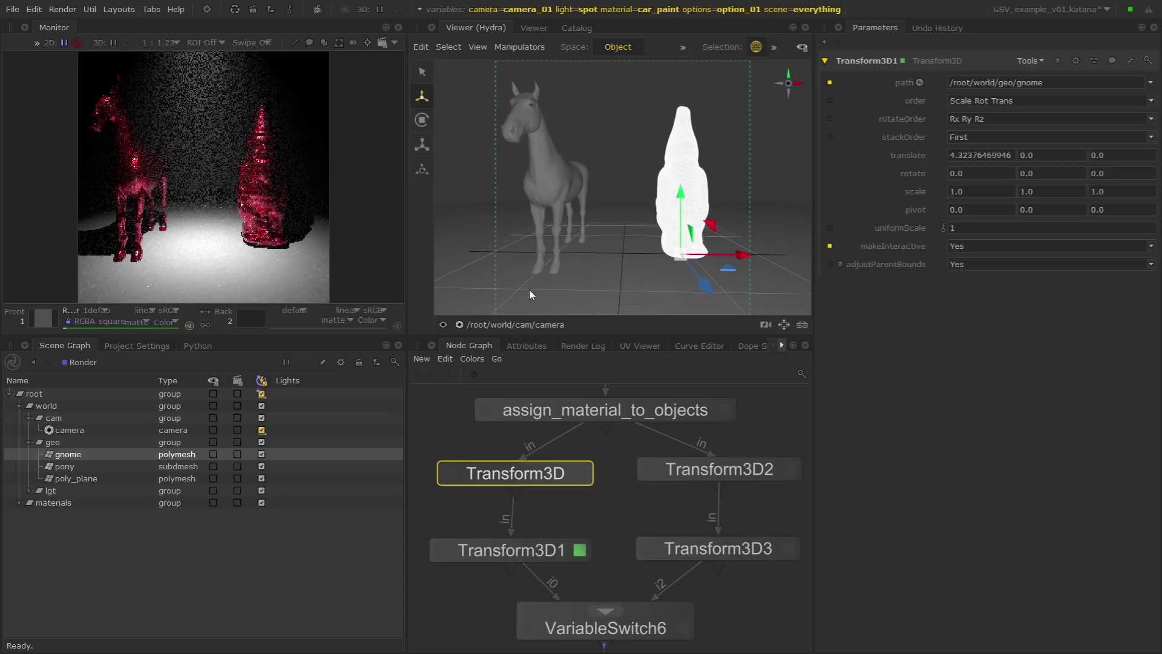
click(549, 174)
drag(623, 253, 662, 210)
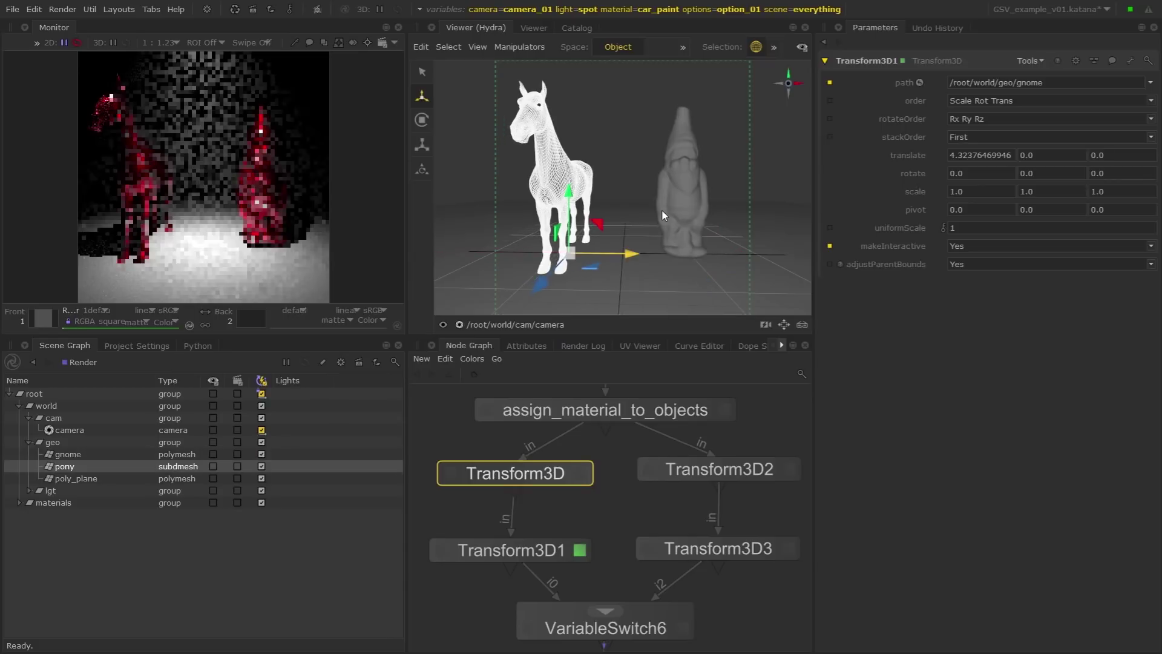
click(662, 210)
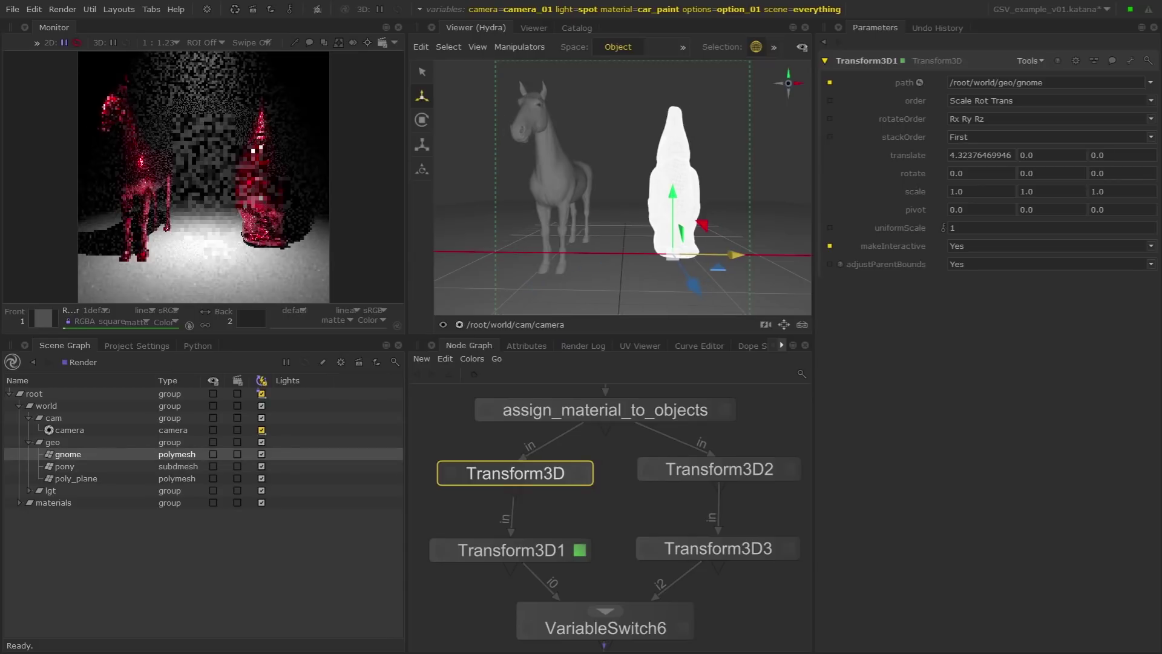
drag(734, 254, 726, 248)
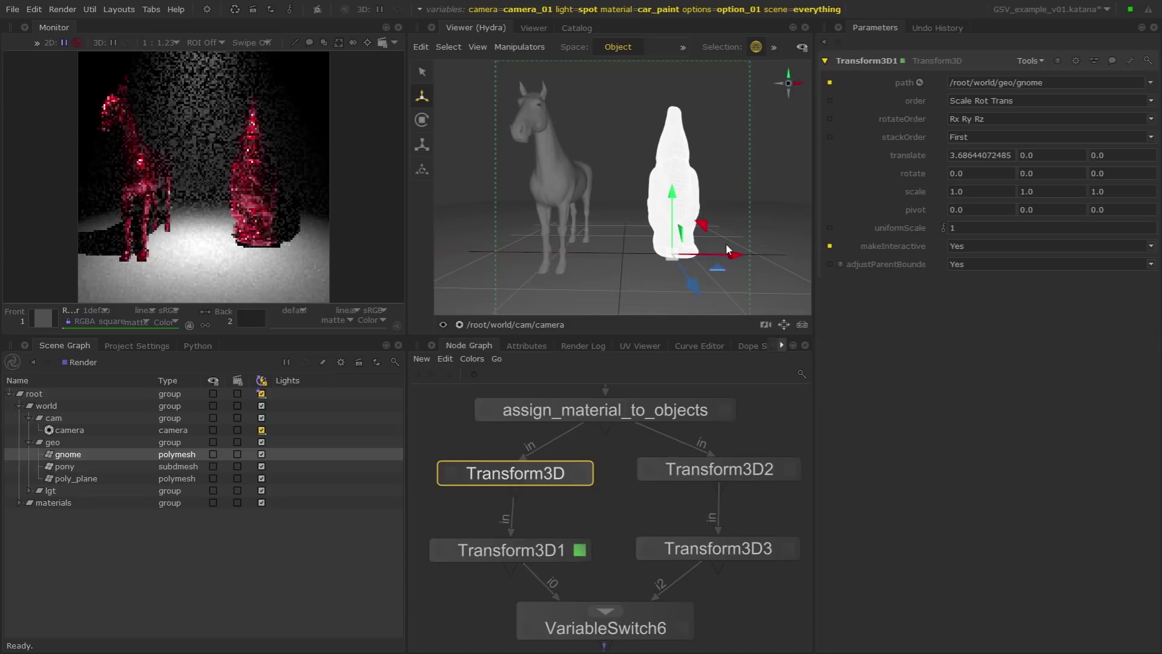
click(746, 14)
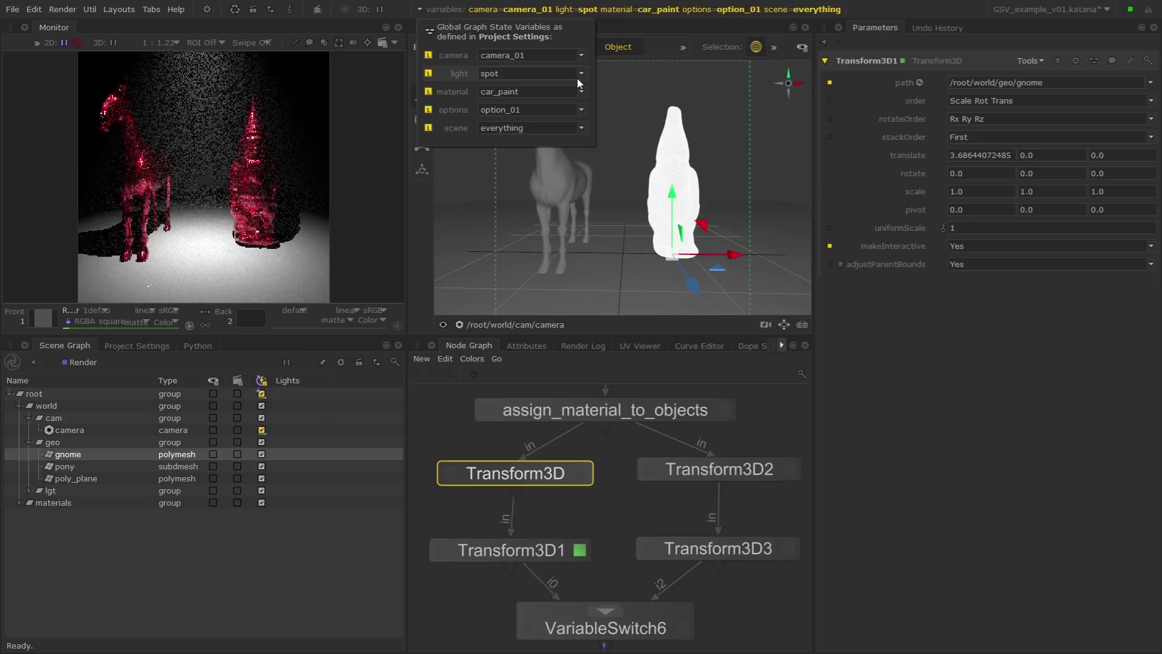
- Switch options to option_02 and, via Transform3D2, move the gnome left and pony right
drag(580, 110, 579, 126)
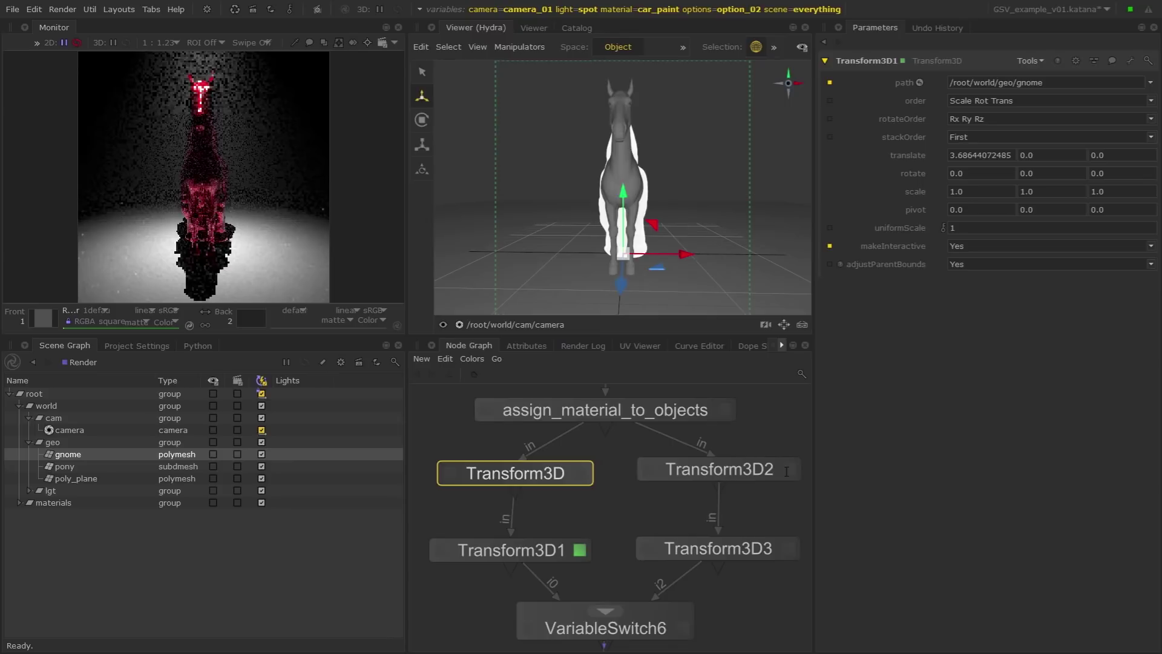
click(788, 470)
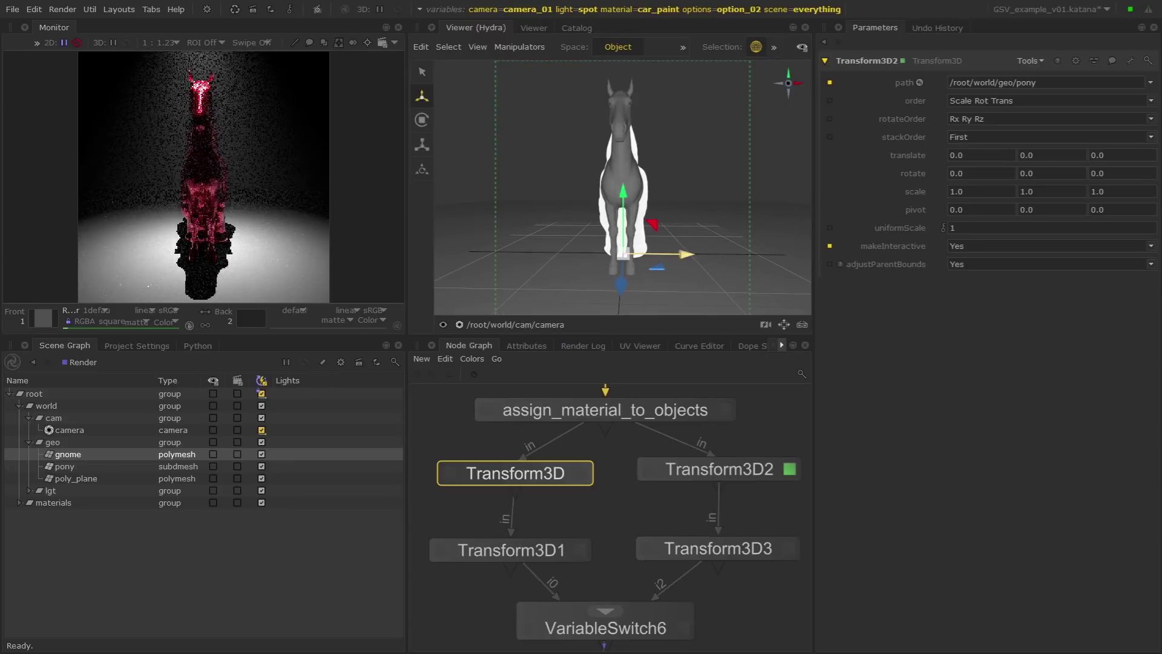
drag(687, 255, 610, 257)
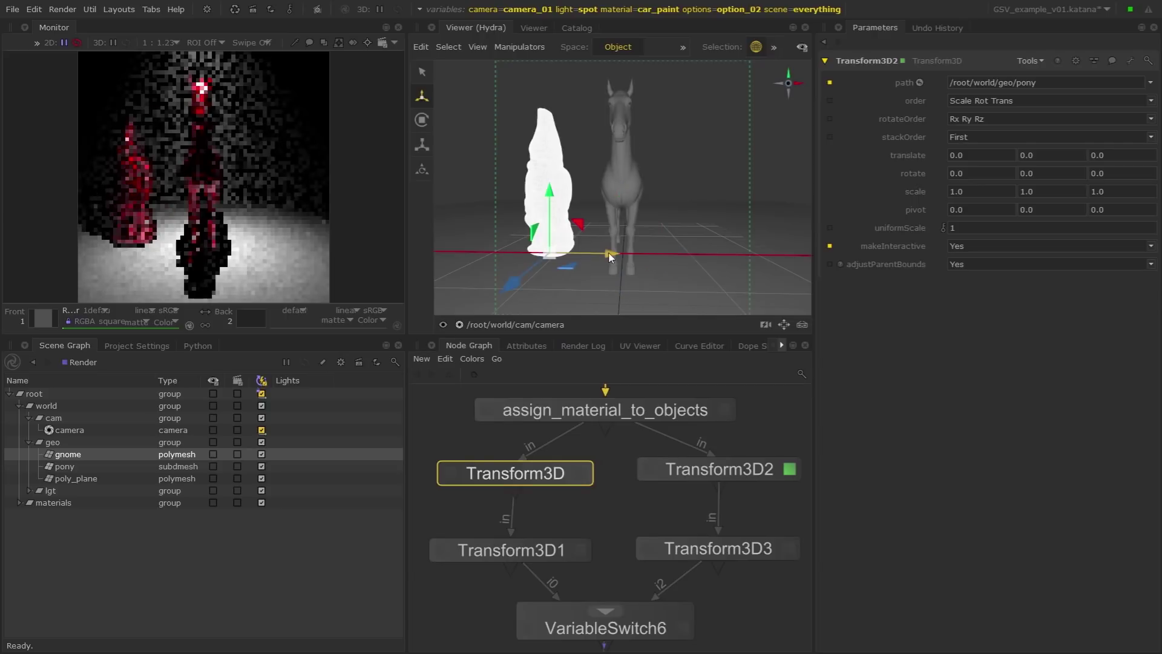
click(615, 263)
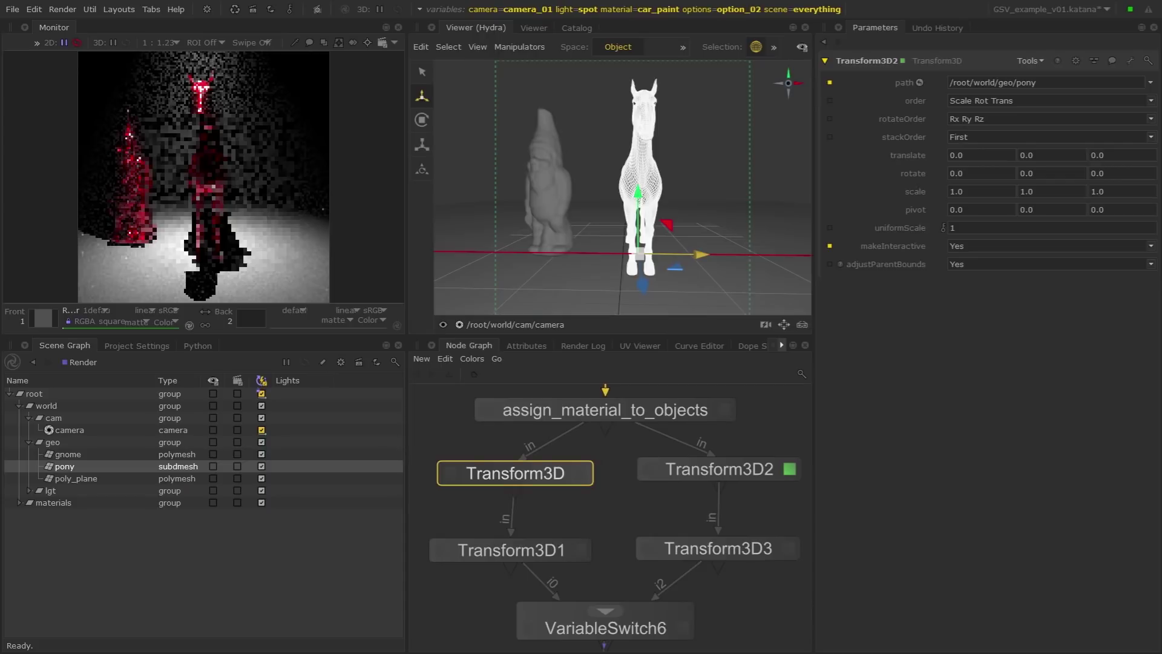
drag(700, 254, 720, 254)
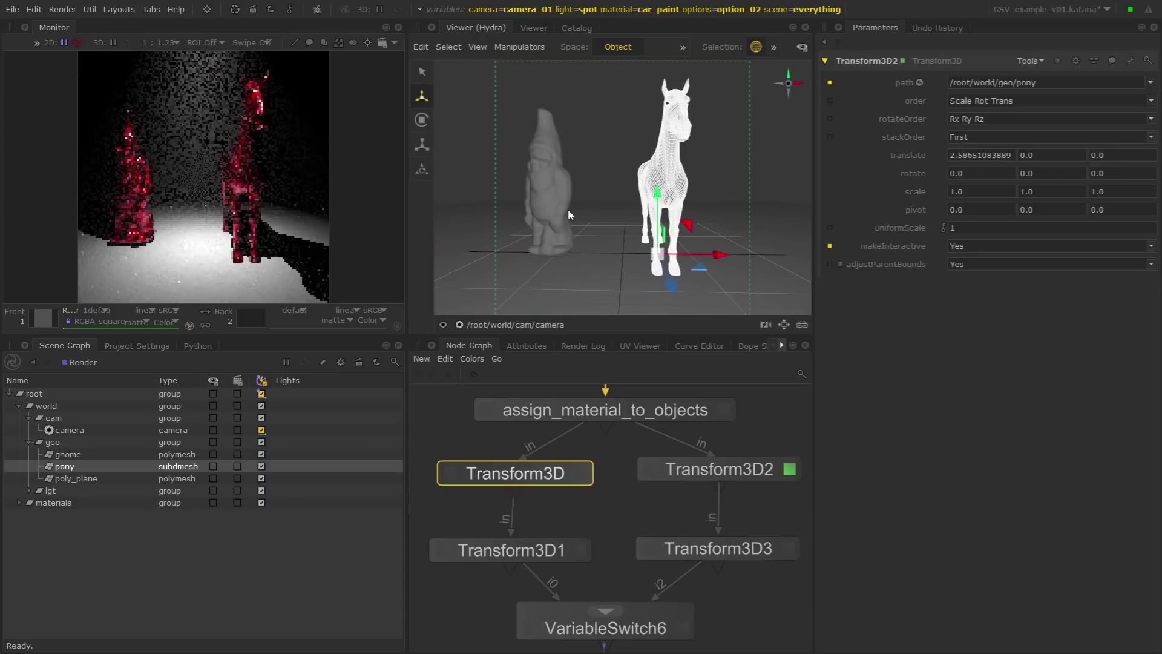
- Rotate the gnome so it leans over to one side
click(567, 210)
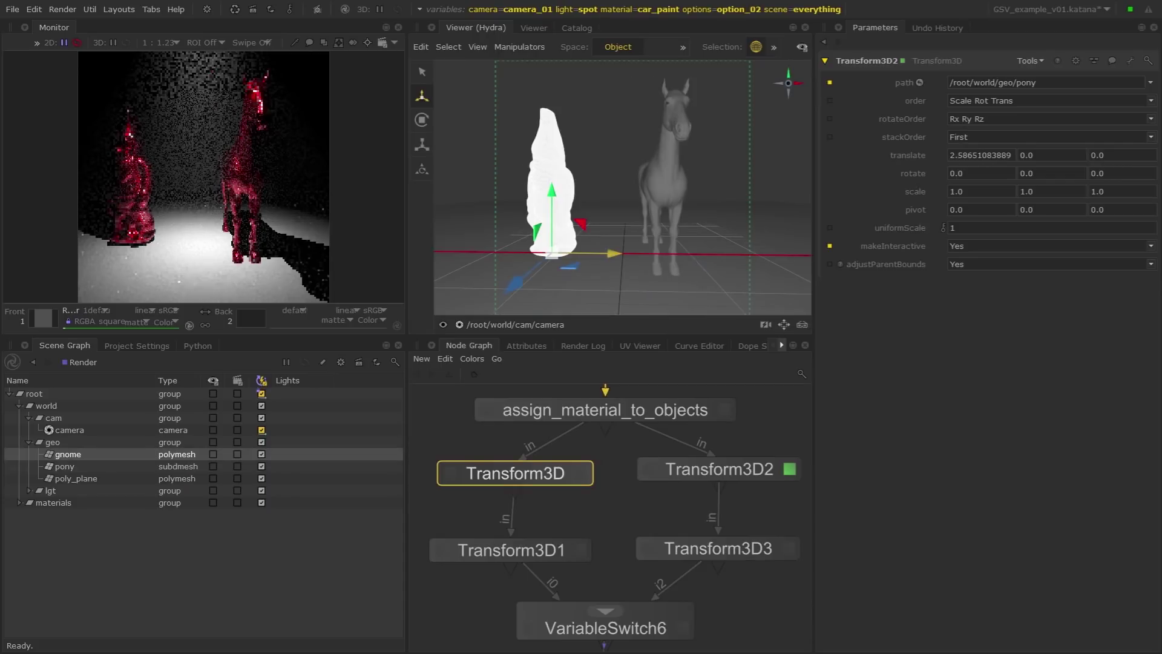
key(e)
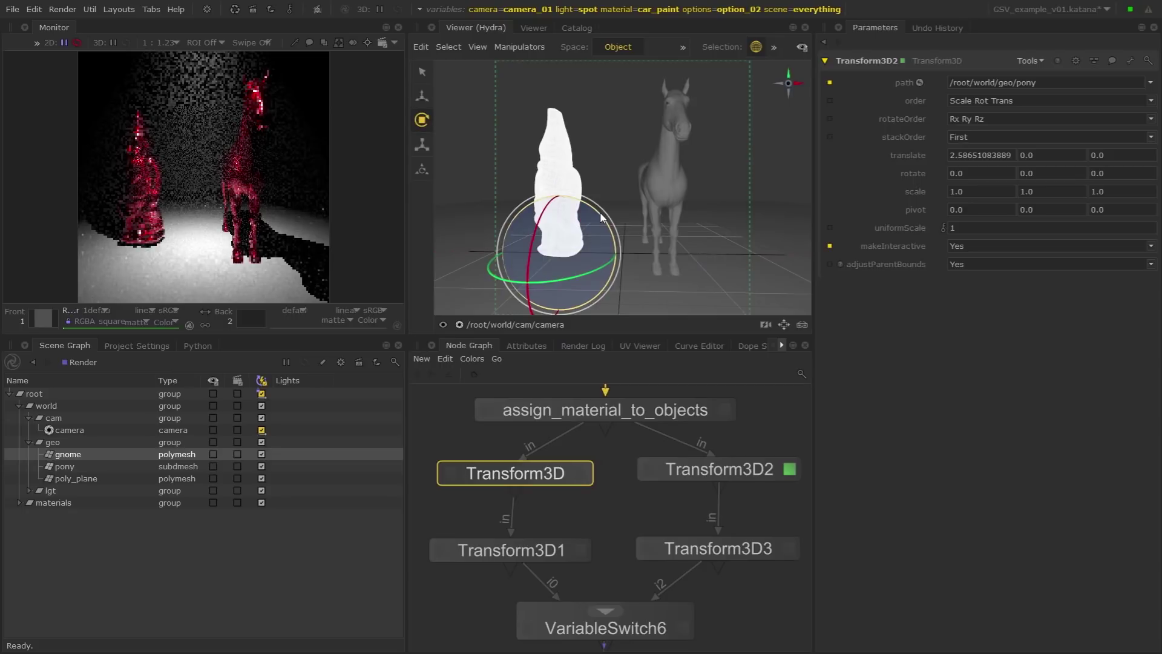
drag(602, 217, 624, 236)
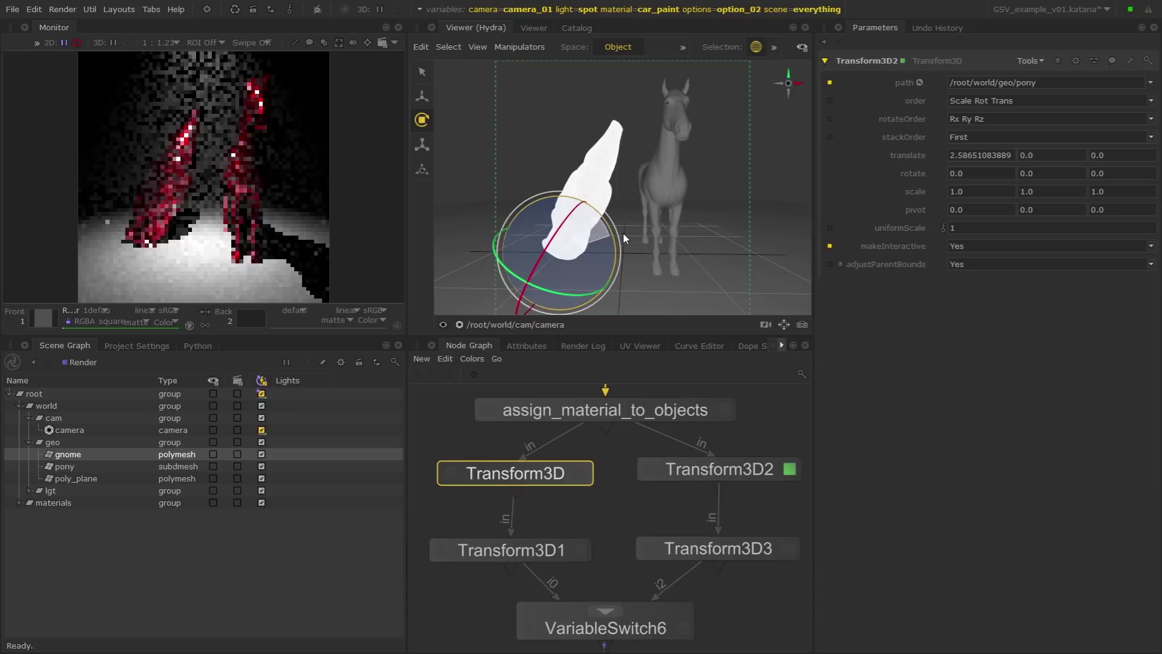
click(690, 10)
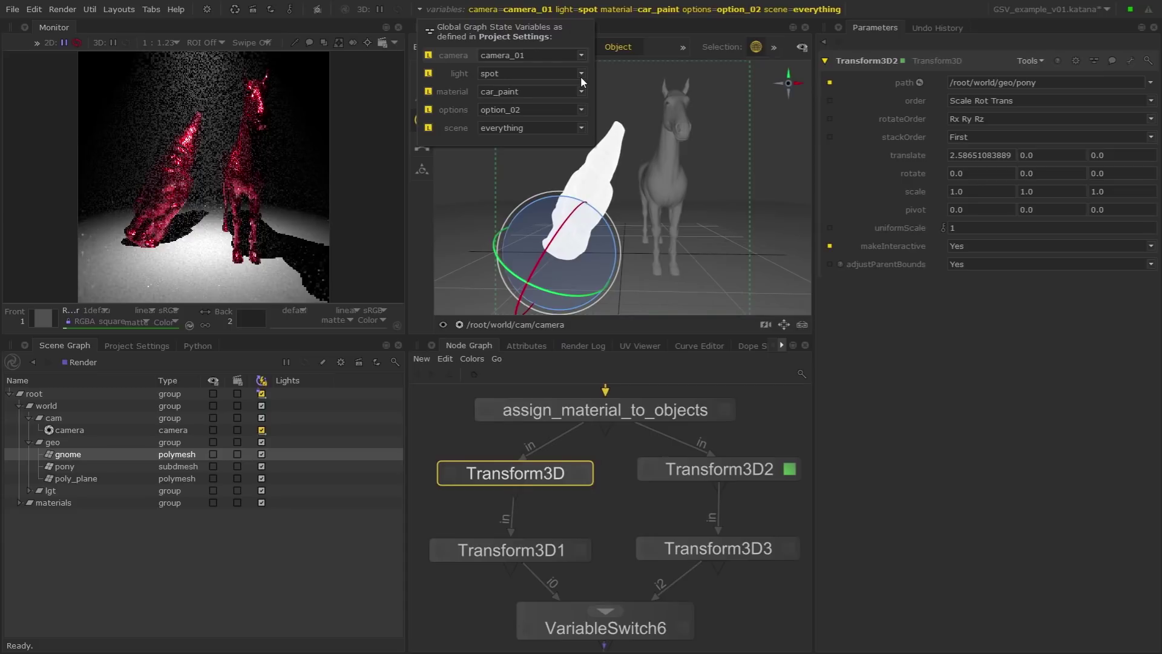
- Return options to option_01 and change the scene variable from everything to gnome
click(580, 110)
click(580, 118)
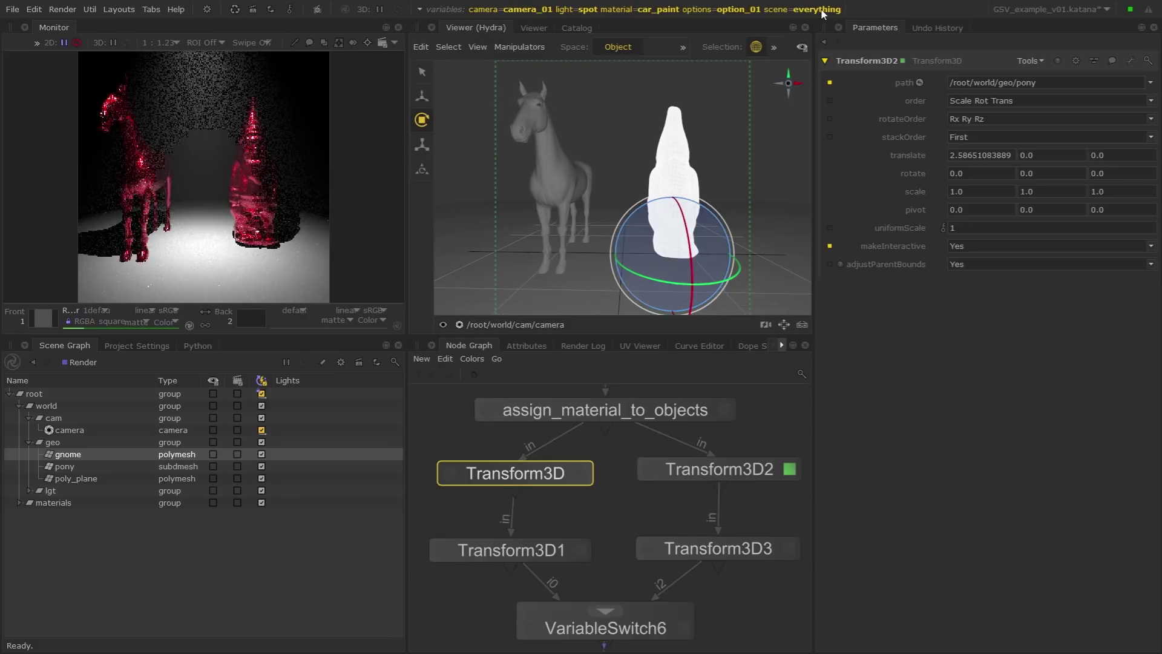
mouse_move(823, 14)
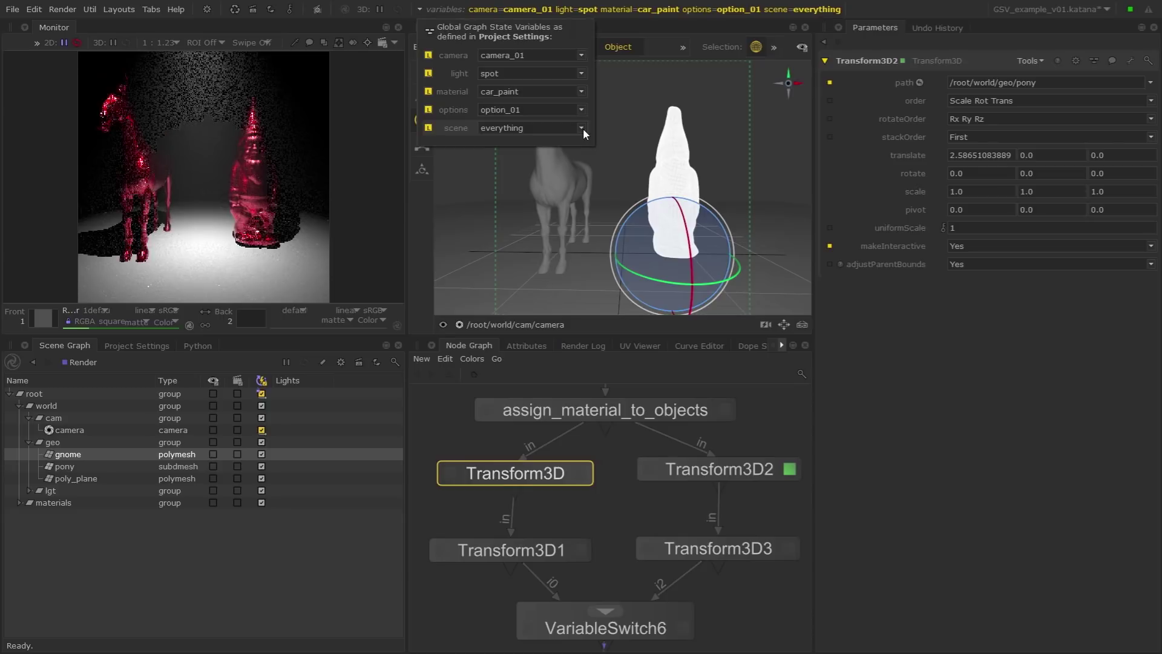
scroll(582, 128, down, 1)
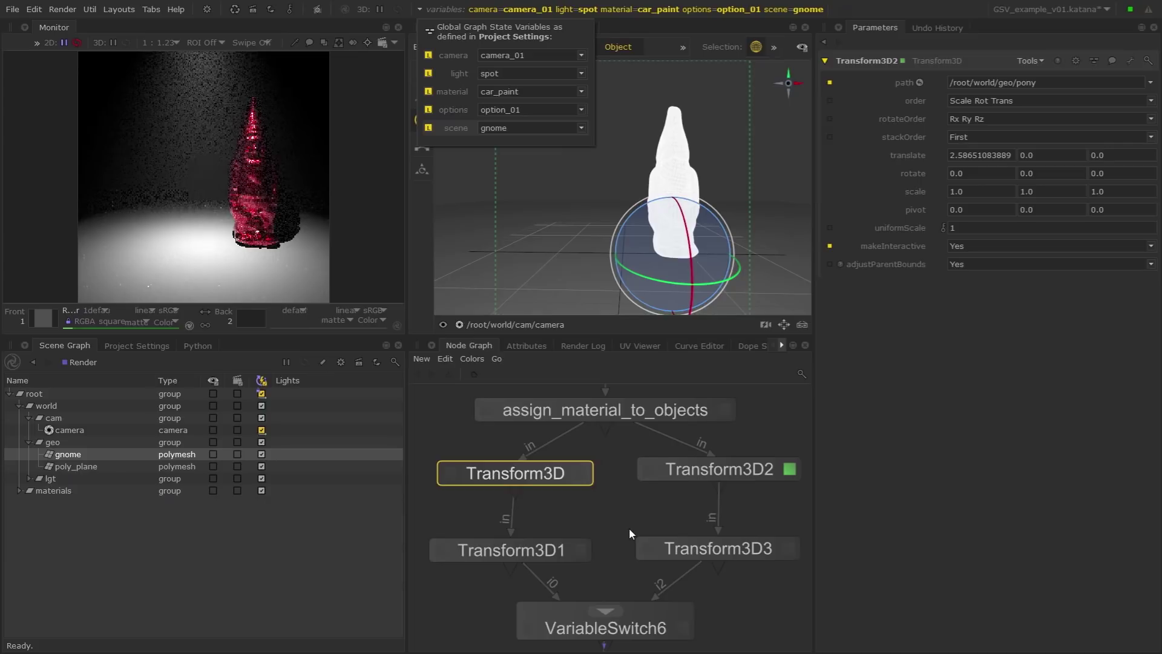
- Maximize the Node Graph and paste VariableSwitch7 above the Render node
key(space)
click(400, 566)
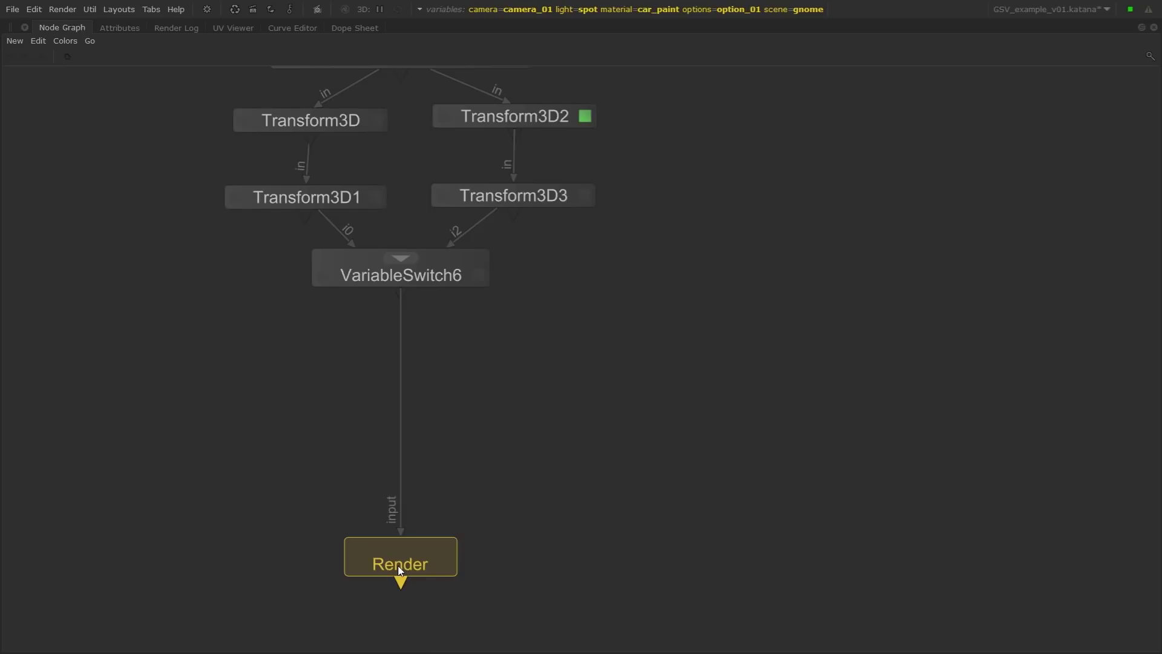
middle_drag(482, 364, 492, 422)
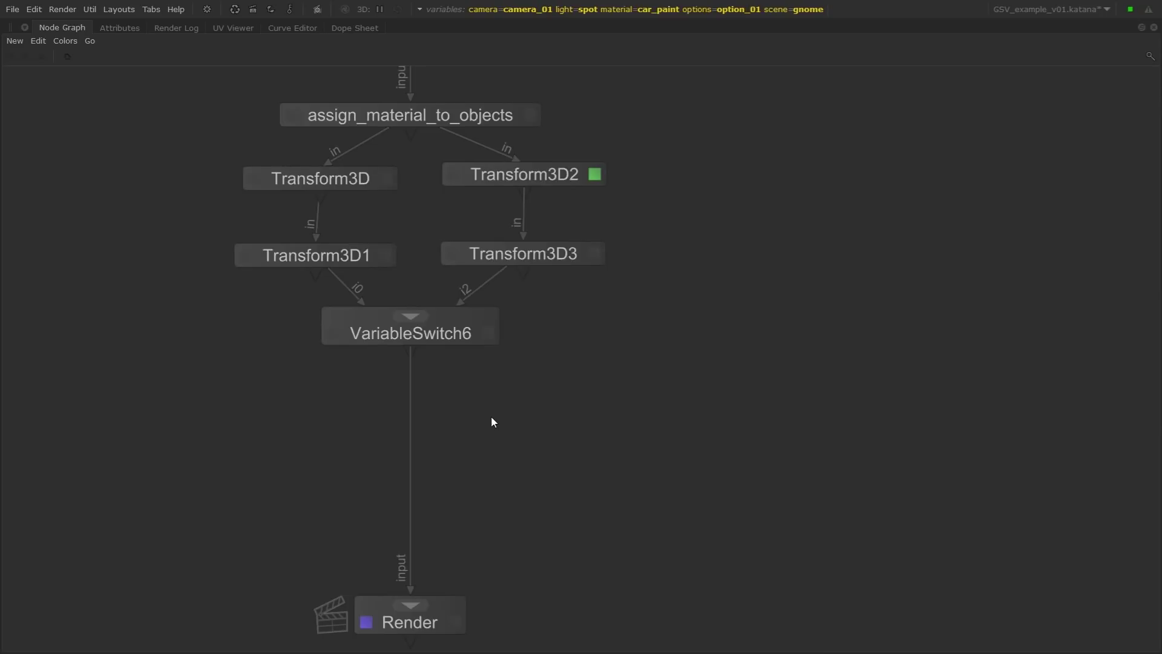
key(ctrl+v)
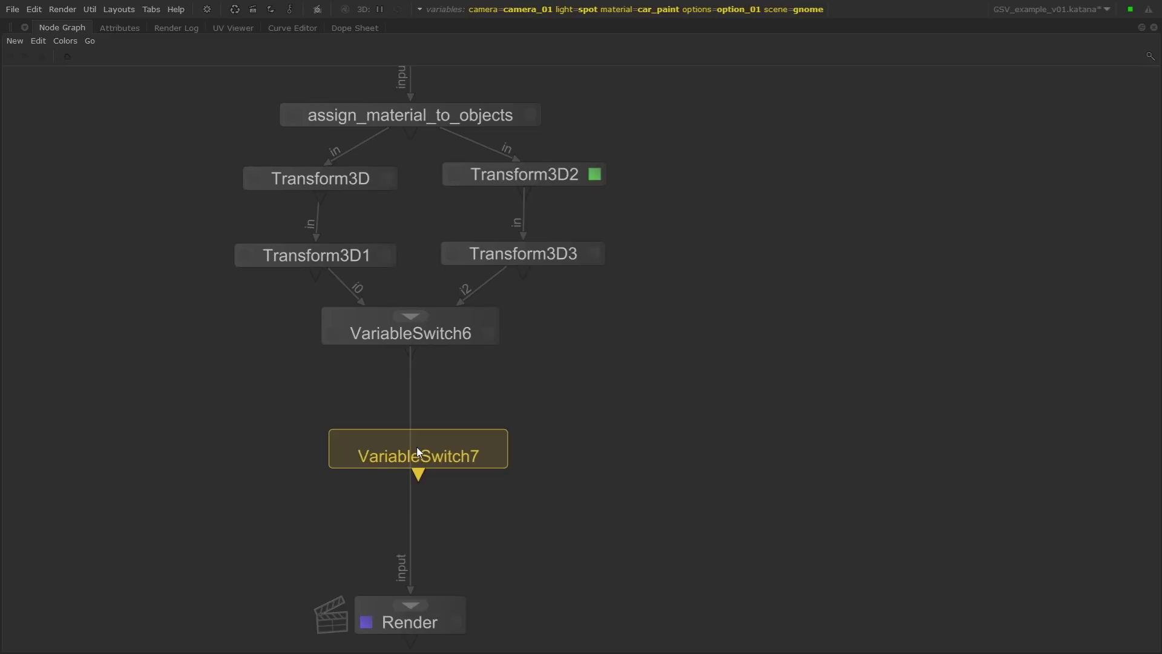
click(383, 448)
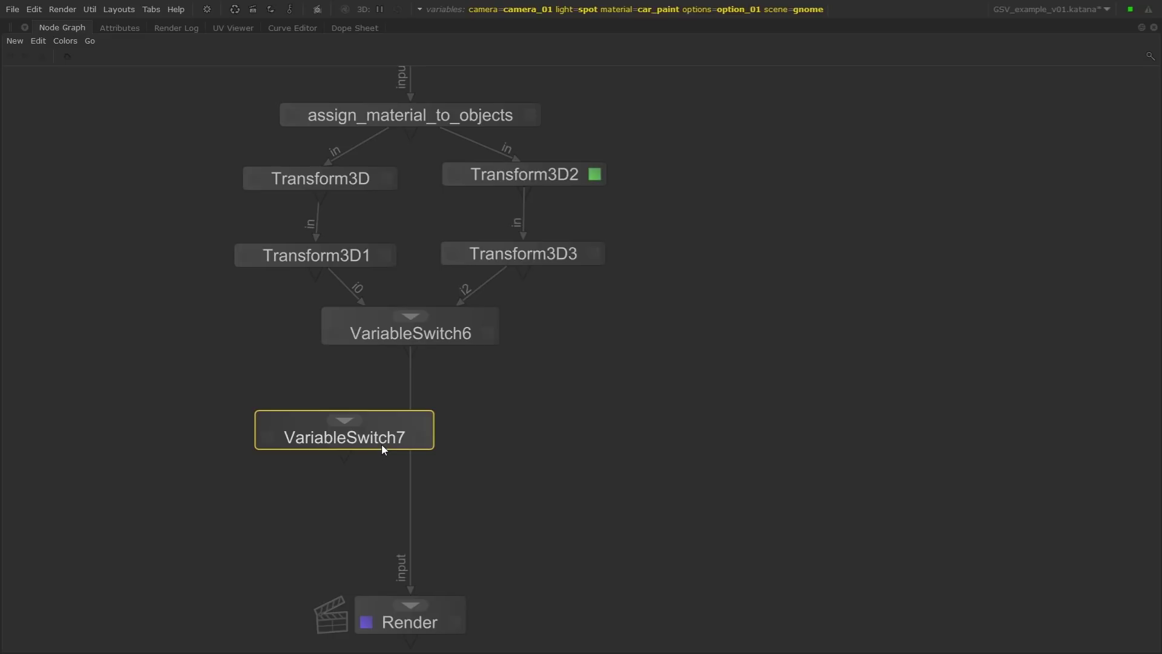
- Connect assign_material_to_objects to VariableSwitch7's i0 and VariableSwitch6 to its i1
click(460, 333)
middle_drag(506, 385, 549, 466)
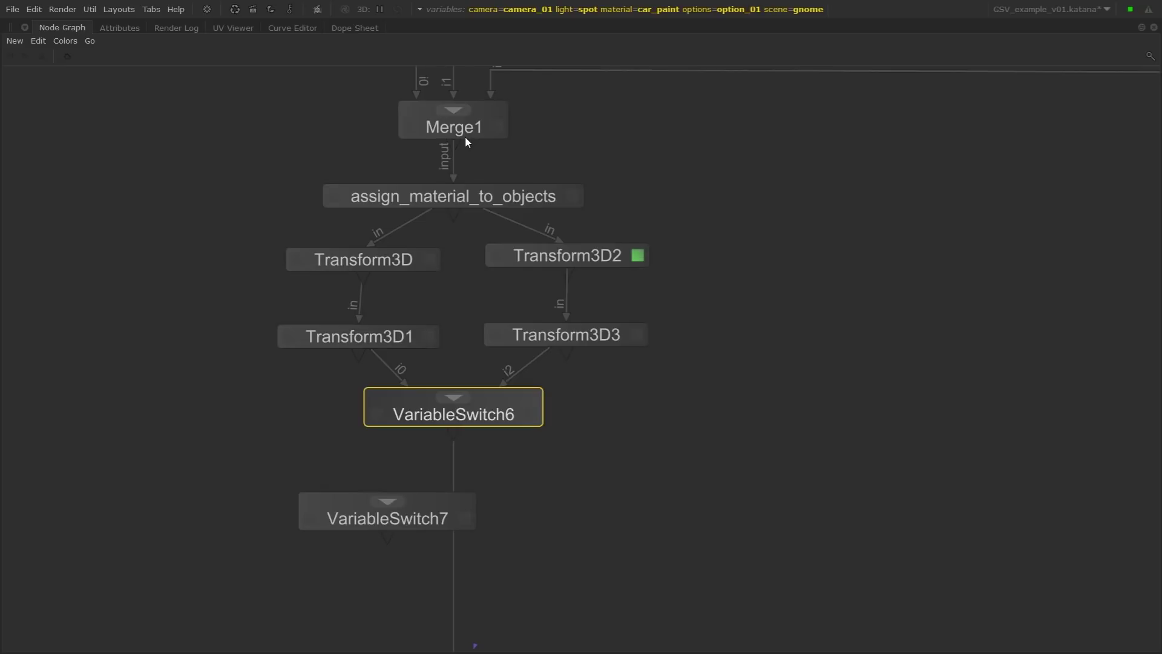
drag(453, 208, 437, 453)
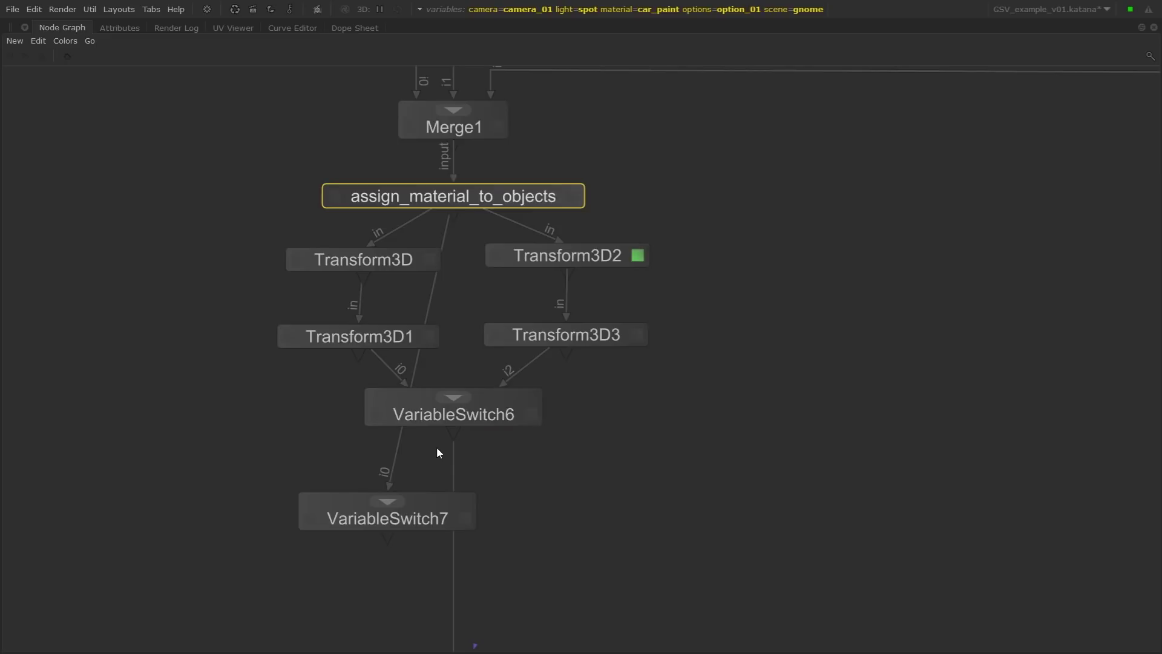
drag(437, 453, 457, 519)
- Rename VariableSwitch6 to options_var_switch
click(477, 416)
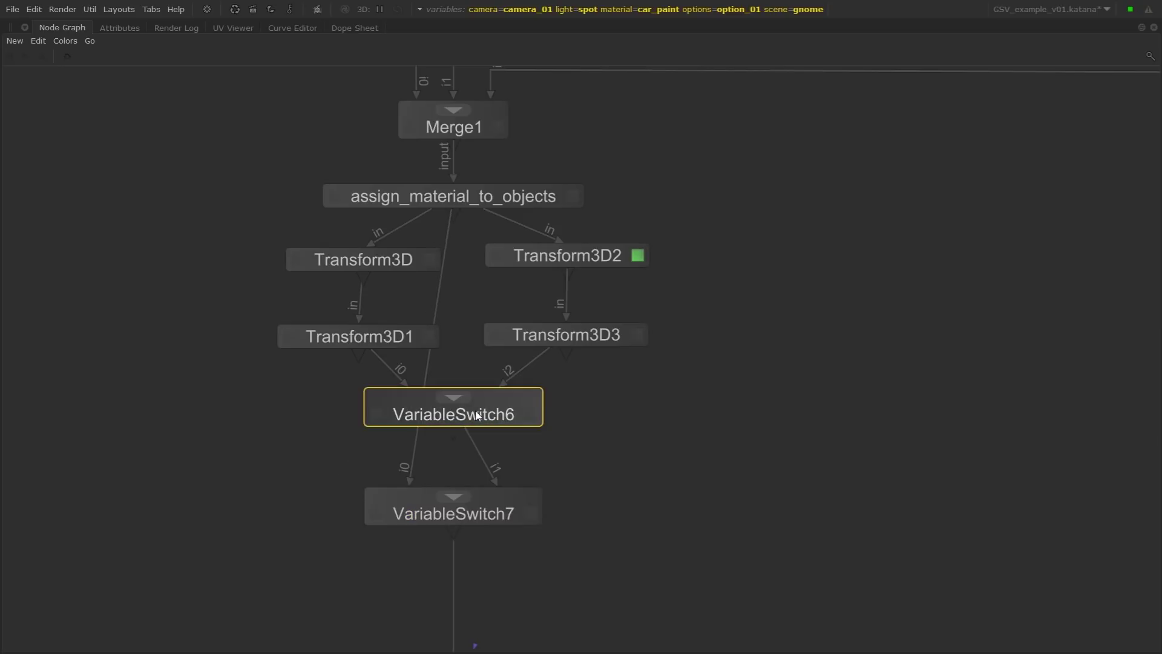
key(n)
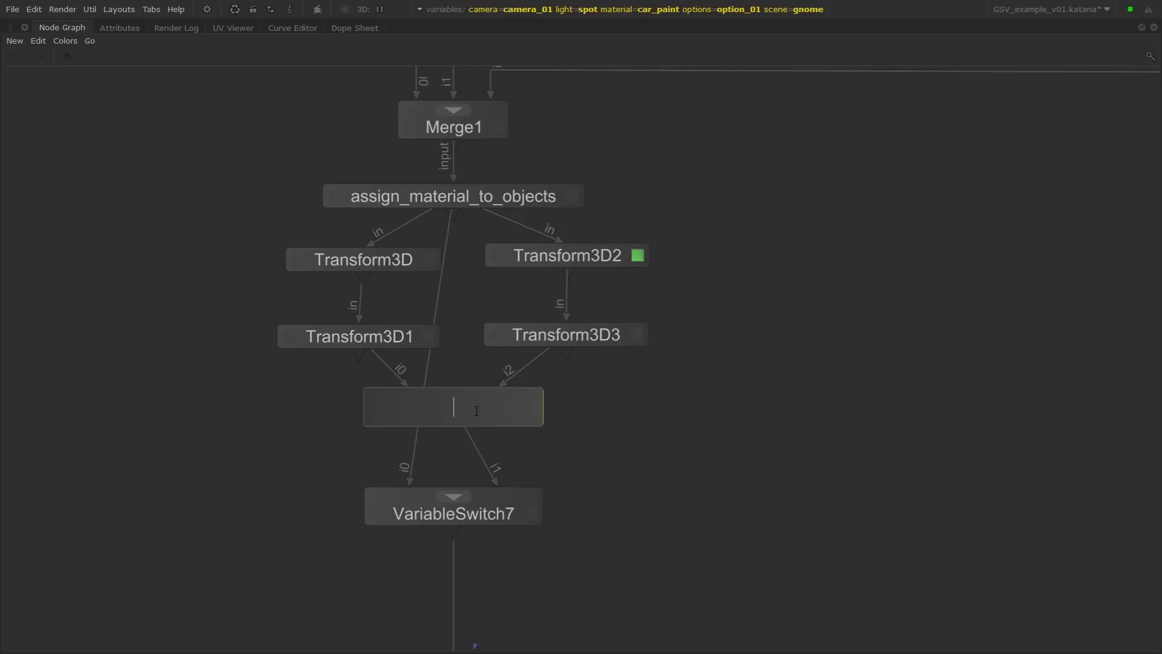
text(options_sw)
key(BackSpace)
key(BackSpace)
text(var_switch)
key(Return)
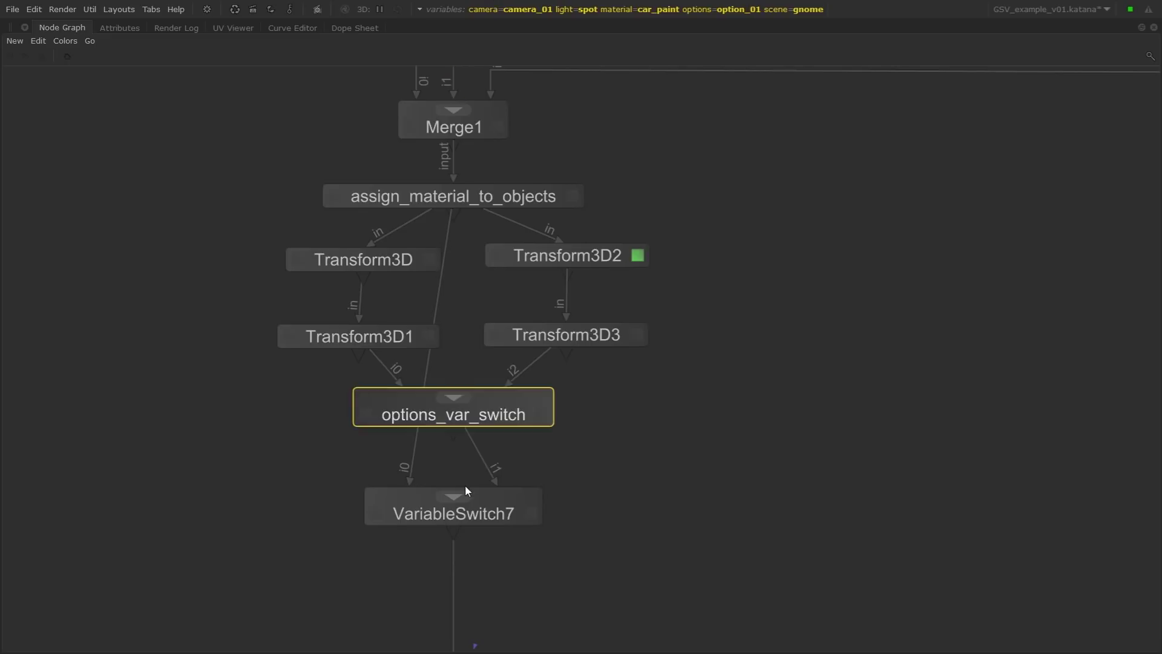
- Rename VariableSwitch7 to scene_var_switch1
click(472, 514)
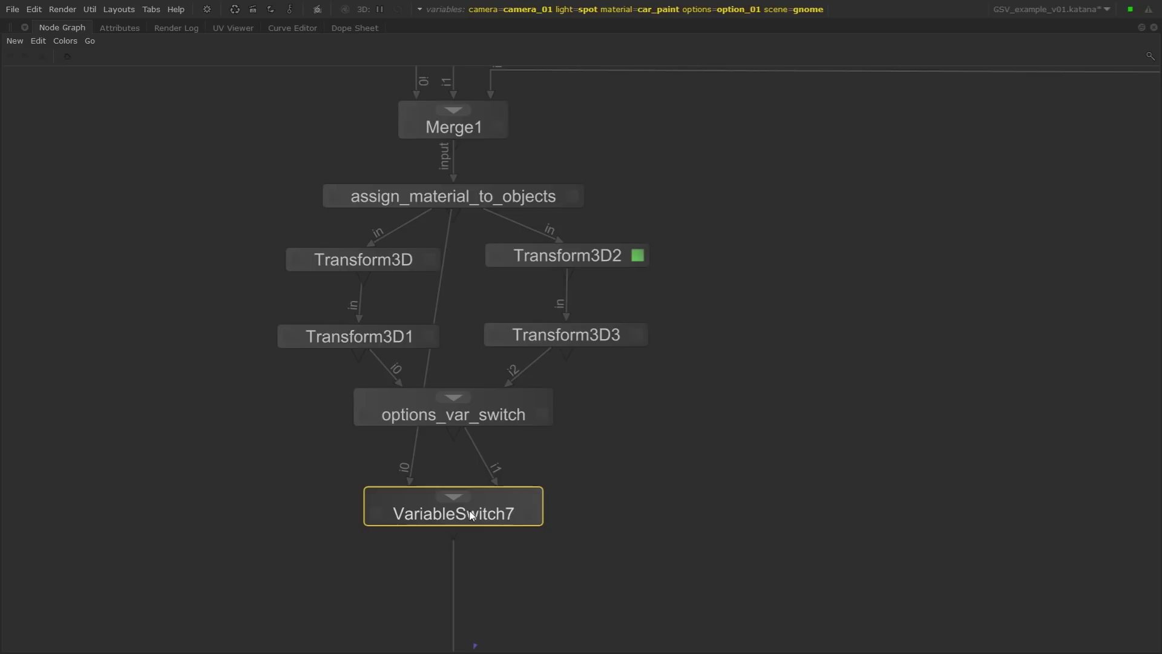
text(nsce)
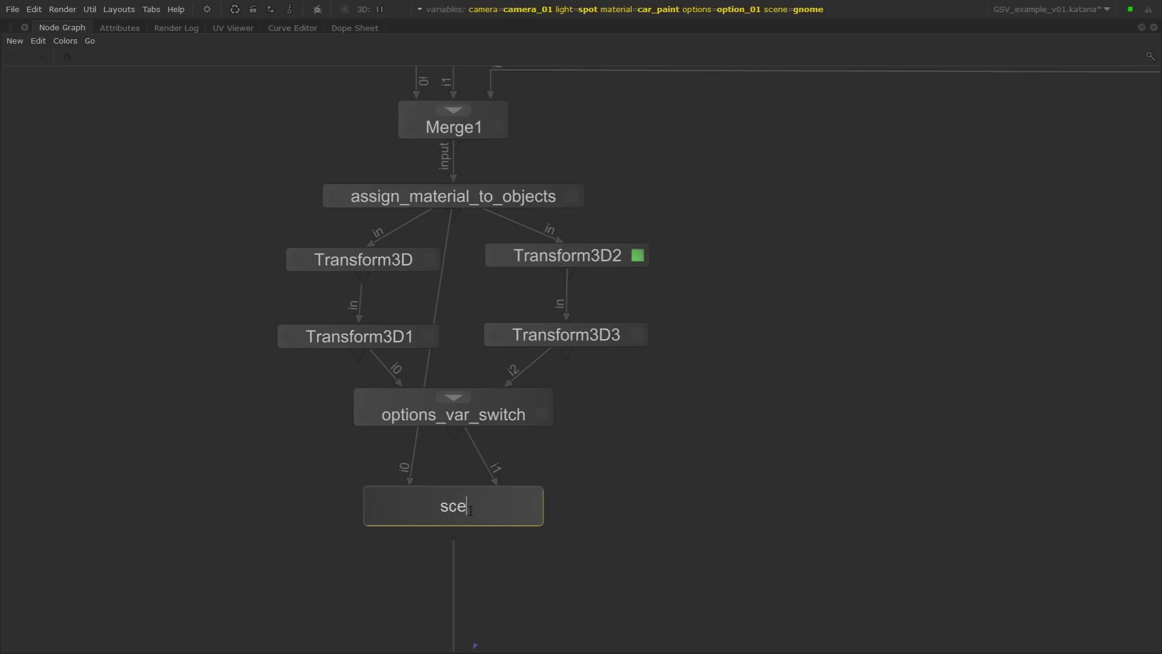
text(ne_var_switch)
key(Return)
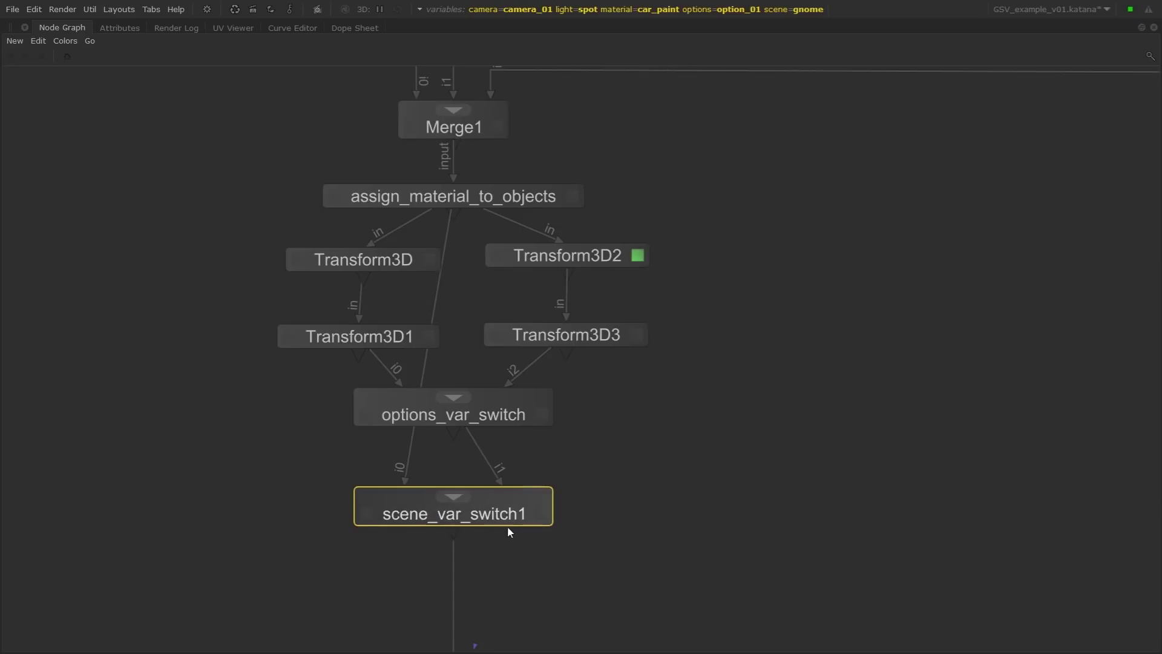
- Set scene_var_switch1's variableName to scene and its i1 pattern to everything
click(543, 513)
key(space)
click(971, 81)
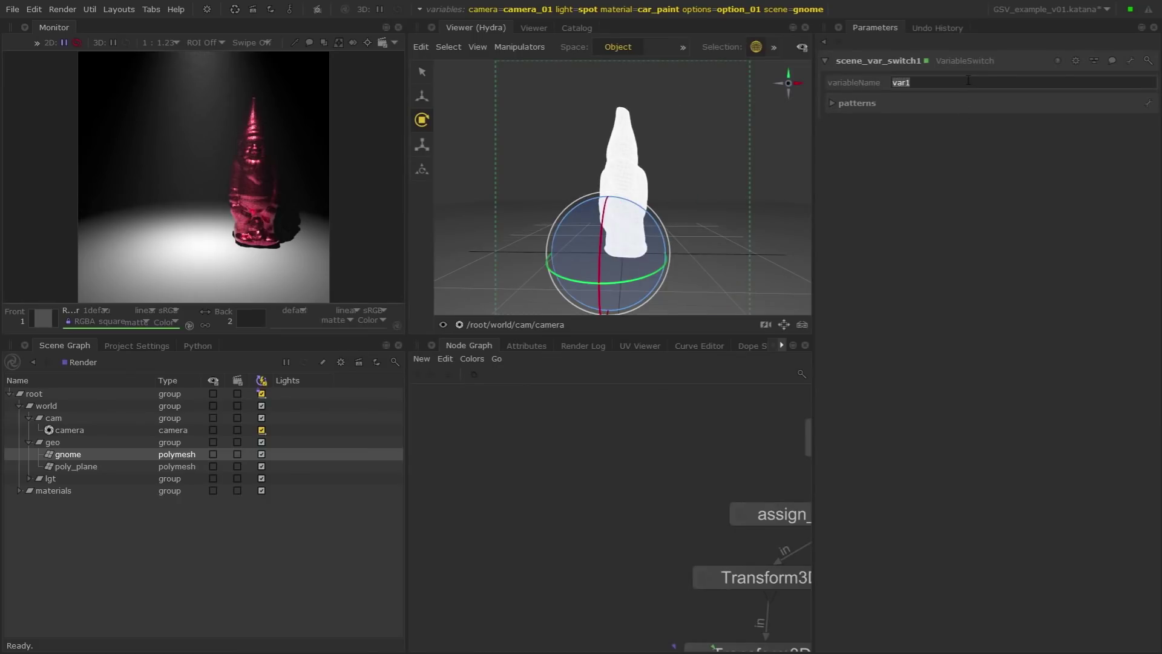
text(scene)
click(866, 103)
click(883, 143)
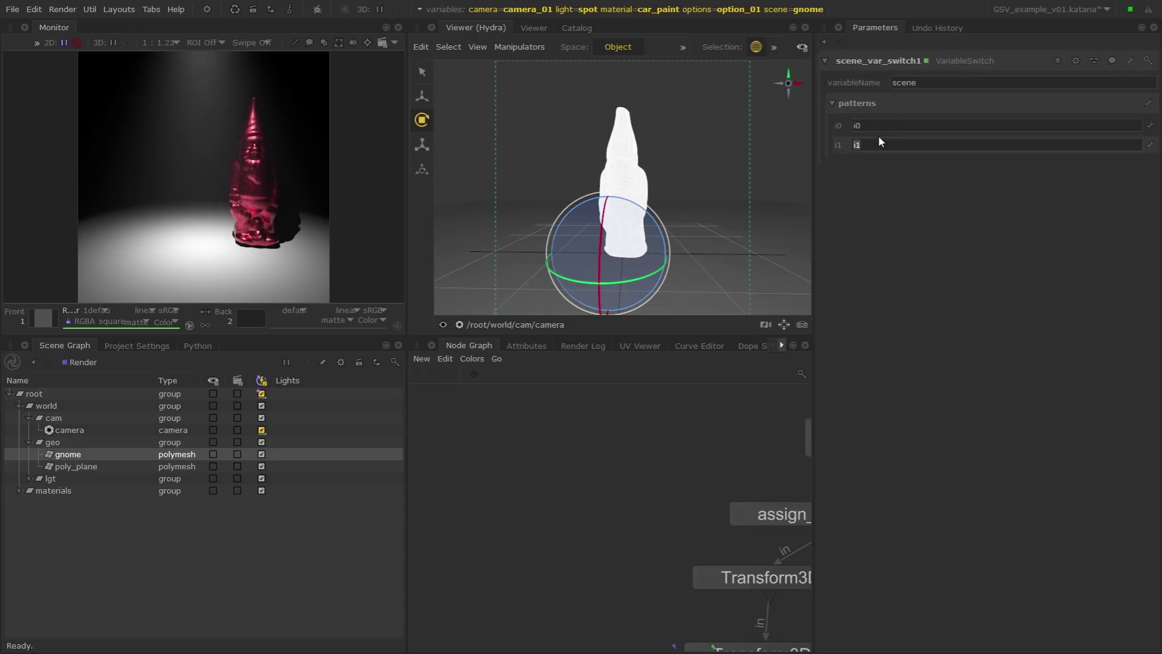
text(everything)
key(Return)
key(f)
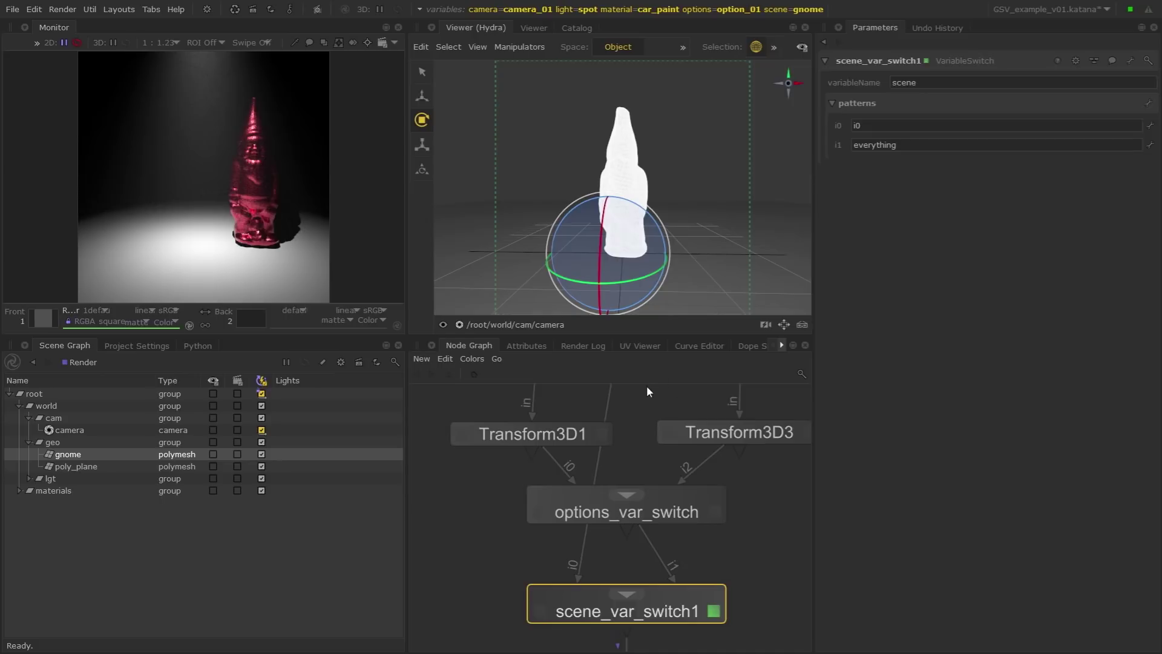
- Start a fresh render of the scene from the Scene Graph Render button
click(86, 362)
click(143, 404)
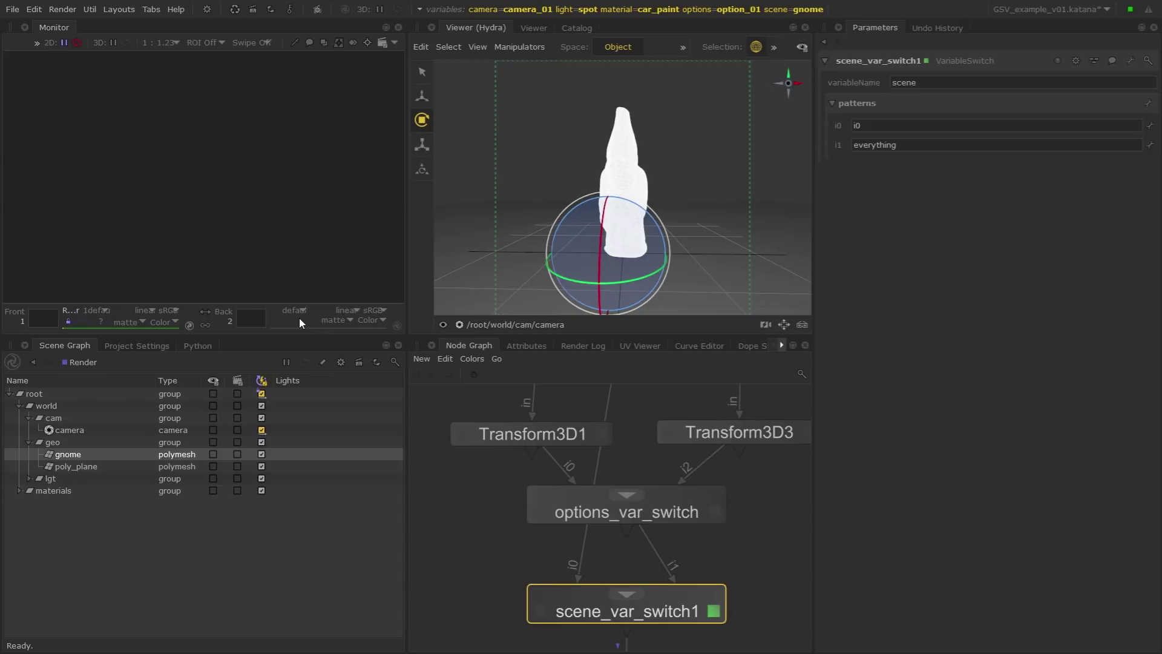
click(510, 216)
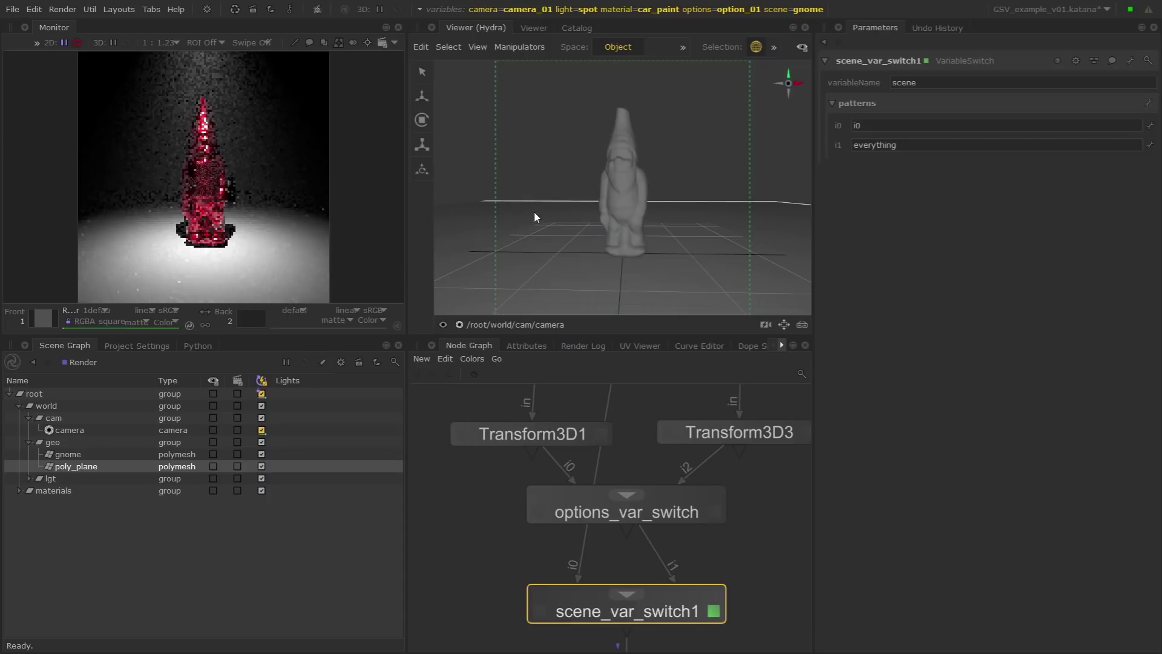
- Set the scene graph state variable to everything in the Global Graph State Variables
click(813, 10)
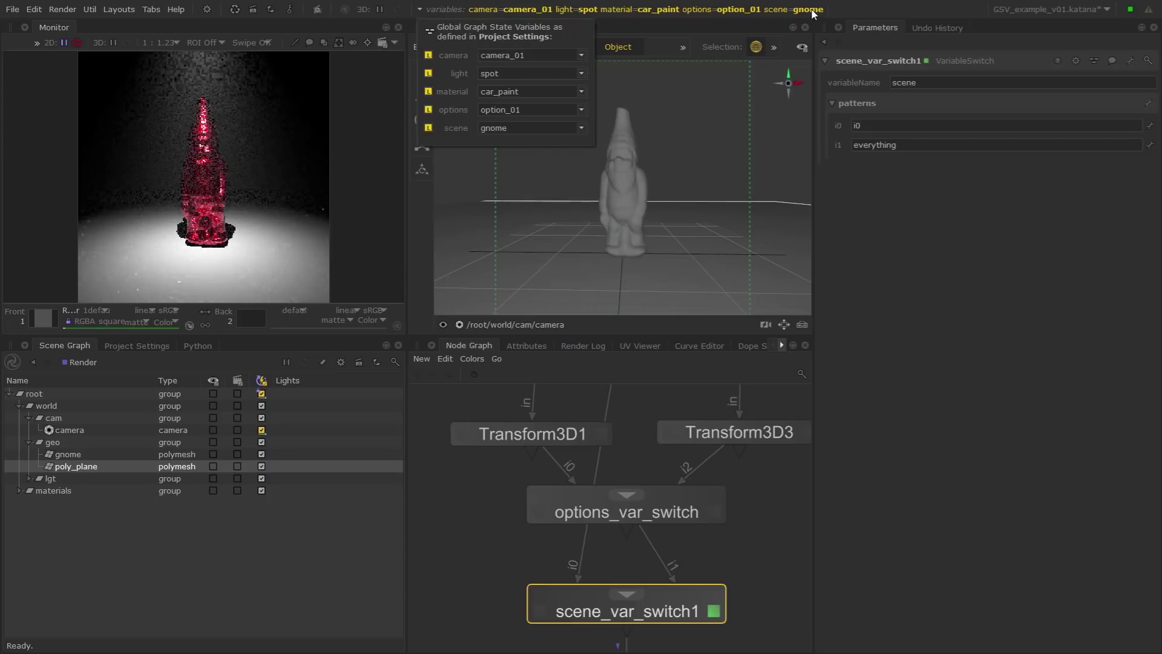
click(581, 129)
click(568, 146)
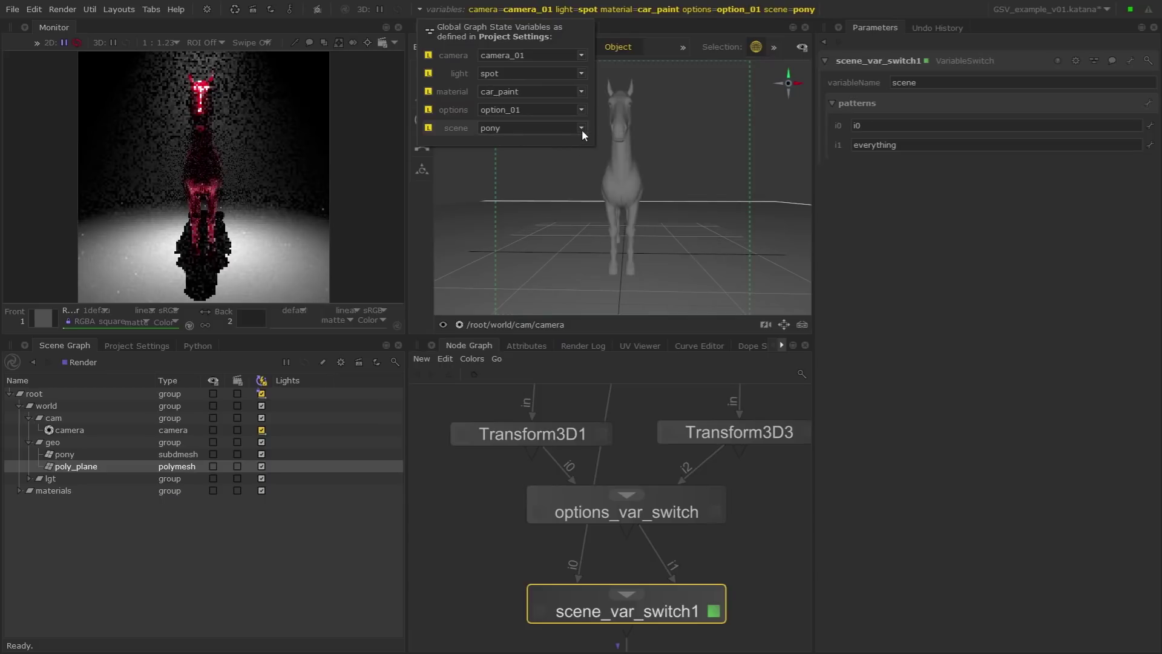
click(583, 129)
click(574, 157)
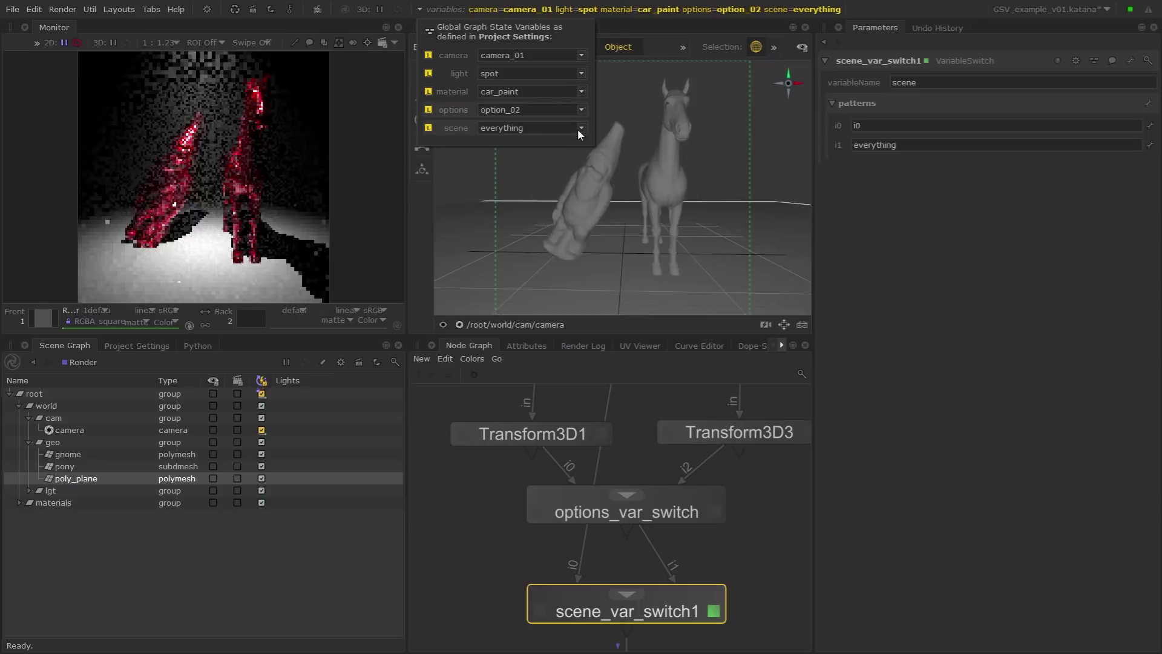
- Set the scene variable to pony and the camera variable to camera_02
click(579, 129)
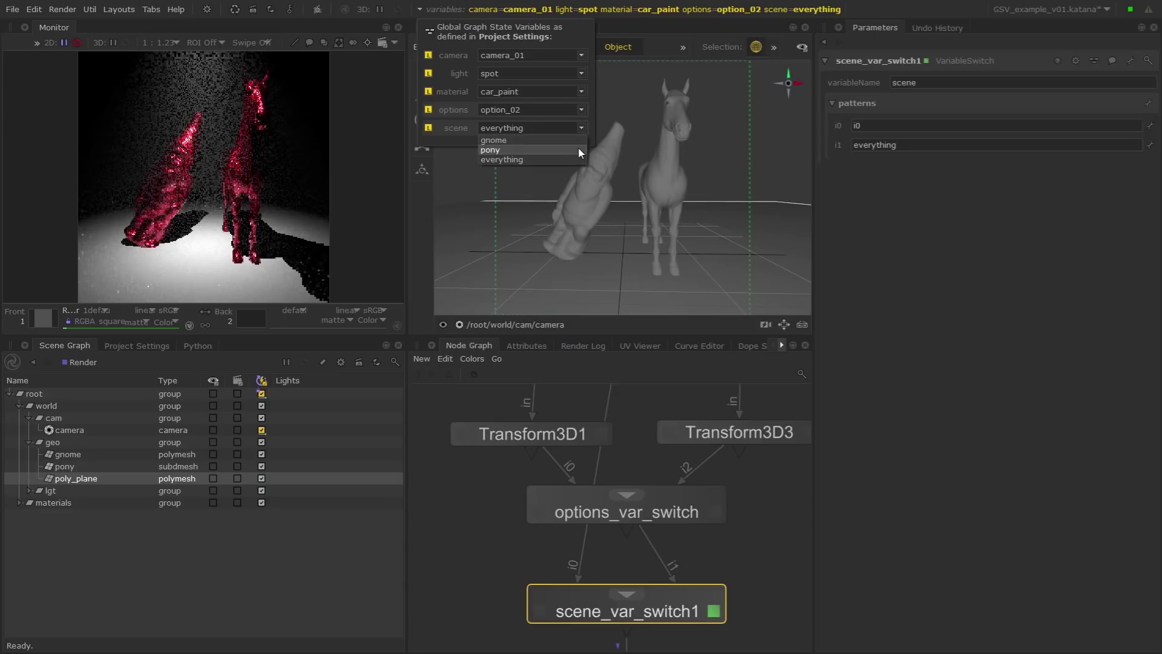
click(579, 147)
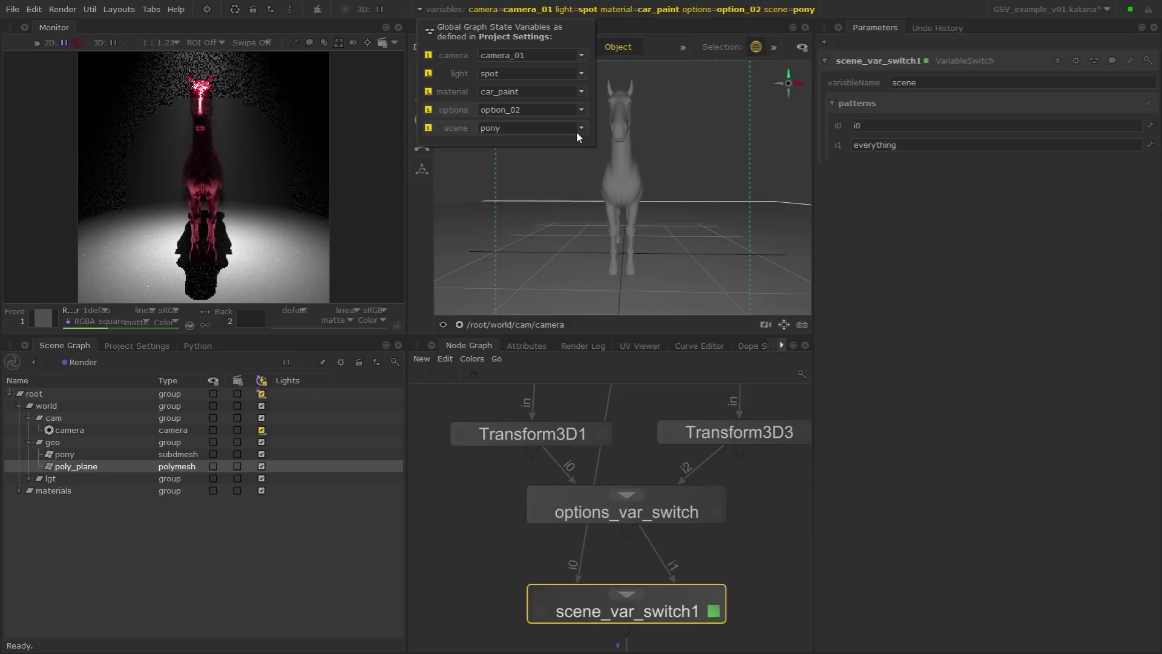
click(579, 55)
click(521, 68)
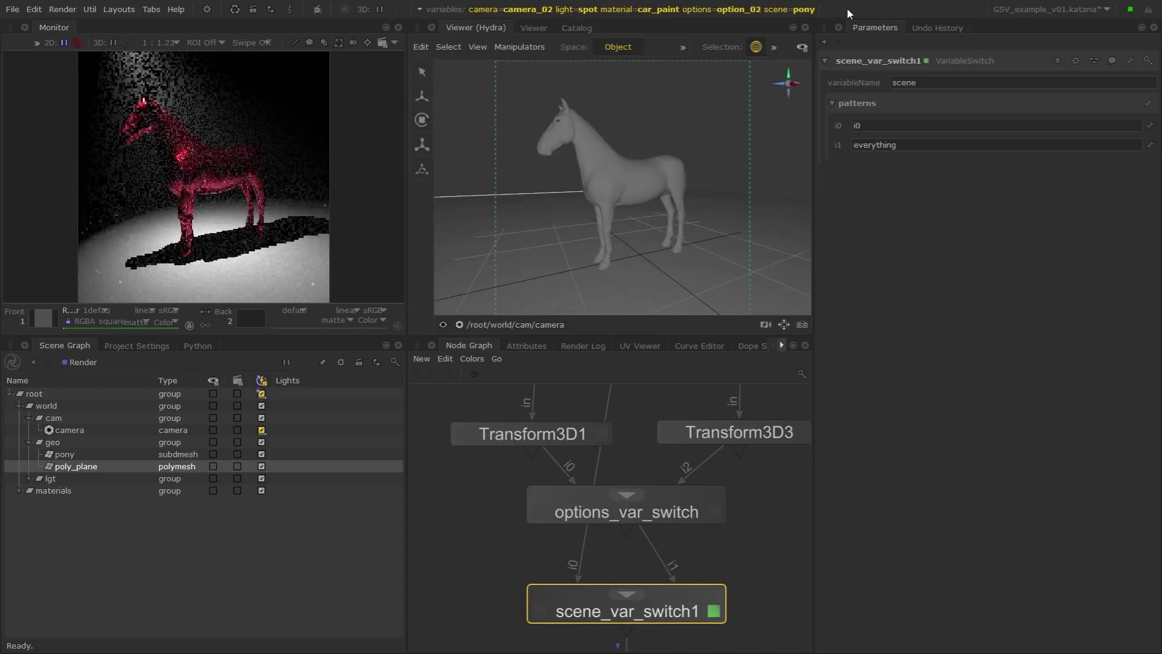